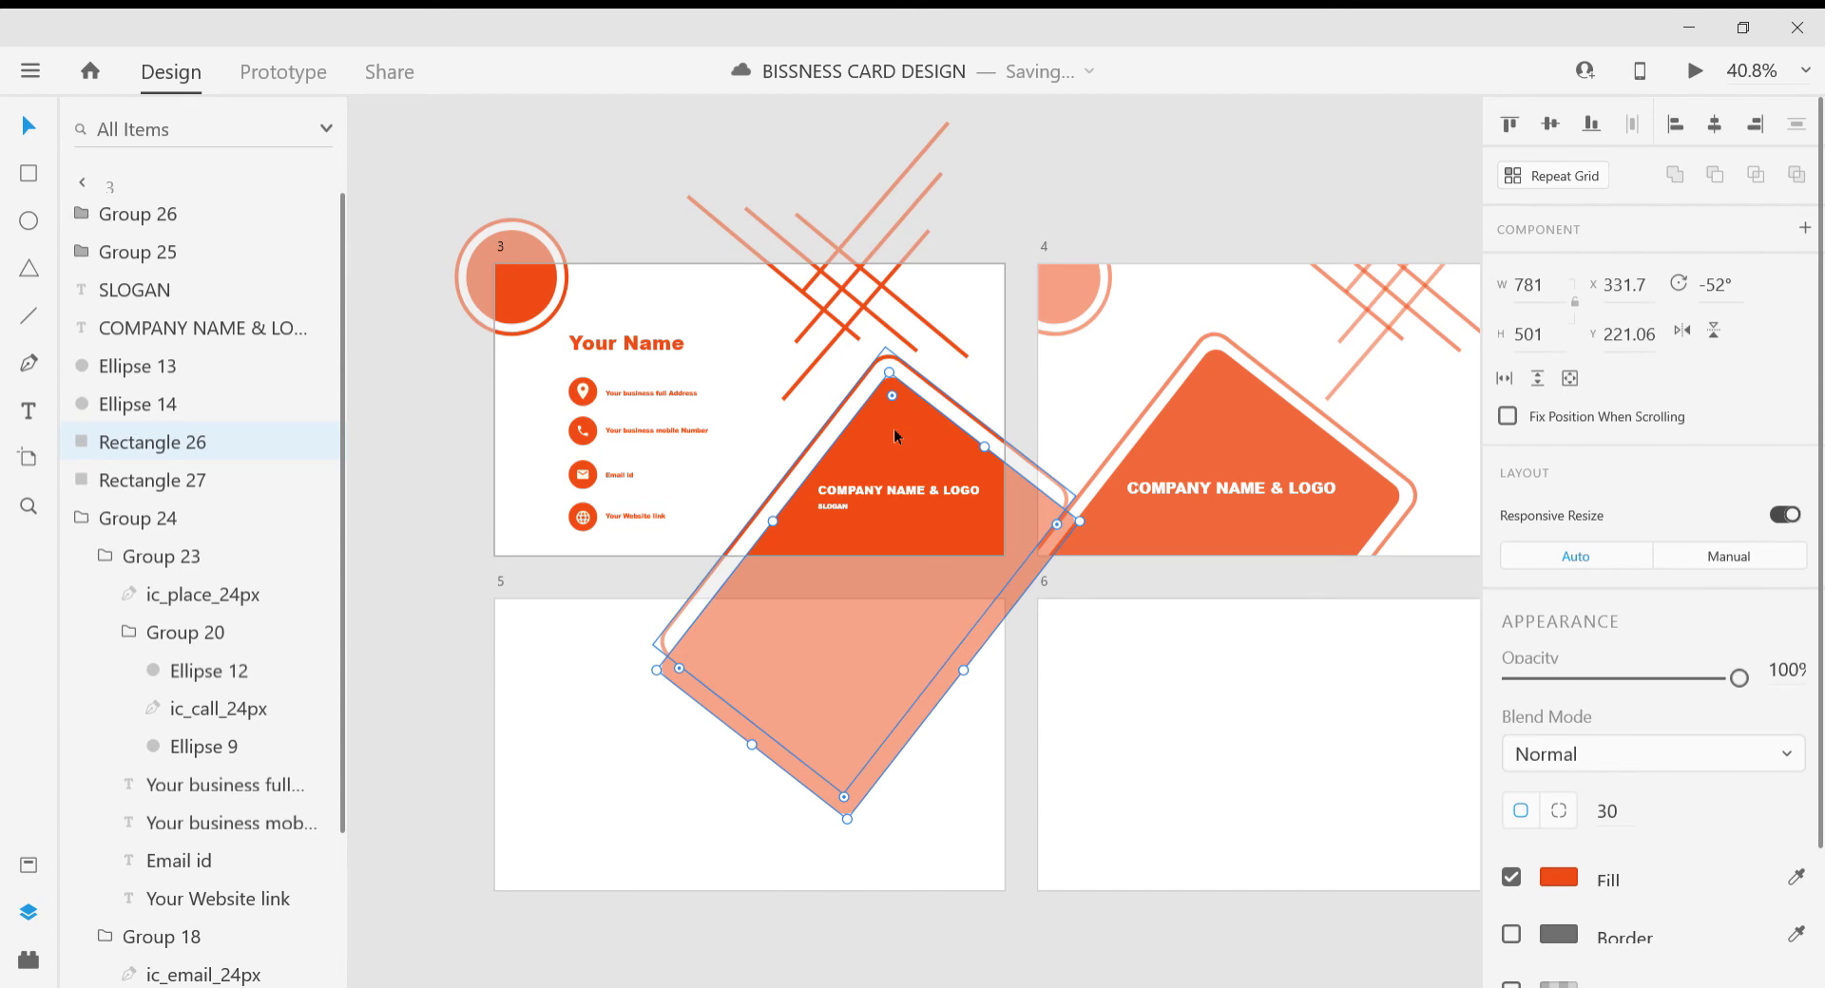
Duplicate the outlined rotated rectangle of artboard 3 and place the copy on artboard 5 at X 329.7, Y 188.06.
left_click(849, 404)
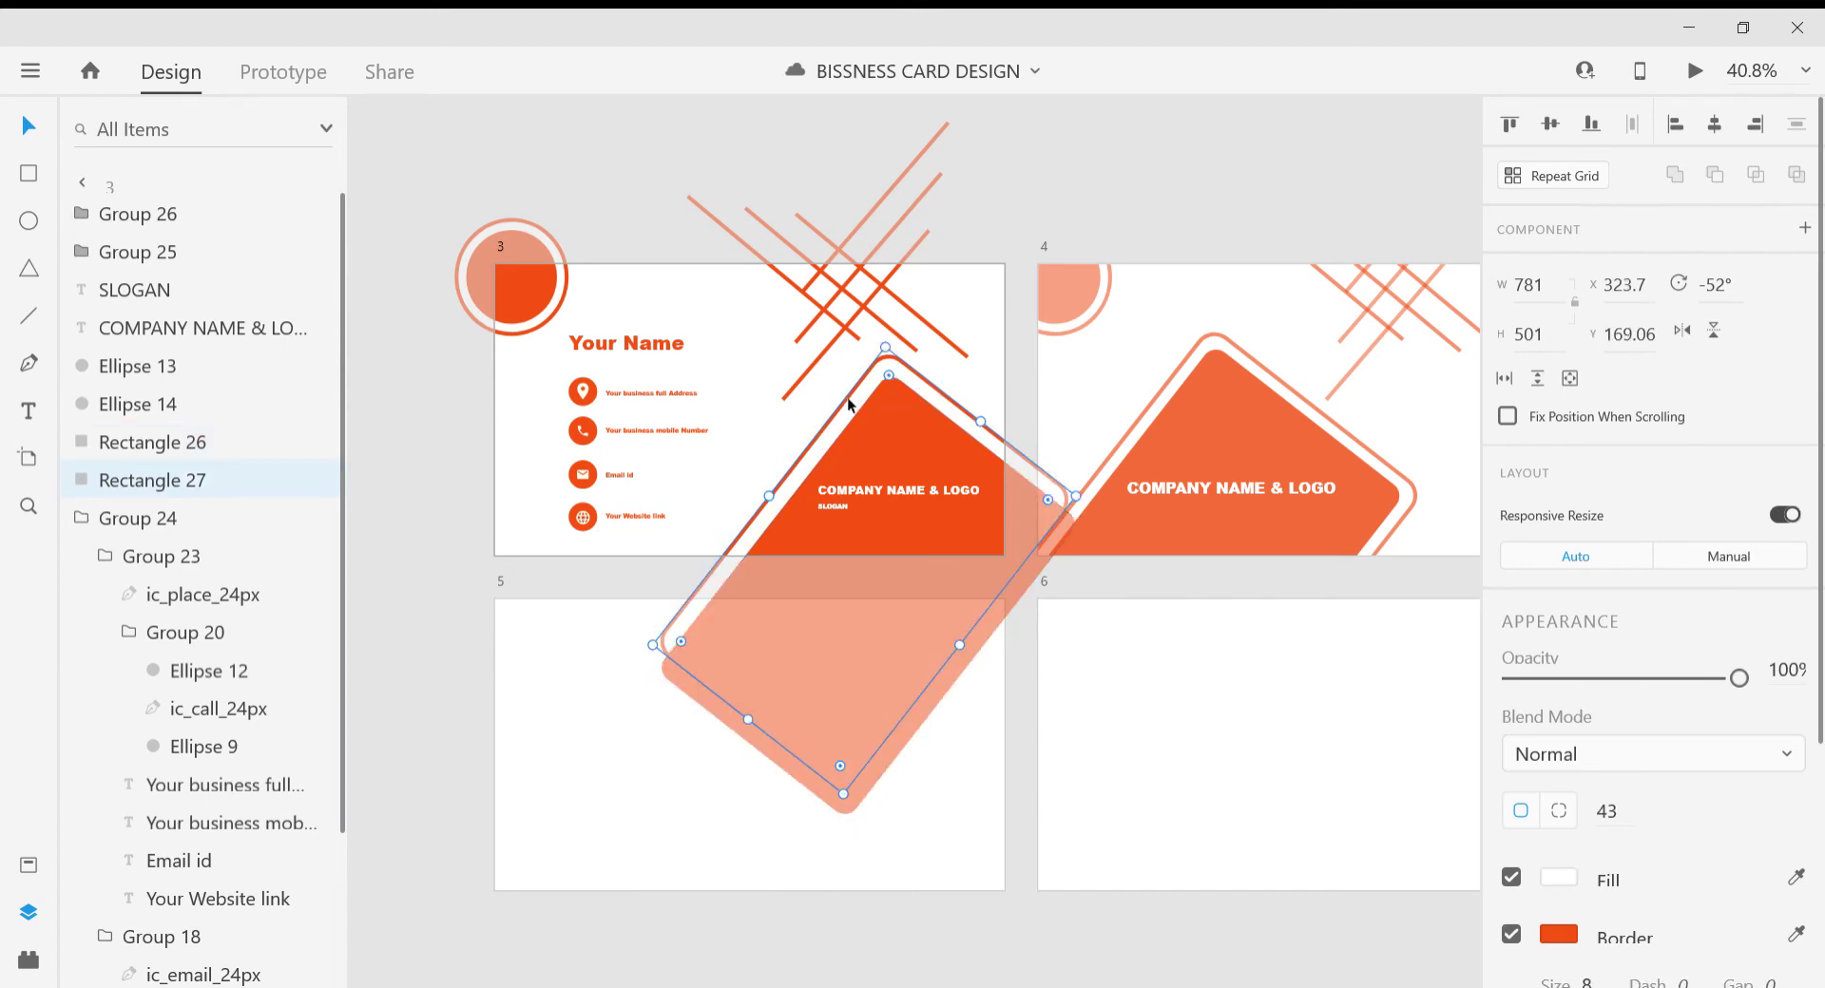
key("ctrl+d")
left_click_drag(875, 436, 869, 732)
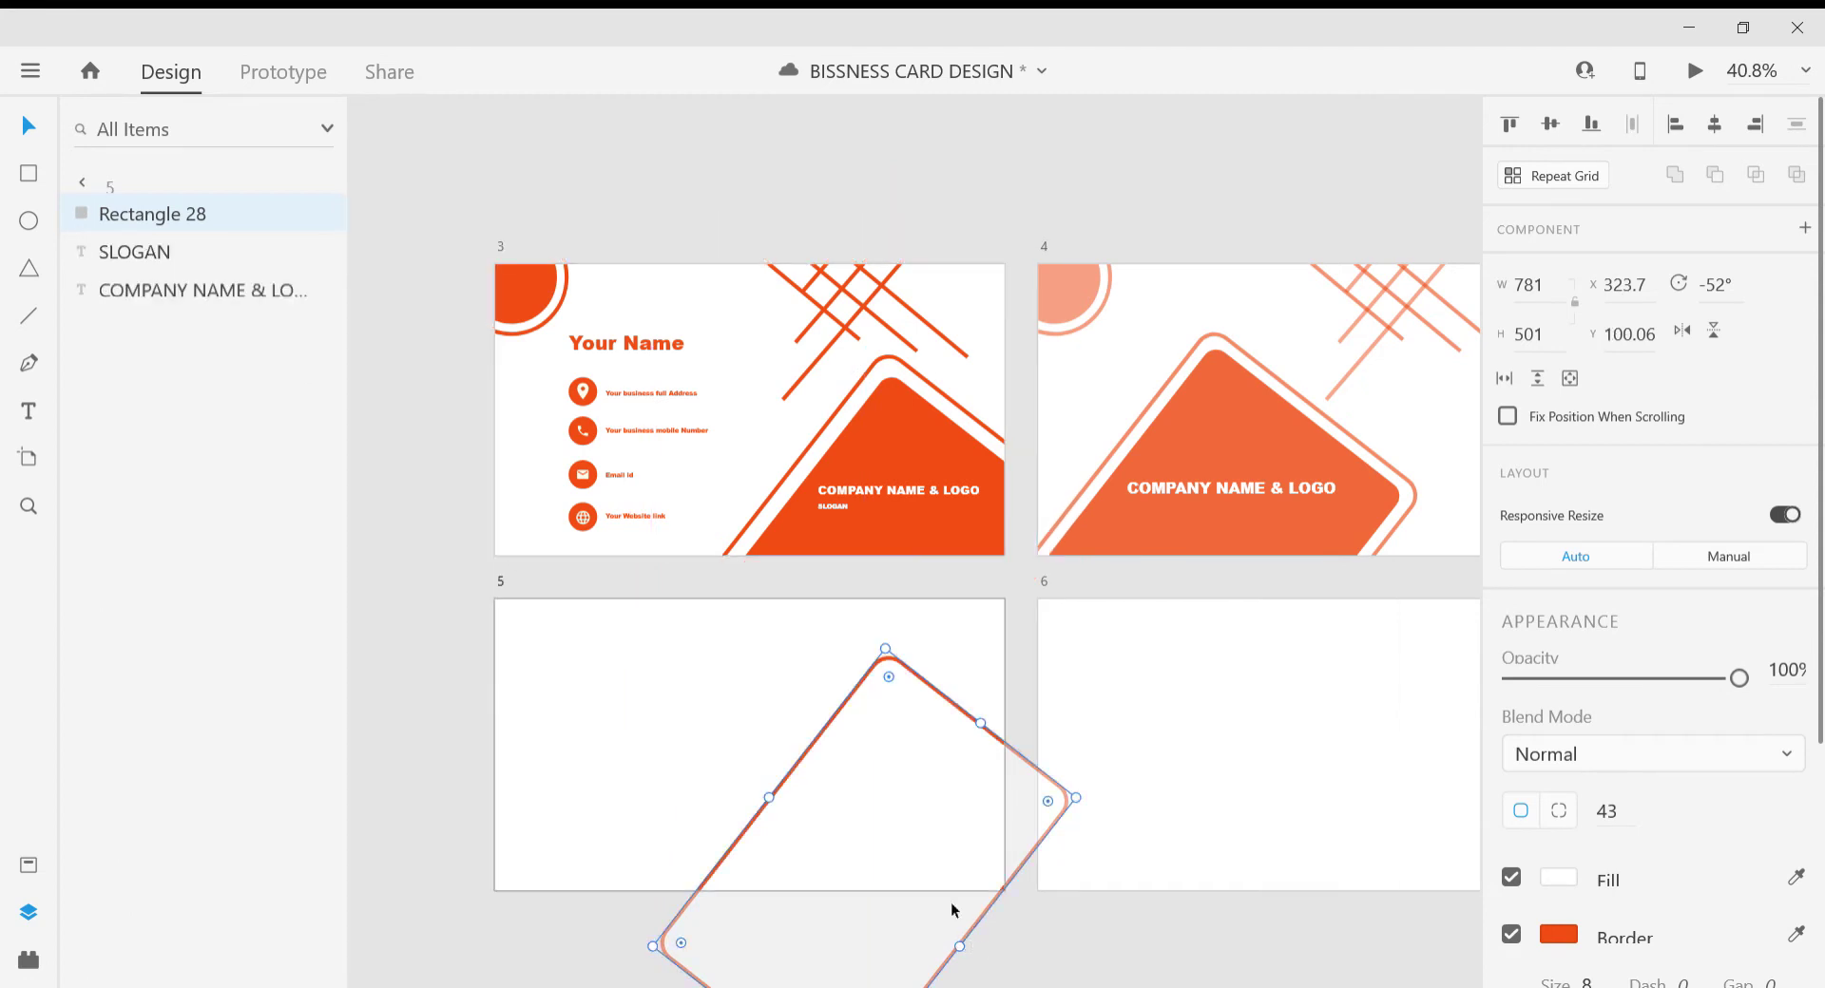
left_click_drag(863, 838, 864, 875)
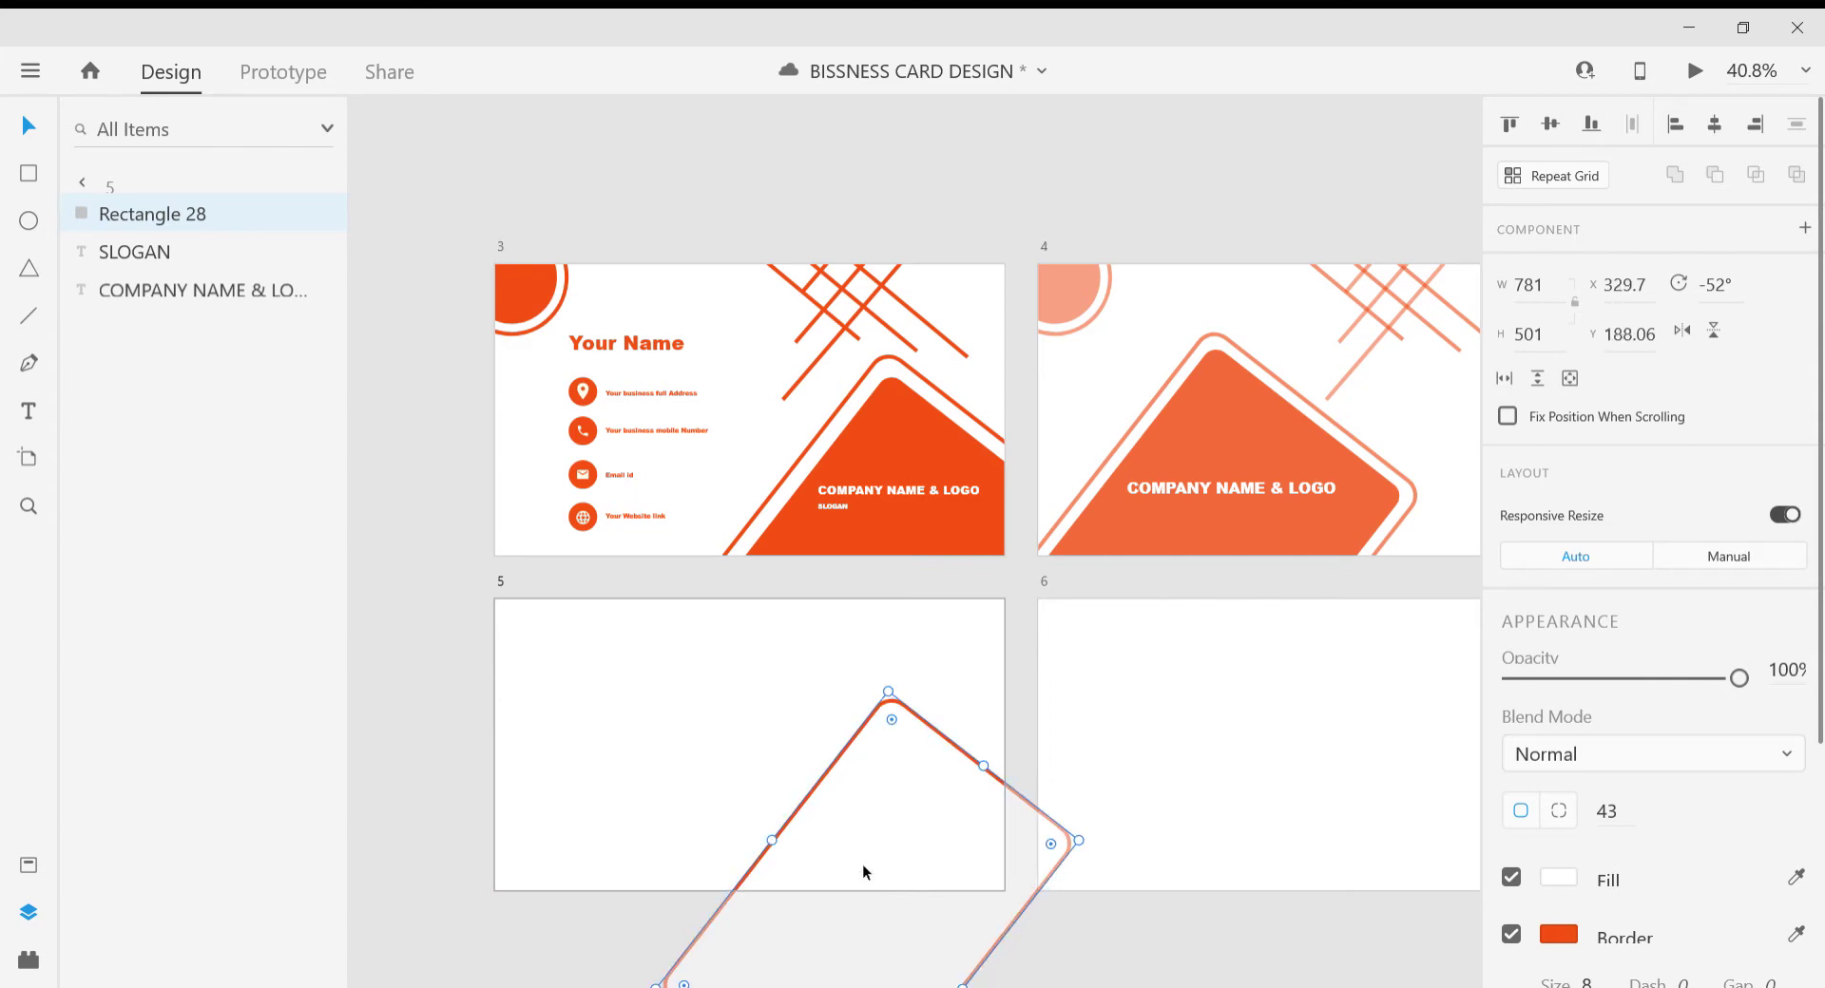
Duplicate the solid orange rotated rectangle of artboard 3 and place the copy inside the outlined one on artboard 5.
left_click(865, 438)
key("ctrl+d")
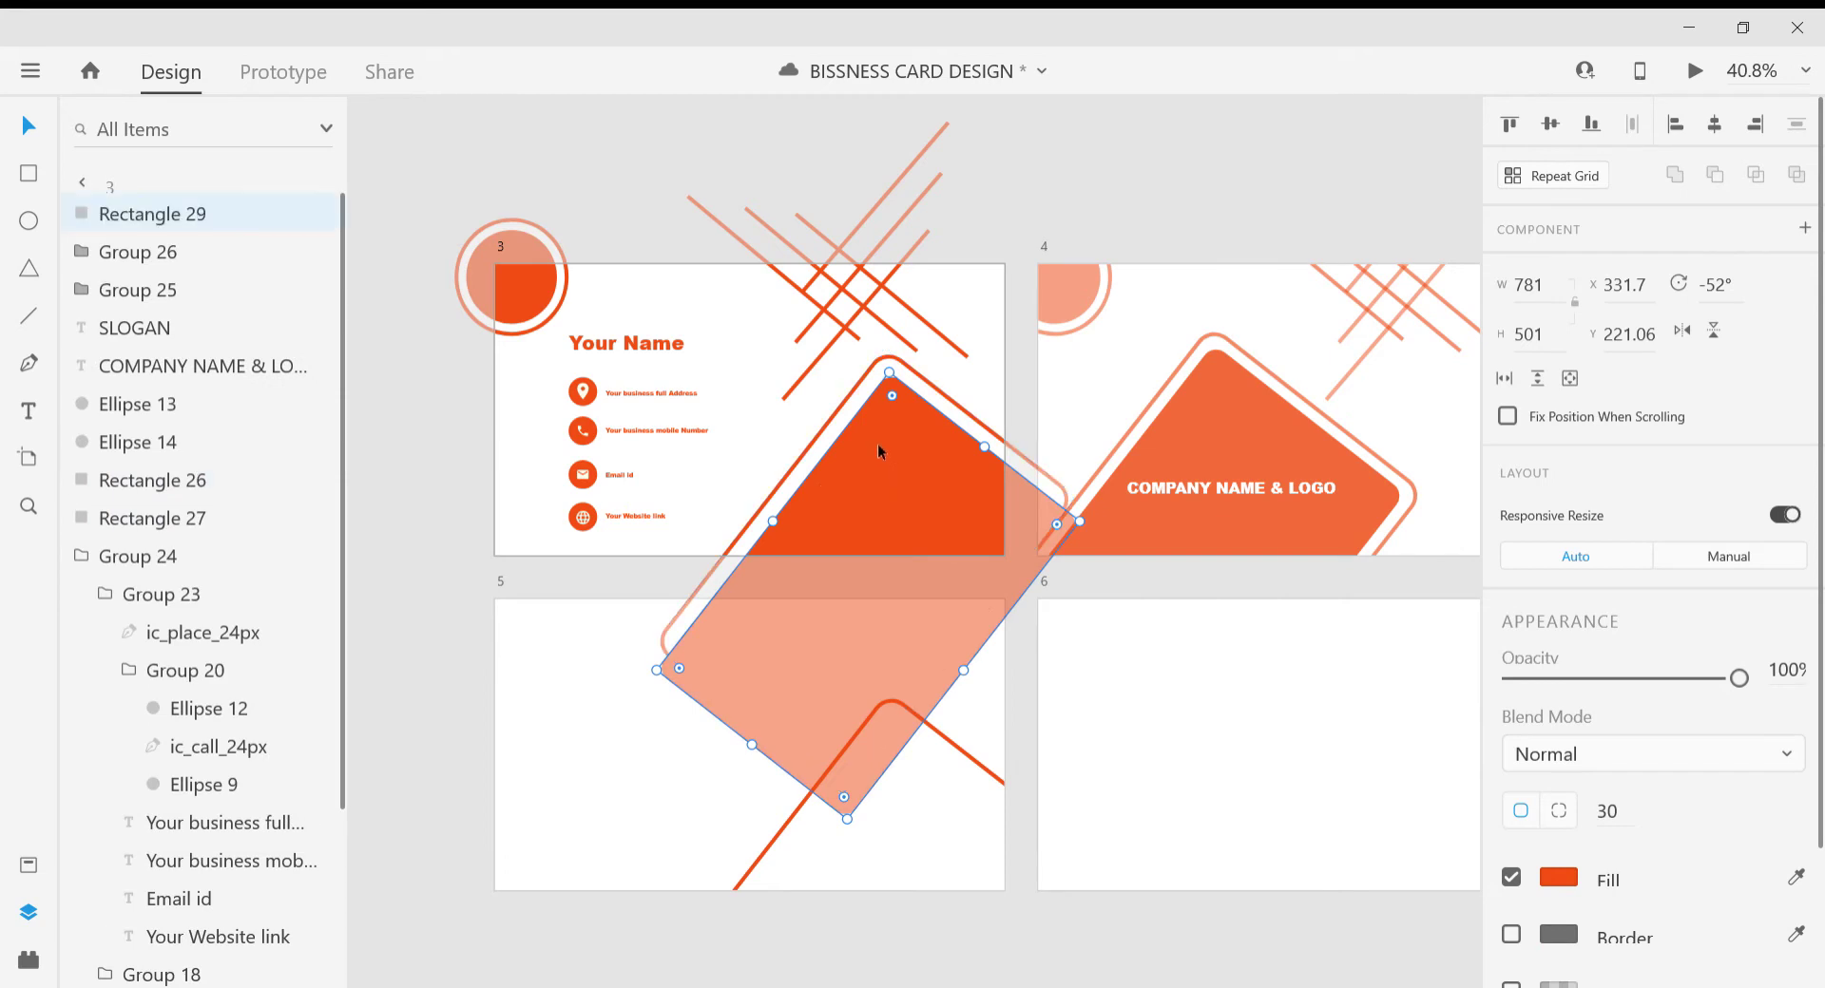
left_click_drag(873, 460, 882, 784)
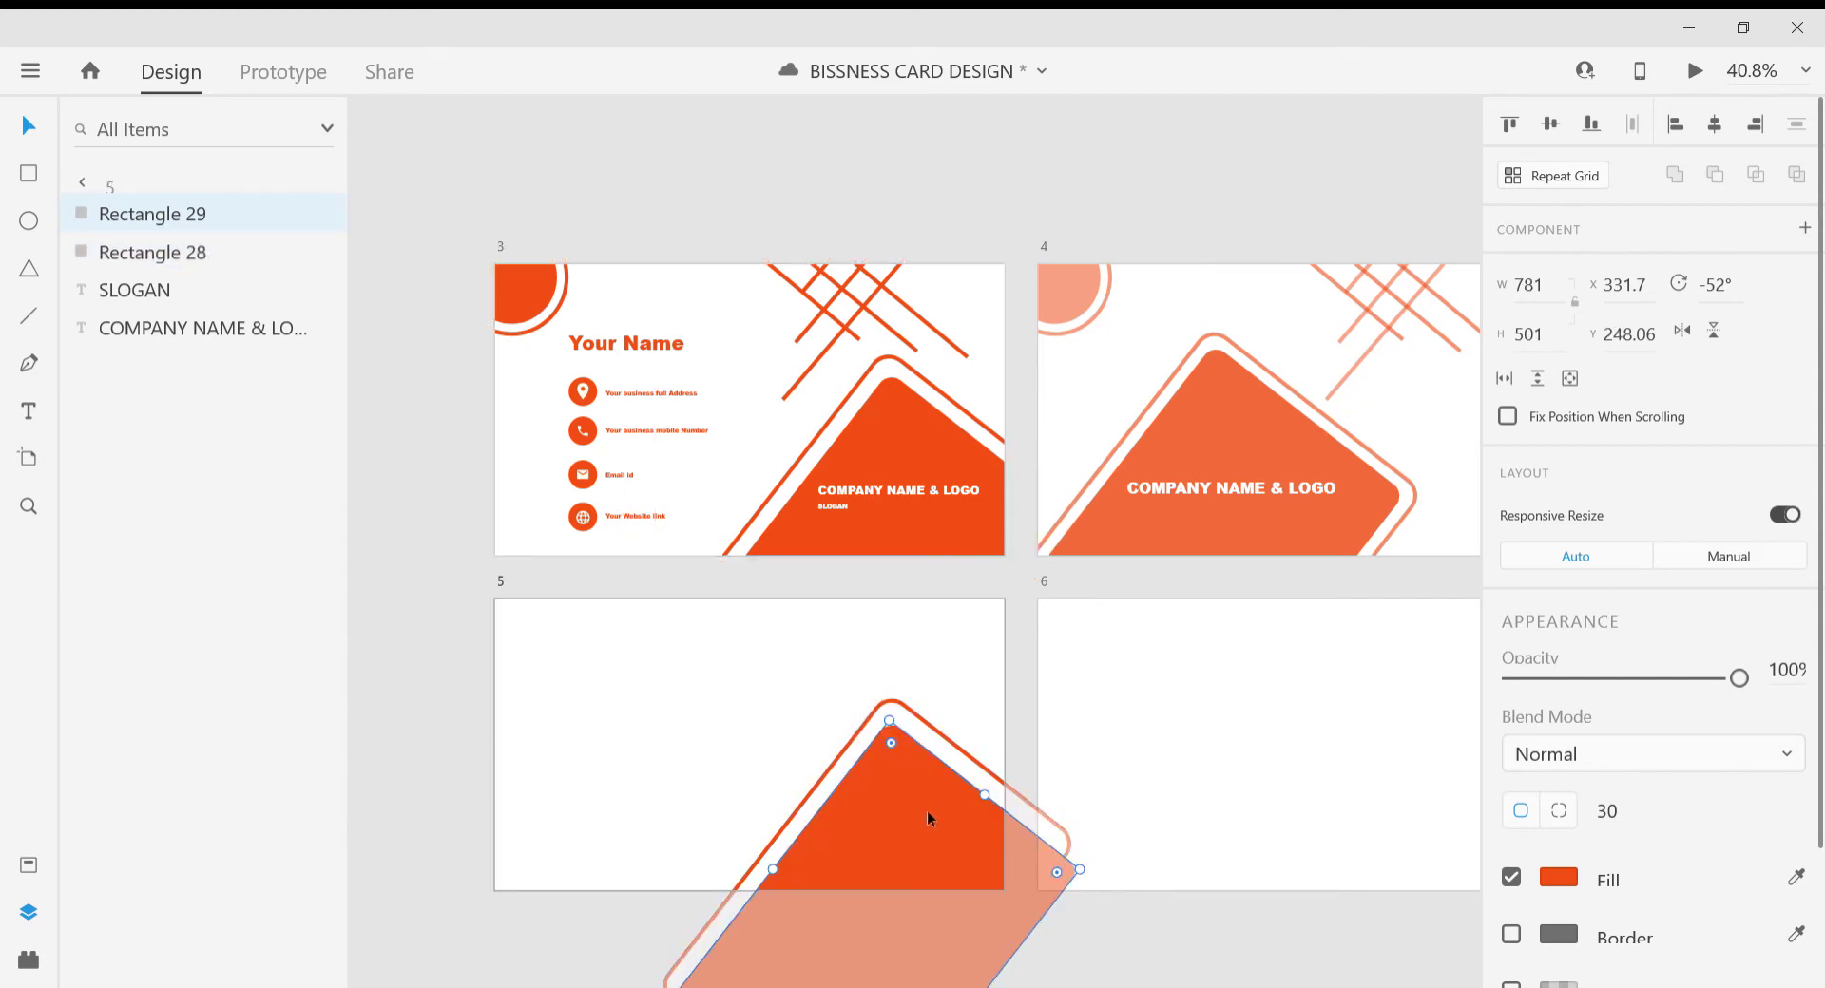
Nudge the solid orange rectangle on artboard 5 to X 338.7, Y 243.06 within its outline.
key("Up")
key("Up")
key("Up")
key("Right")
key("Right")
key("Right")
key("Right")
key("Right")
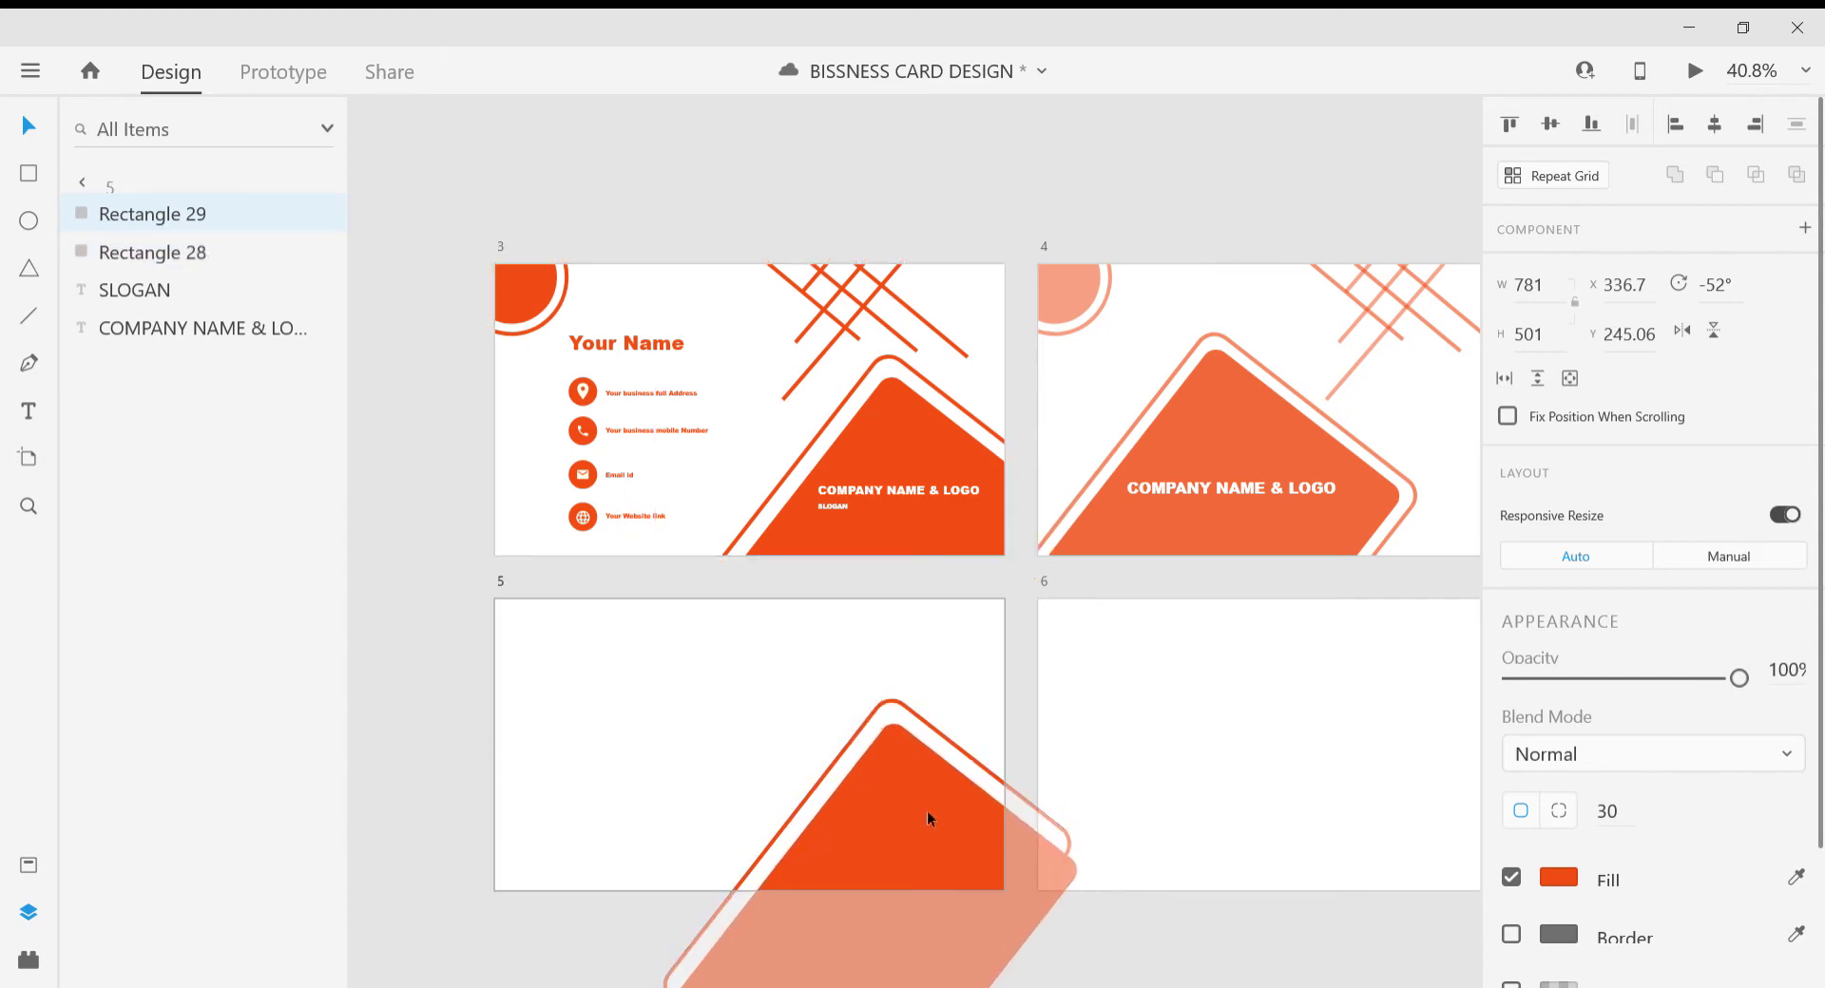
key("Up")
key("Up")
key("Up")
key("Up")
key("Up")
key("Right")
key("Right")
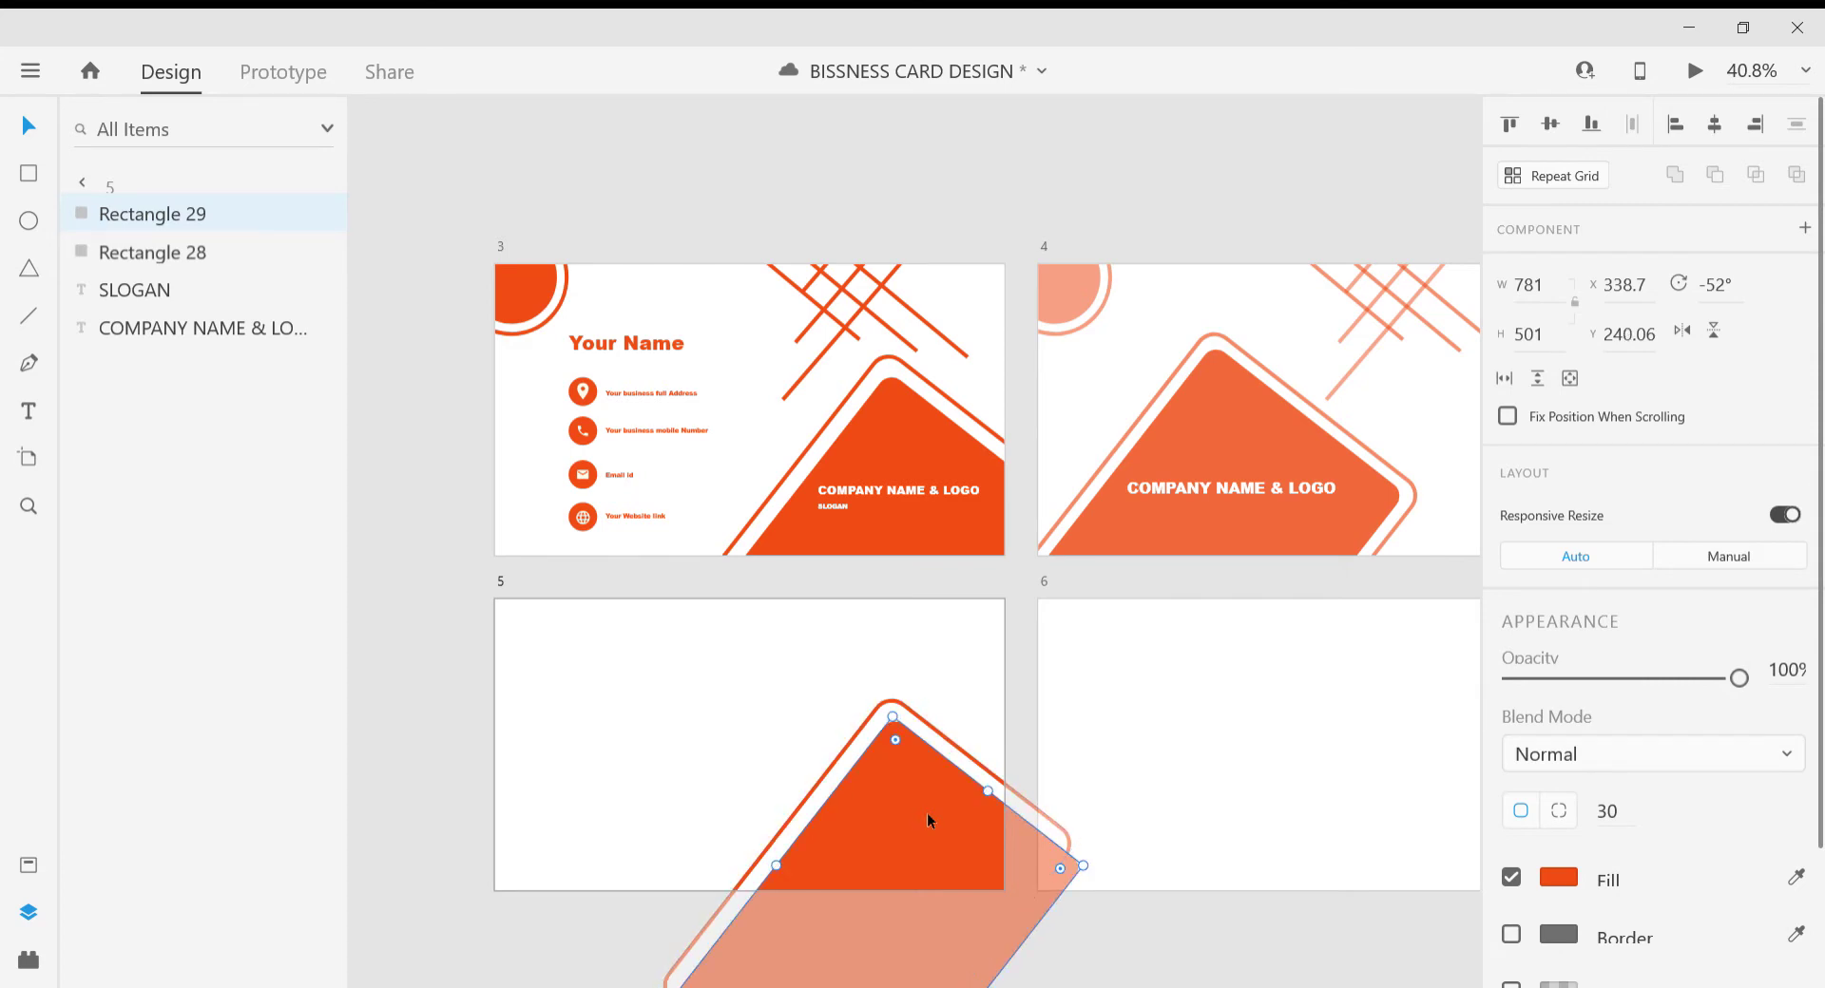
key("Down")
key("Down")
key("Down")
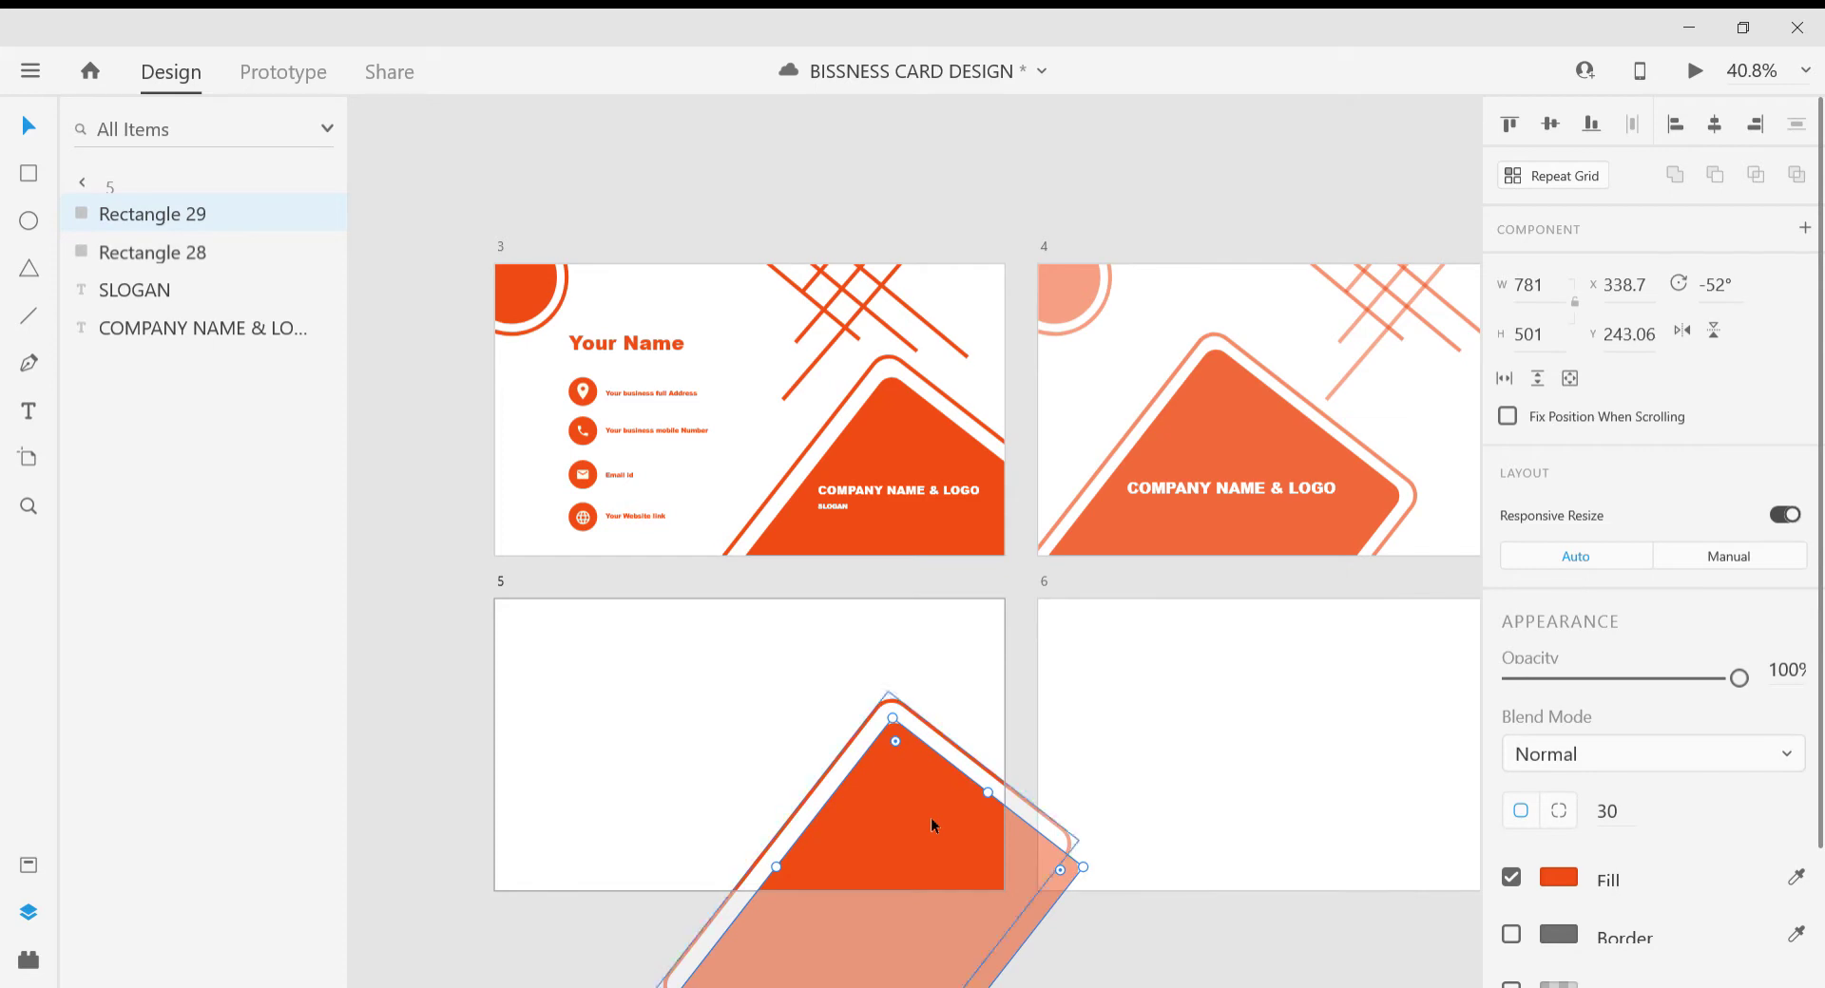
Copy the COMPANY NAME & LOGO and SLOGAN texts from artboard 3 onto the orange shape of artboard 5.
left_click(875, 491)
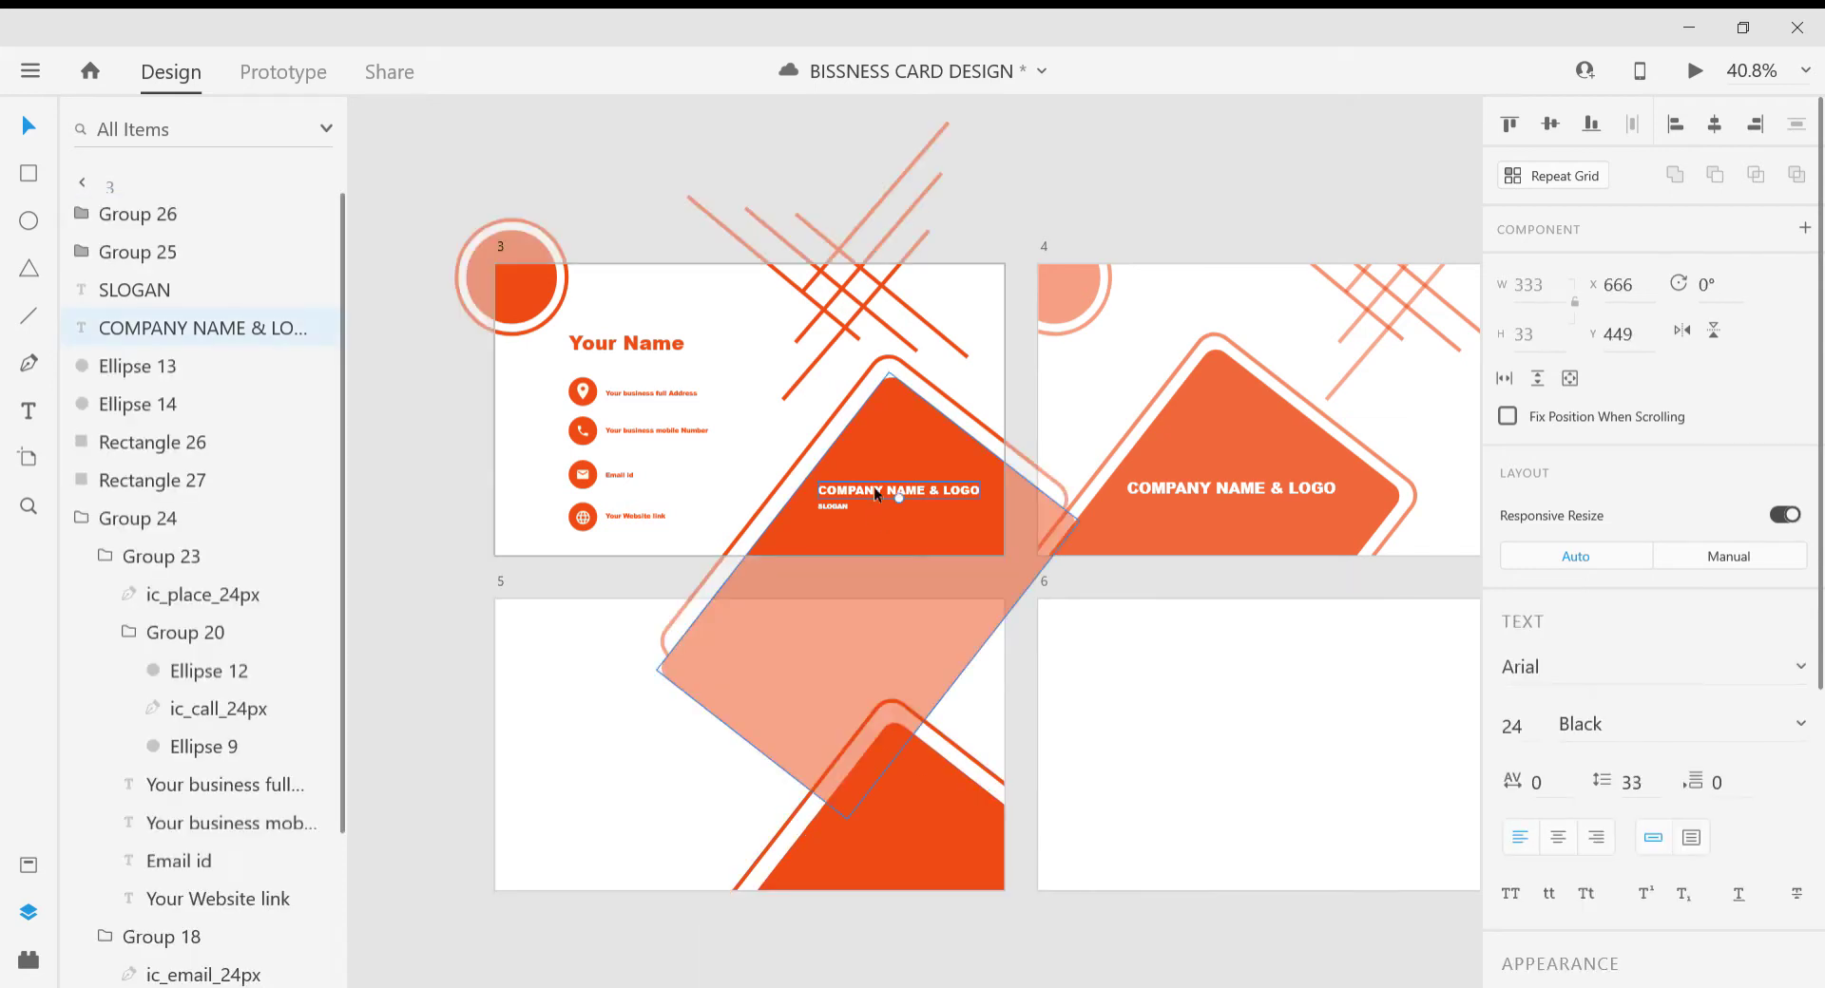
key("ctrl+d")
left_click_drag(874, 494, 883, 828)
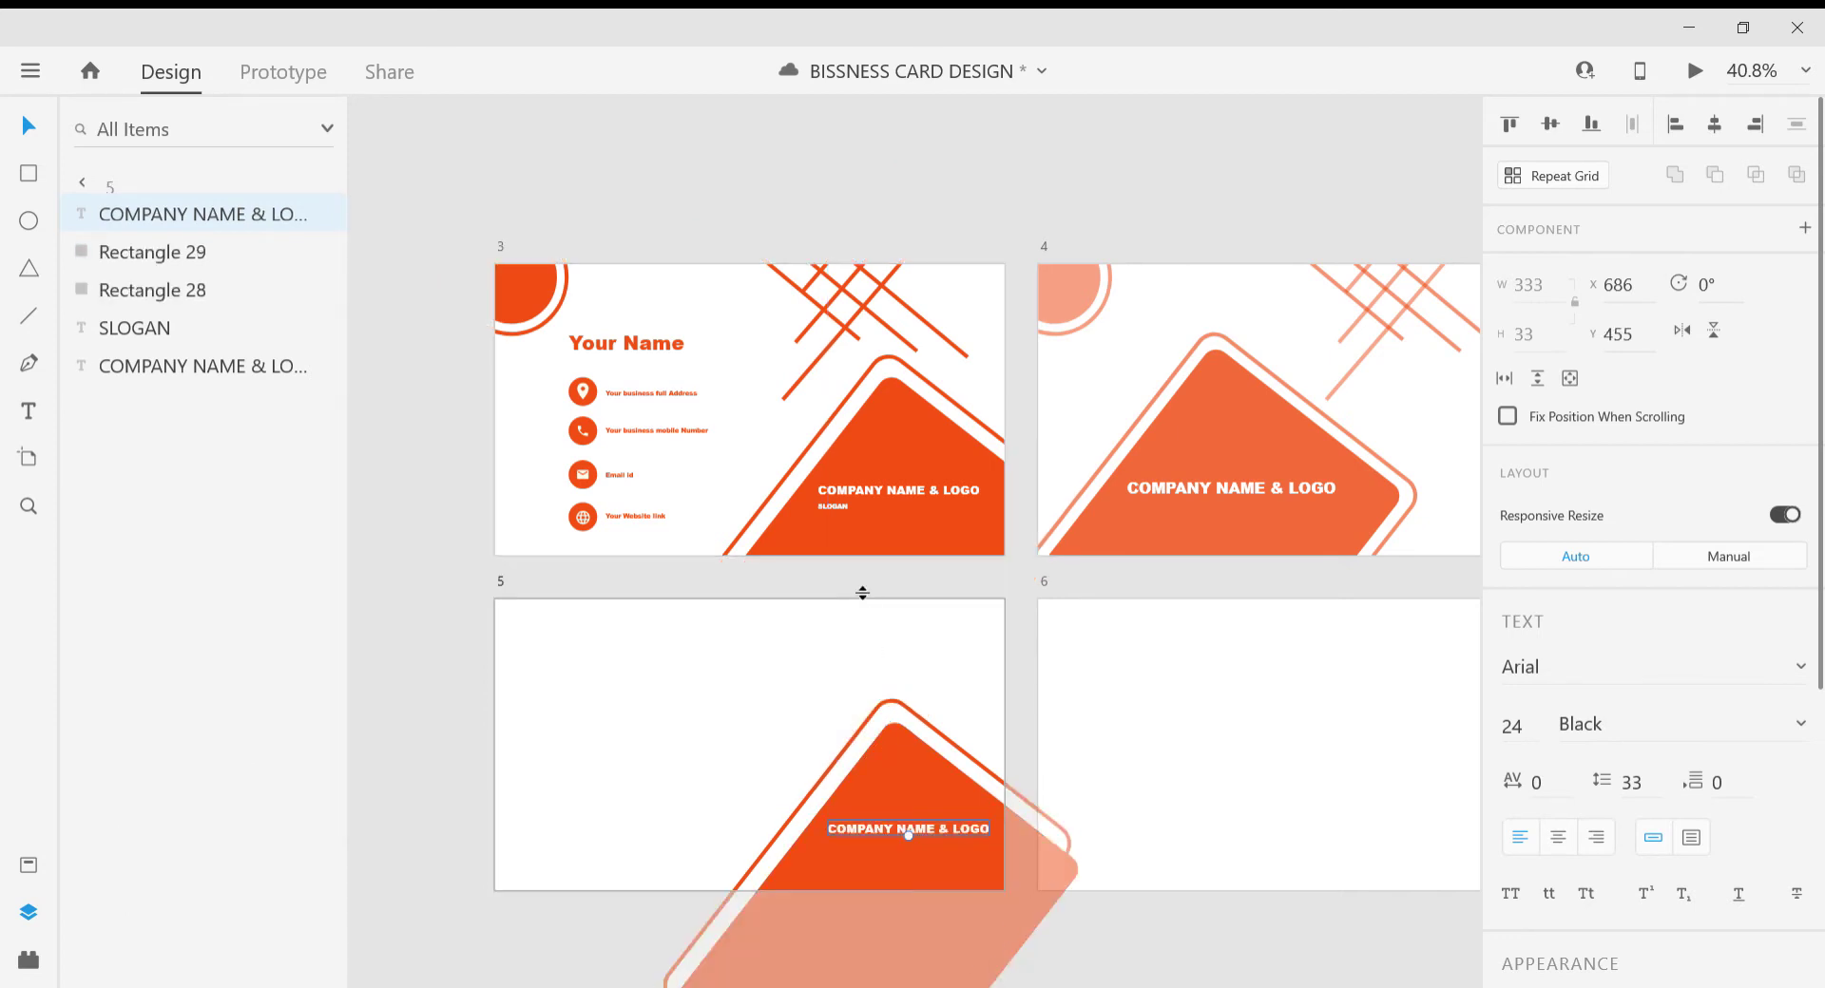
left_click(832, 509)
key("ctrl+d")
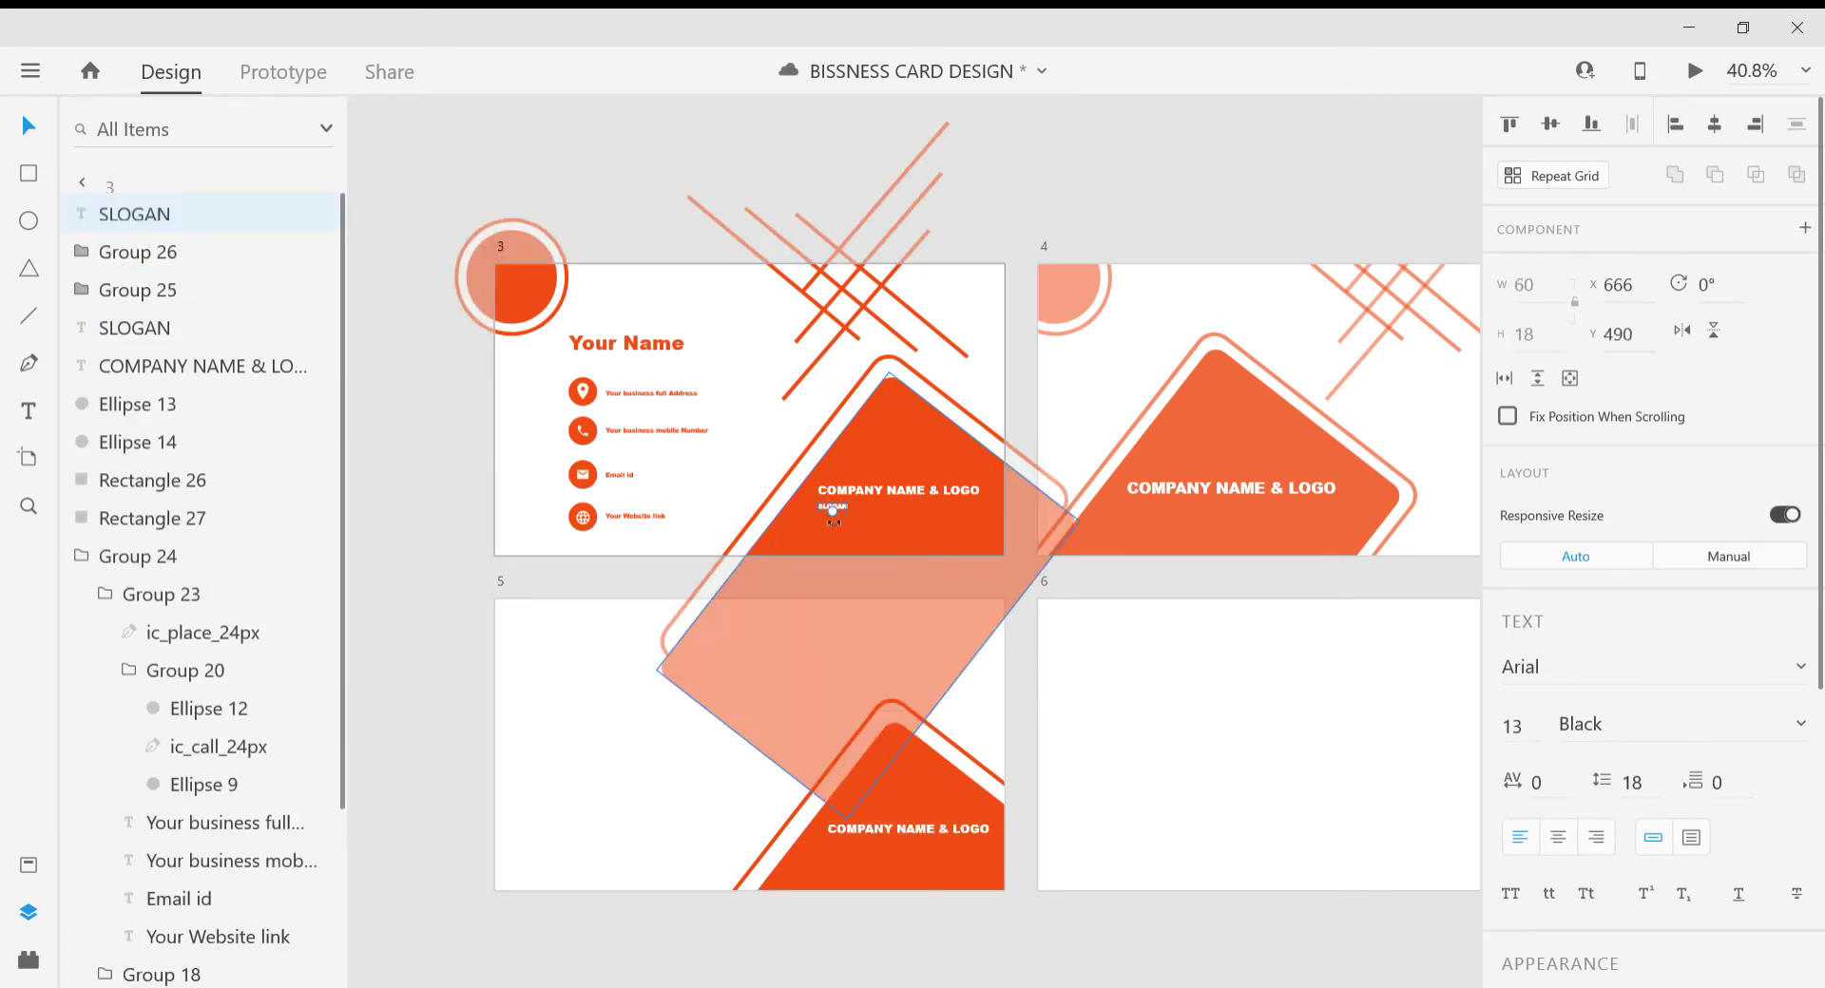
left_click_drag(827, 524, 840, 858)
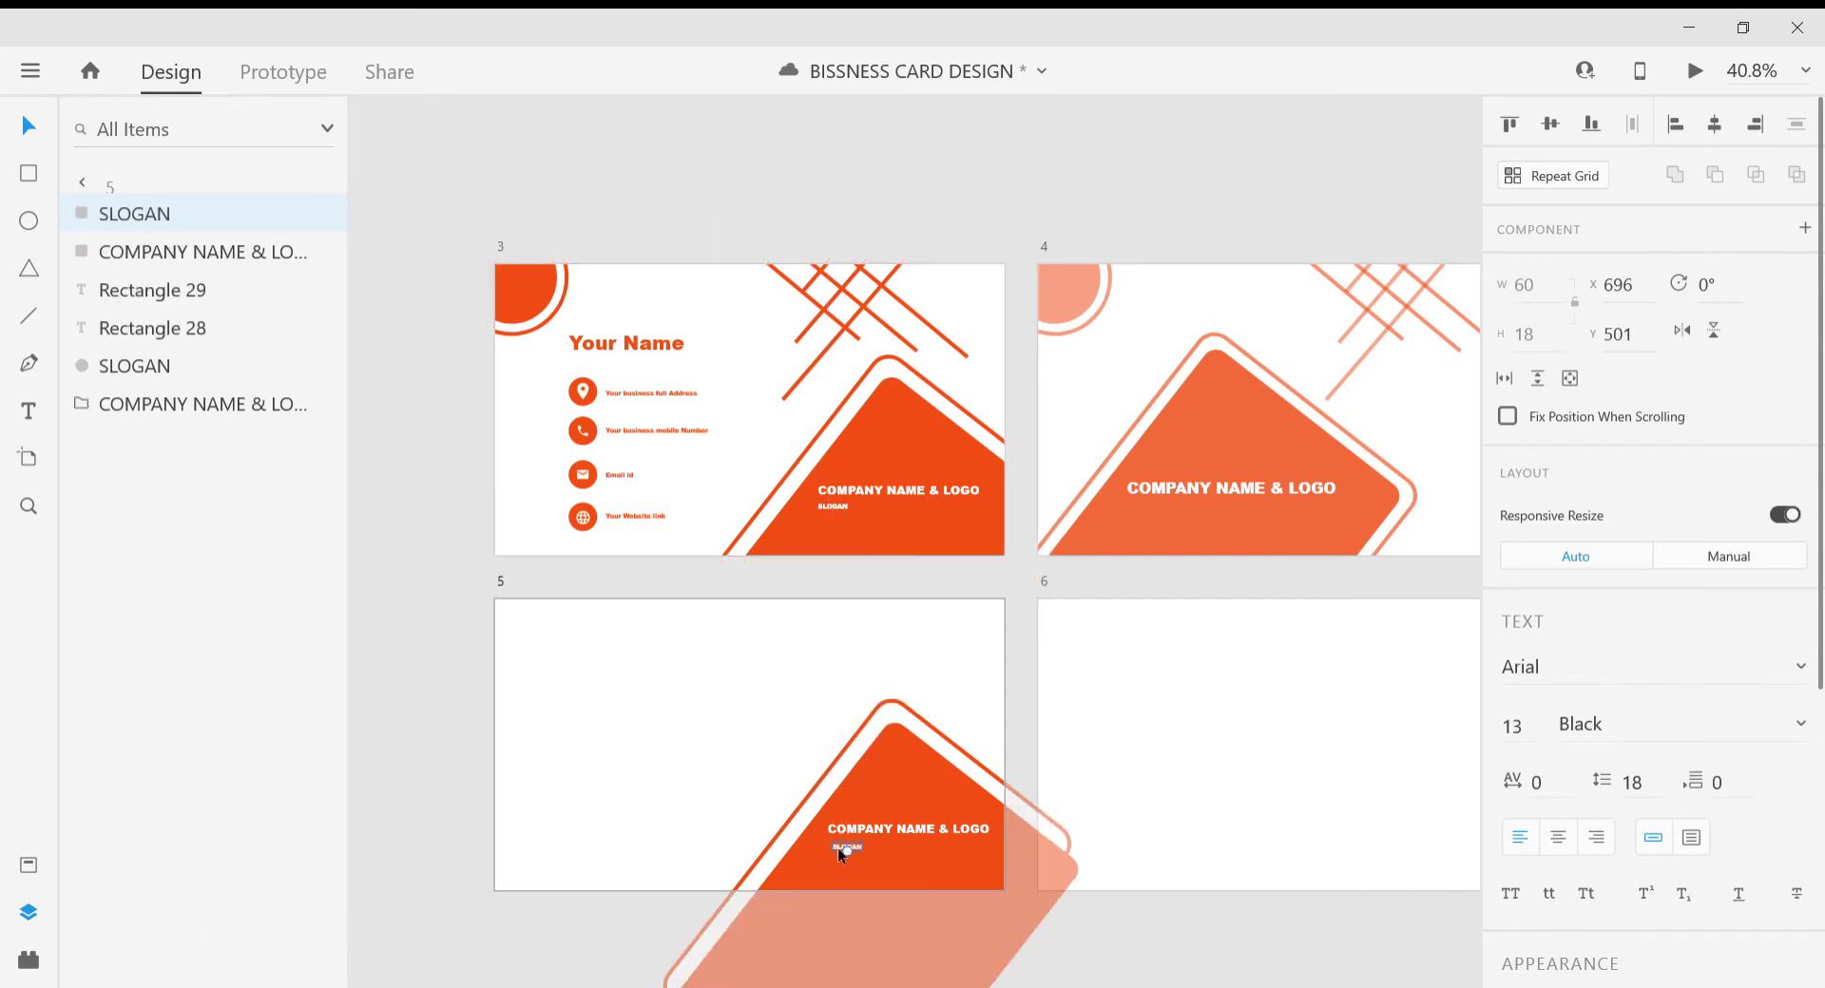
left_click(610, 910)
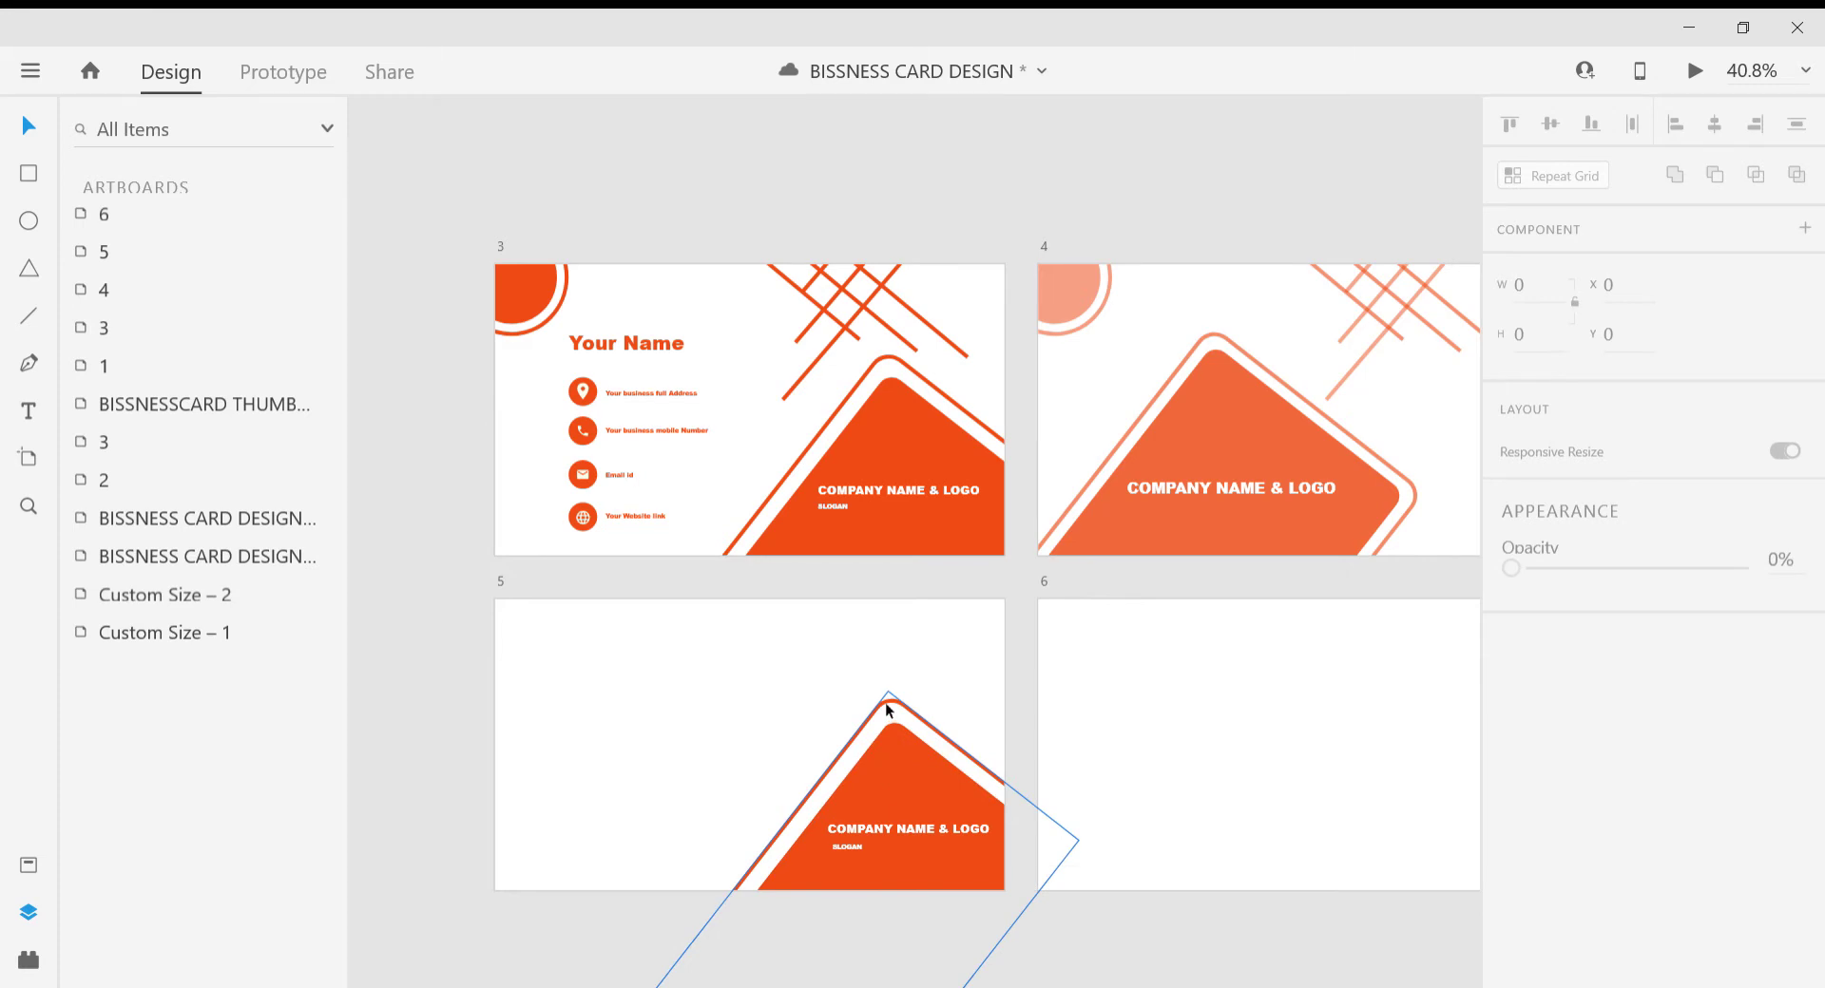
Duplicate the group of three down-sloping lines from artboard 3 and place it across the upper edge of artboard 5.
left_click(846, 333)
key("ctrl+d")
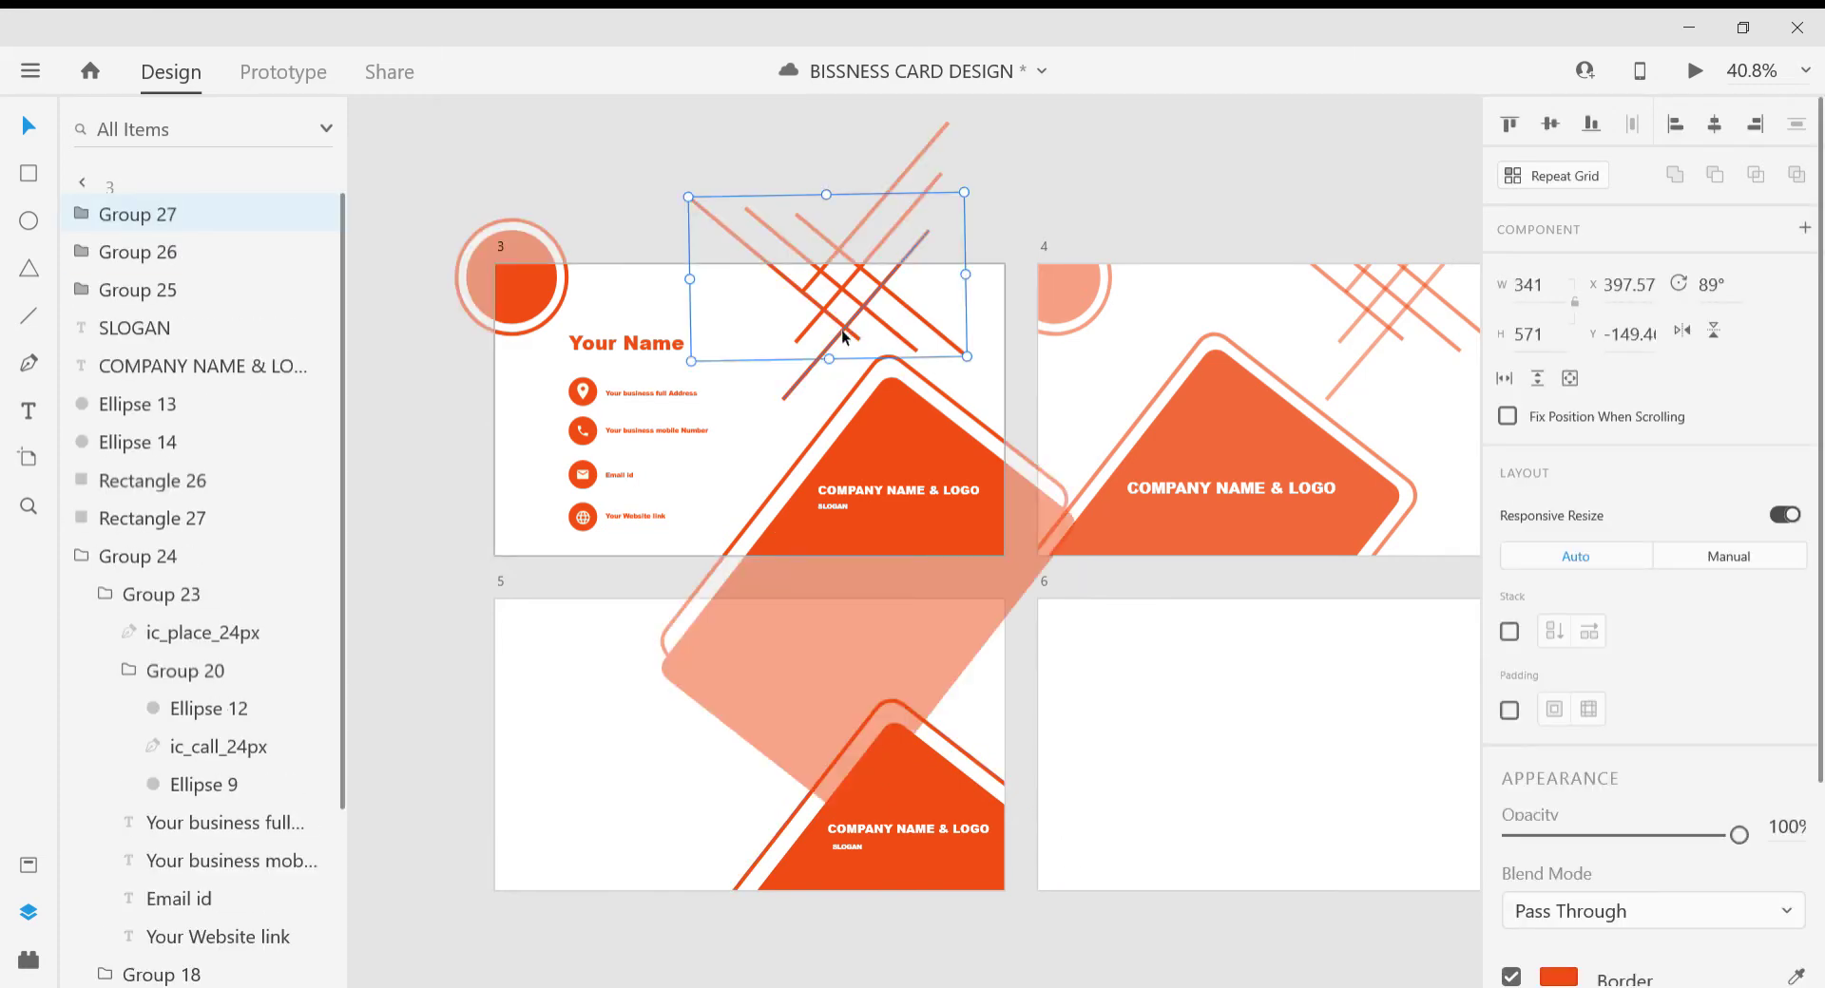
left_click_drag(835, 326, 844, 660)
left_click(635, 572)
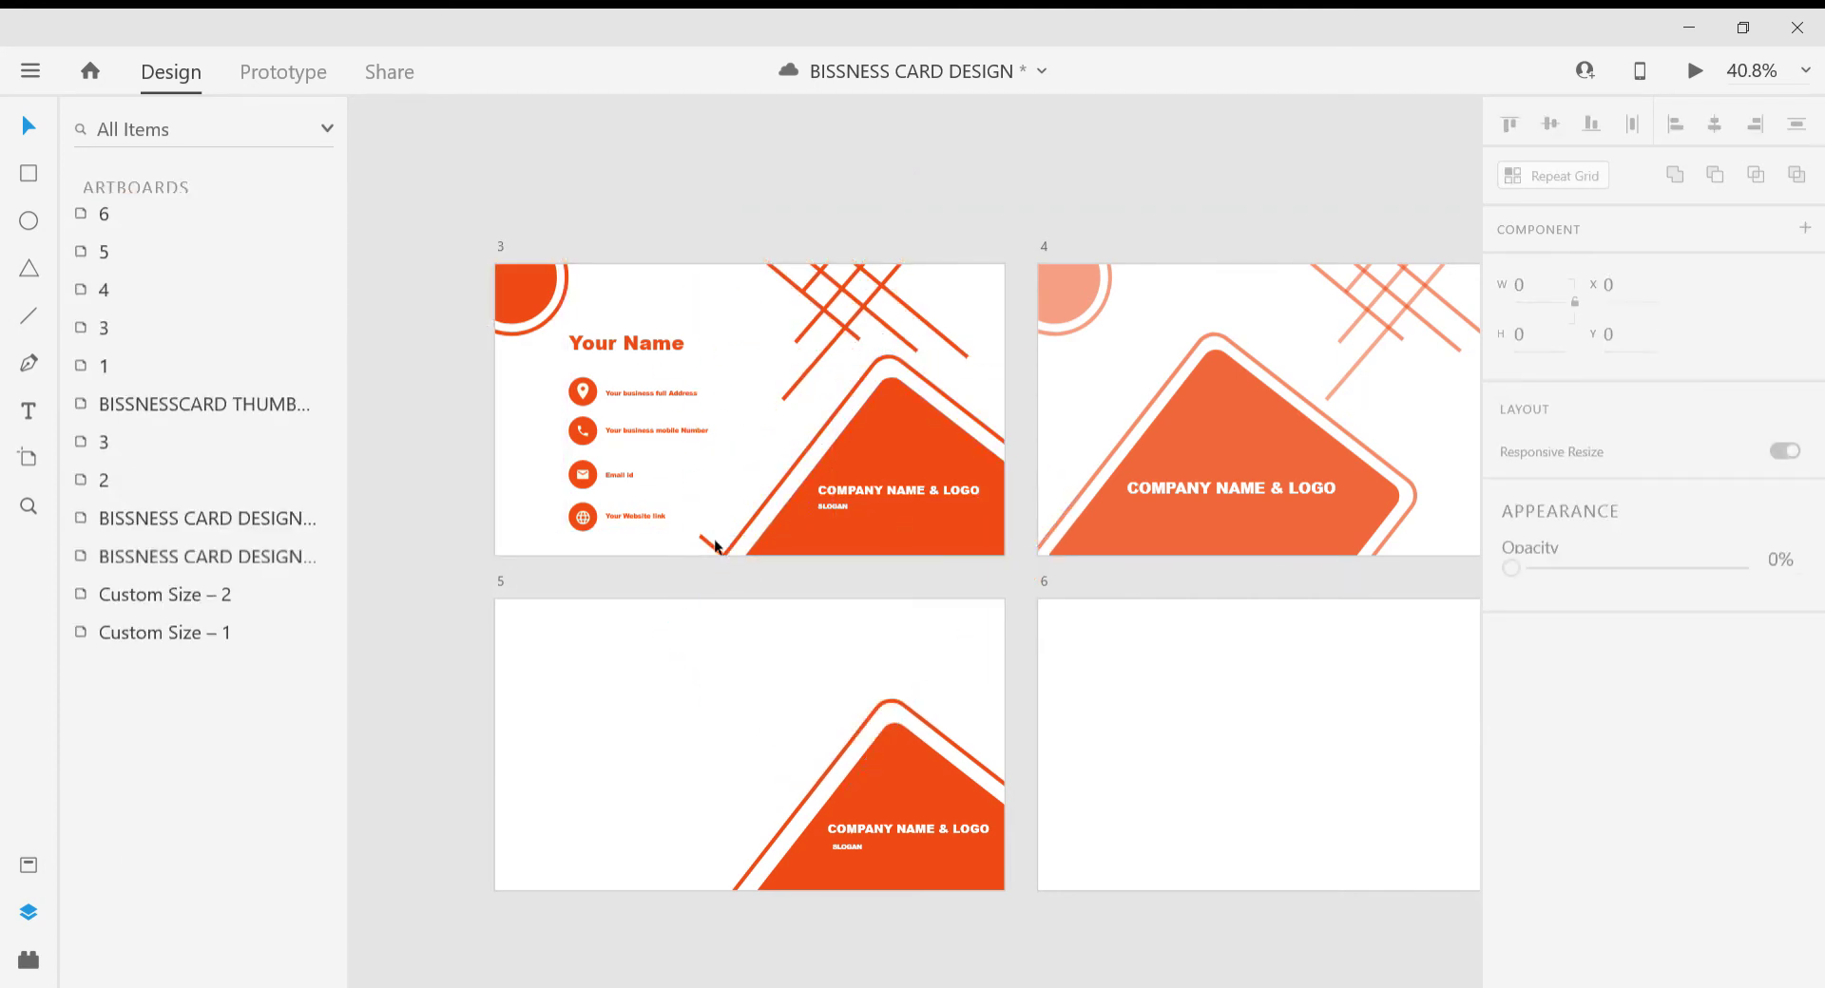
left_click_drag(720, 549, 749, 619)
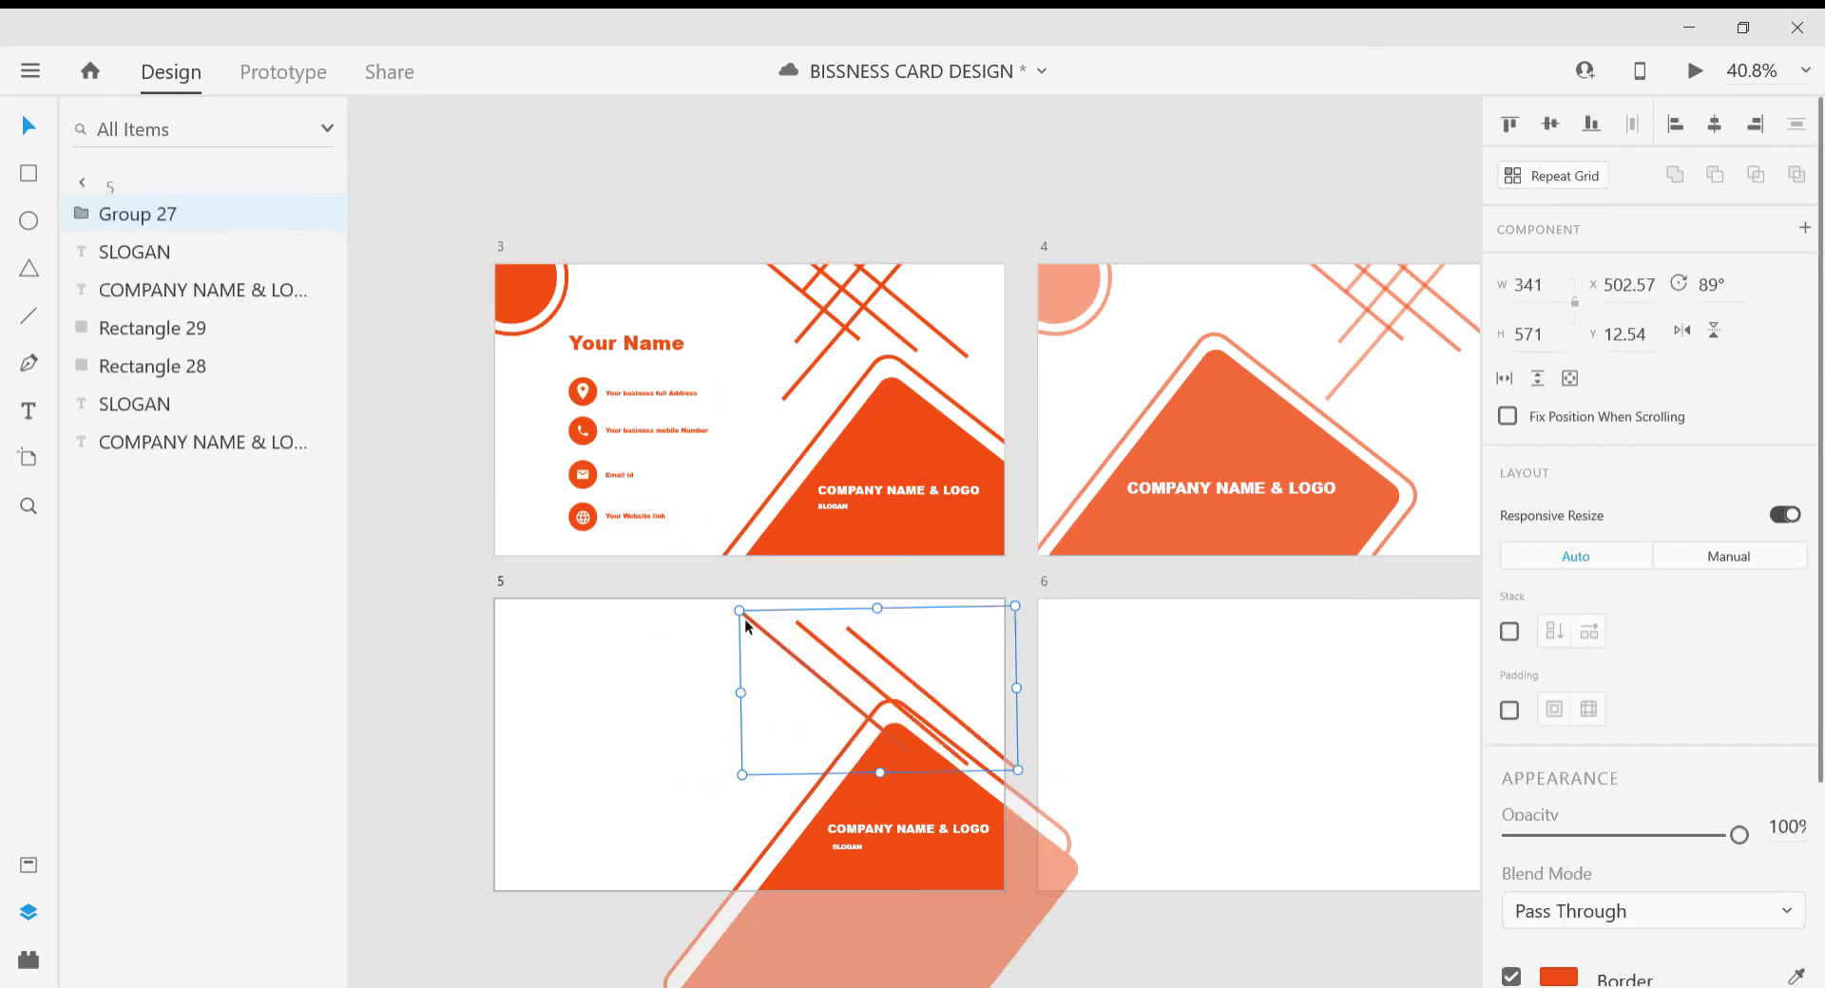
left_click_drag(806, 670, 714, 570)
left_click(655, 720)
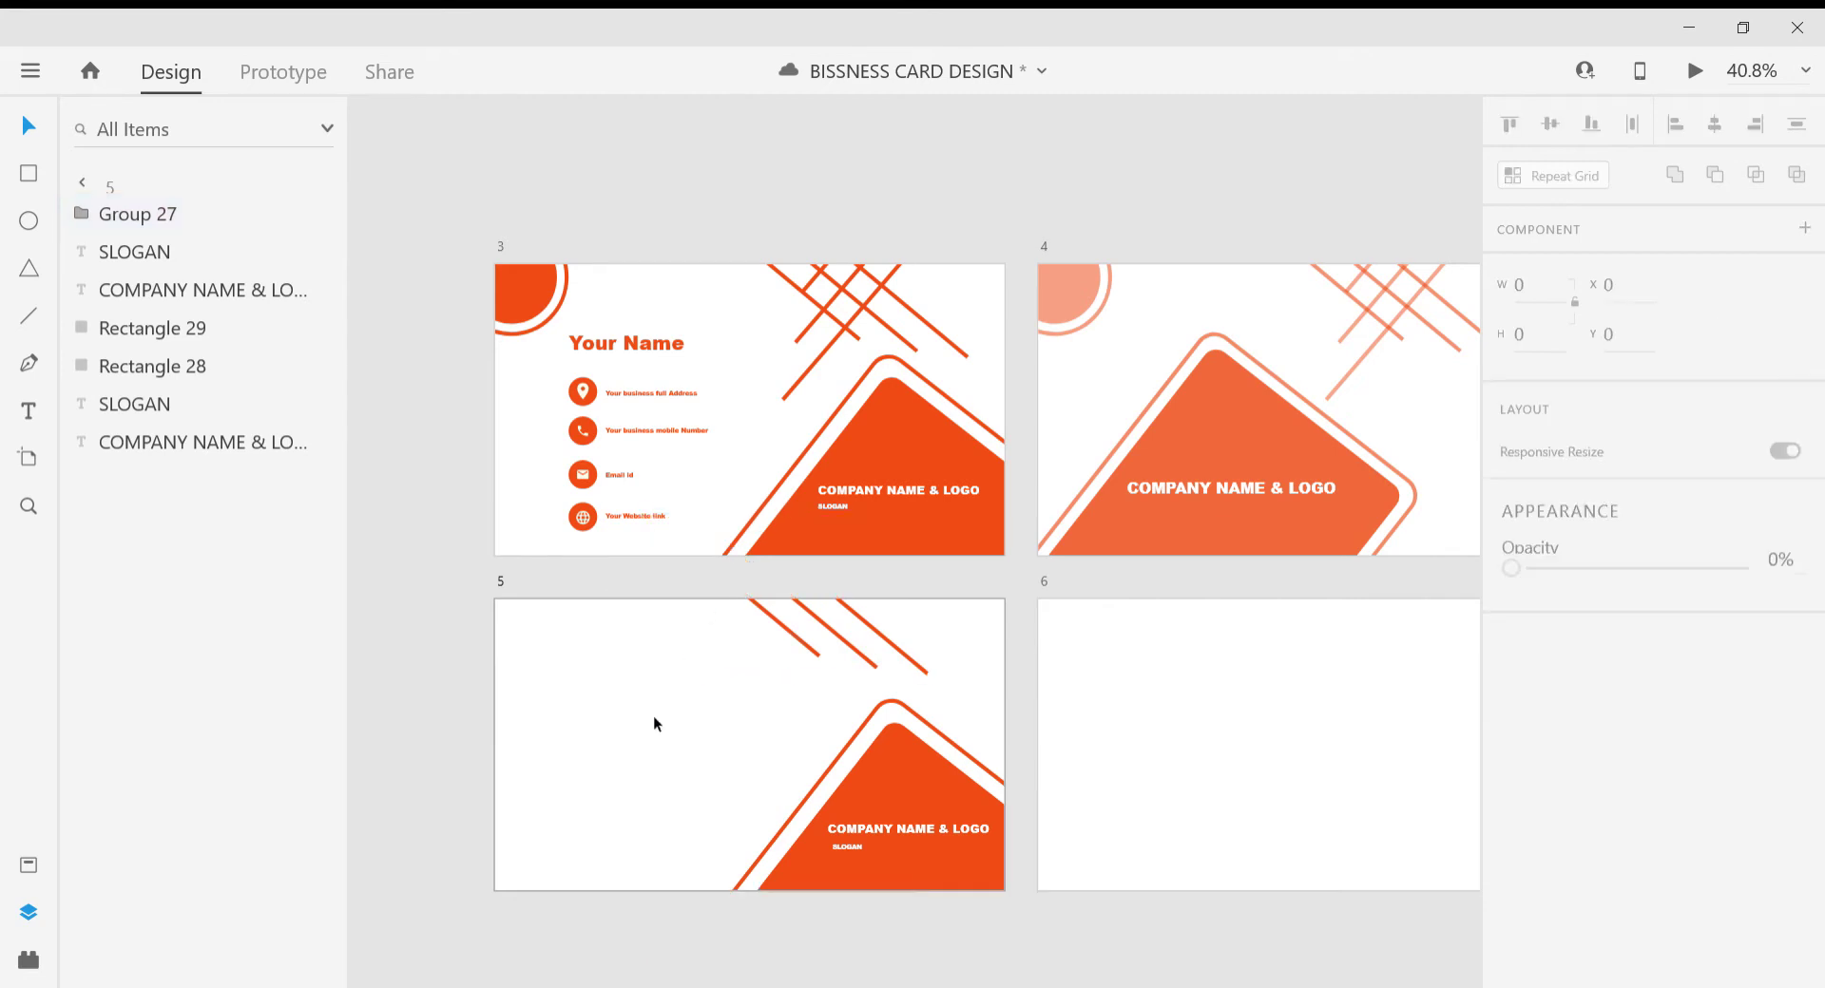
Move artboard 5 down to Y 6877, away from artboard 3.
left_click(653, 716)
double_click(653, 716)
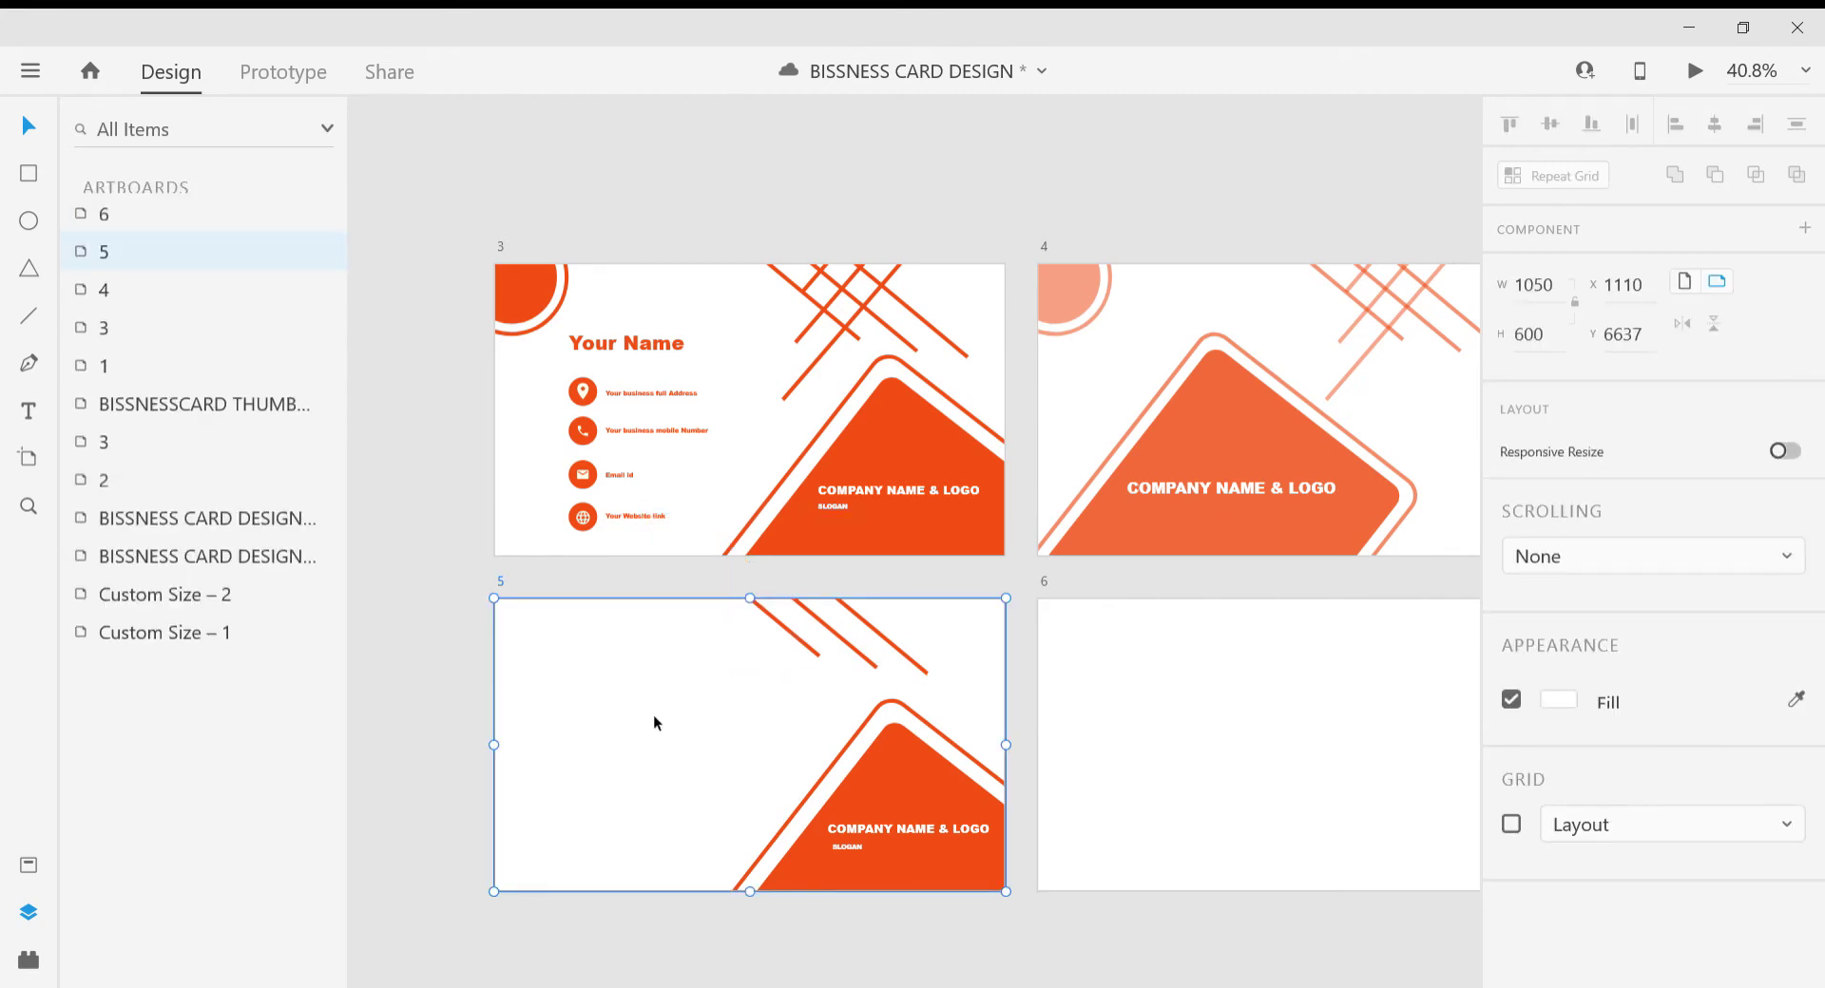
key("shift+Down")
key("shift+Down")
key("shift+Down")
key("shift+Down")
key("shift+Down")
key("shift+Down")
key("shift+Down")
key("shift+Down")
key("shift+Down")
key("shift+Down")
key("shift+Down")
key("shift+Down")
key("shift+Down")
key("shift+Down")
key("shift+Down")
key("shift+Down")
key("shift+Down")
key("shift+Down")
key("shift+Down")
key("shift+Down")
key("shift+Down")
key("shift+Down")
key("shift+Down")
key("shift+Down")
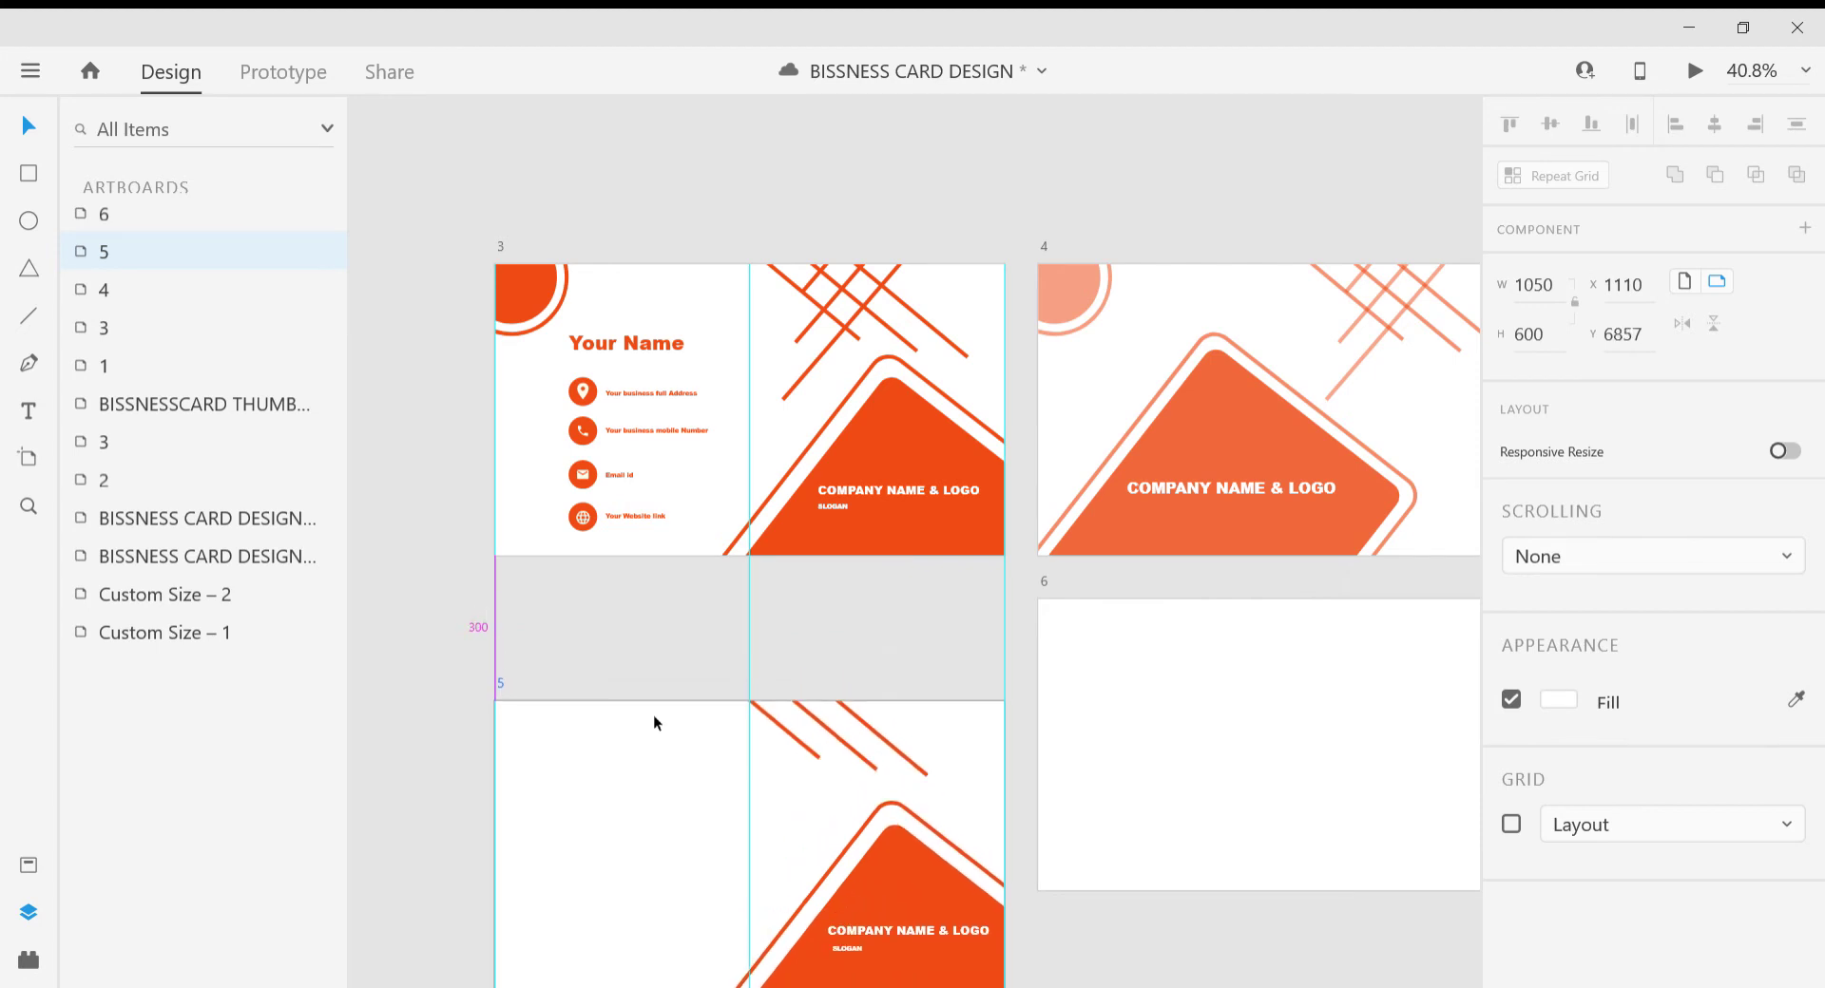
scroll(703, 738, "down", 3)
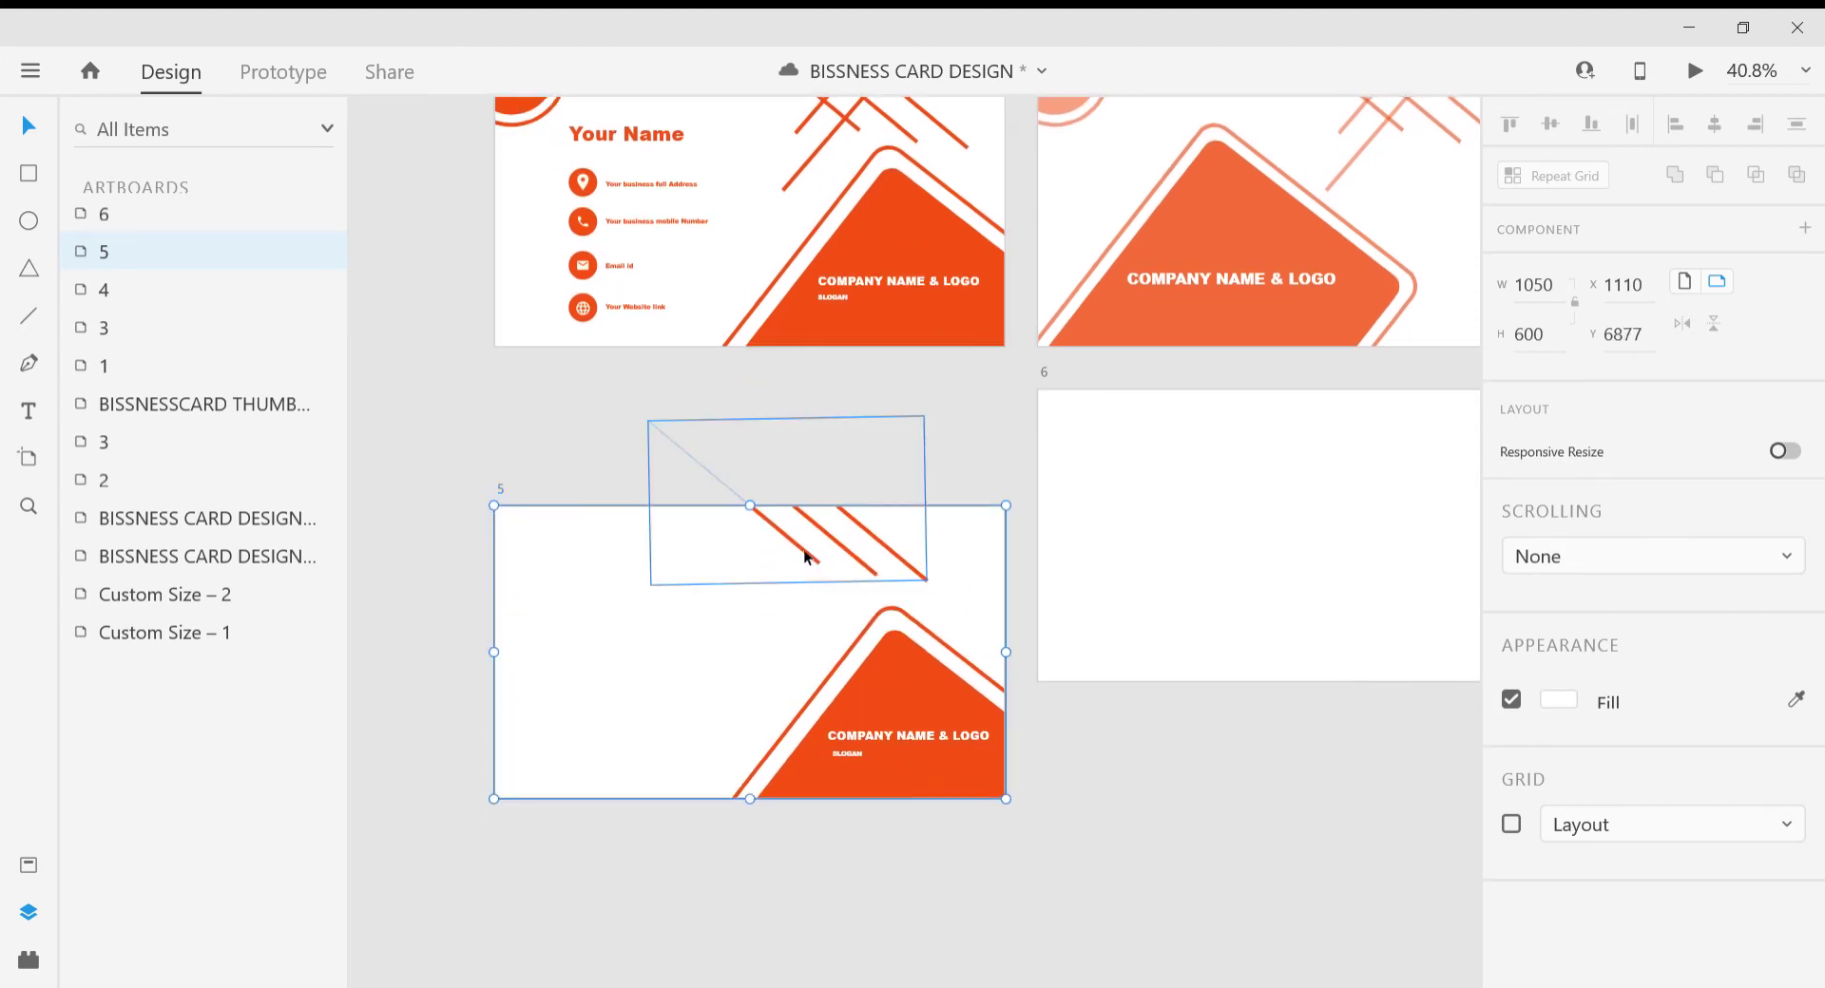
Duplicate the line group on artboard 5, then rotate and position the copy so the two sets cross above the orange shape.
left_click_drag(804, 550, 808, 555)
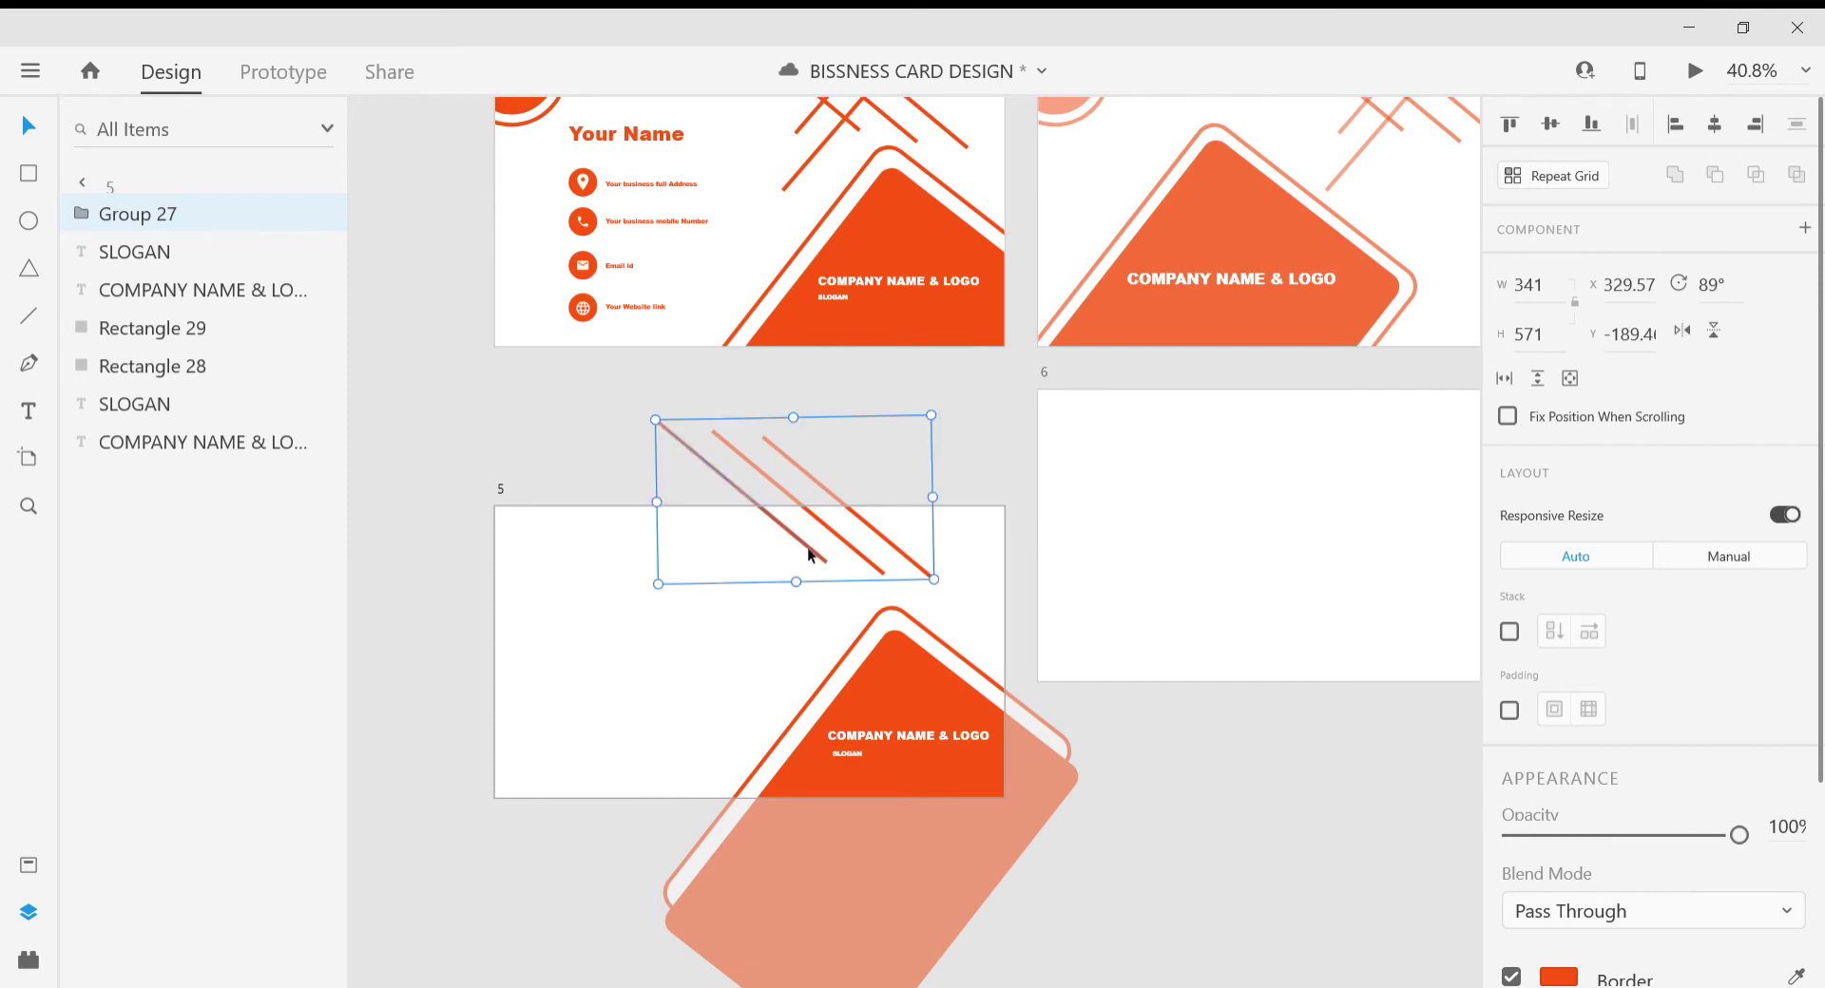
key("ctrl+d")
left_click_drag(947, 592, 888, 580)
left_click(605, 445)
left_click_drag(839, 413, 906, 418)
left_click(628, 406)
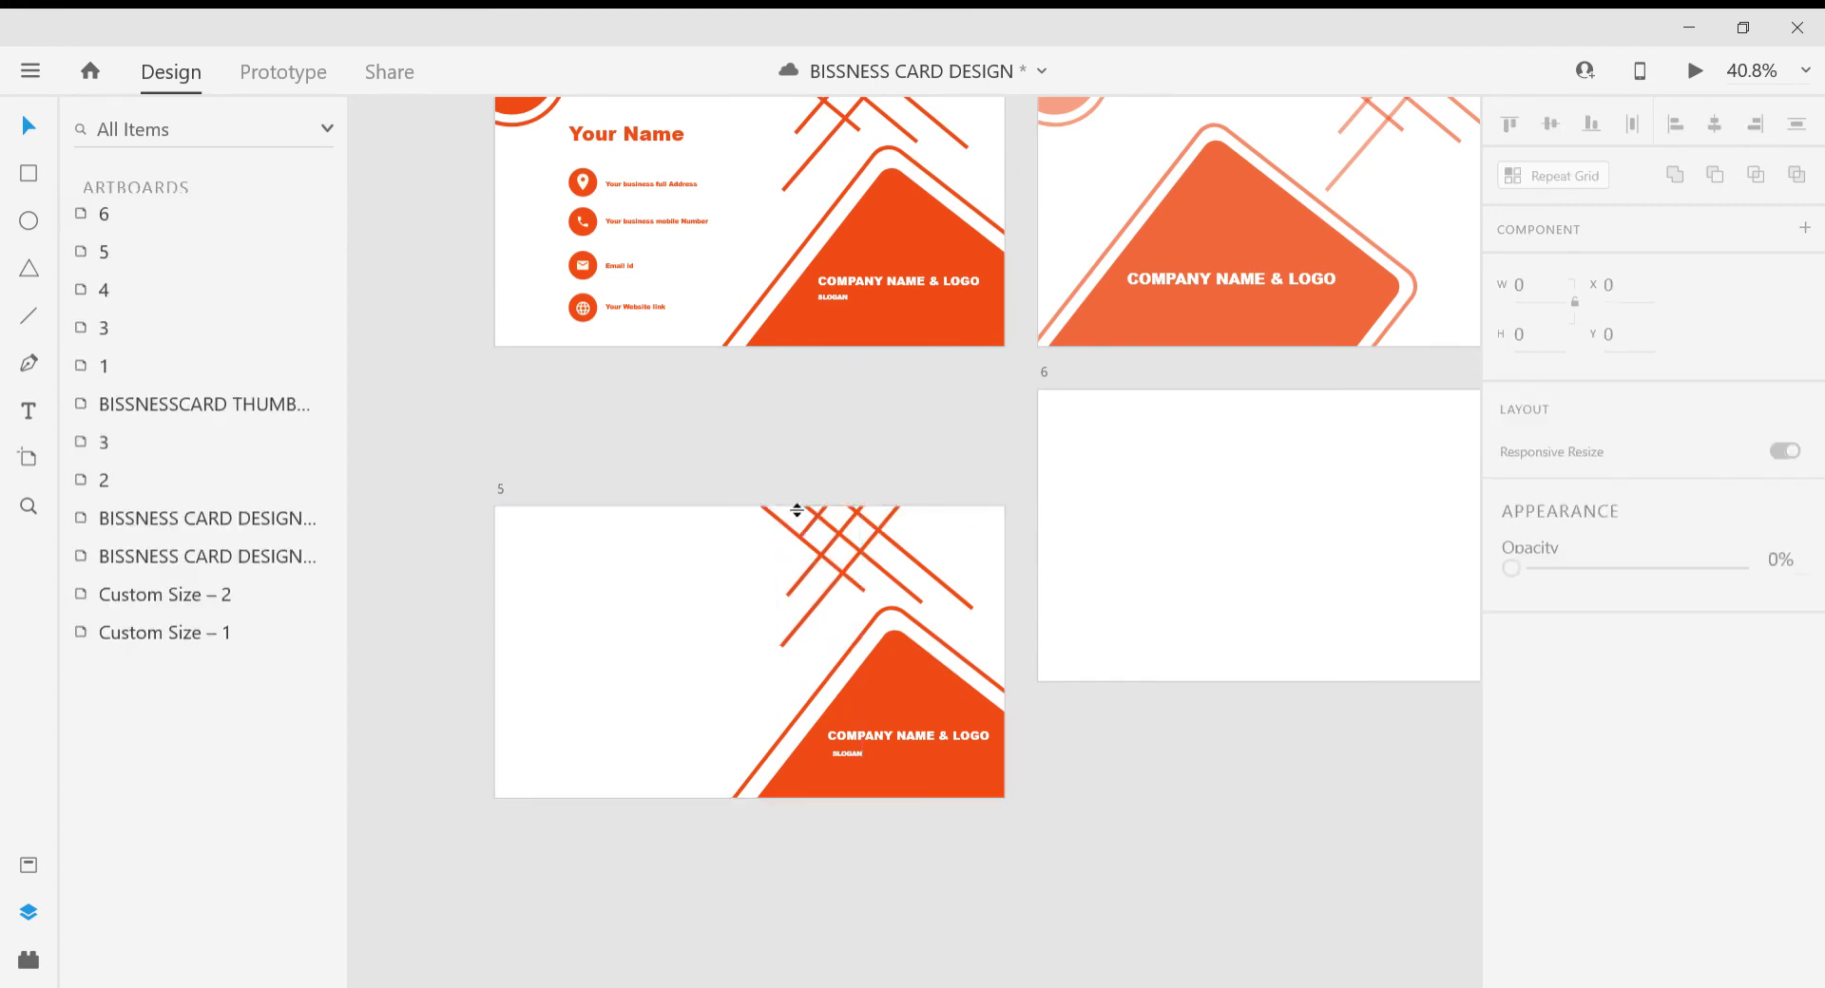
Duplicate both the solid and the outlined corner circles of artboard 3.
scroll(875, 590, "up", 3)
scroll(904, 496, "left", 3)
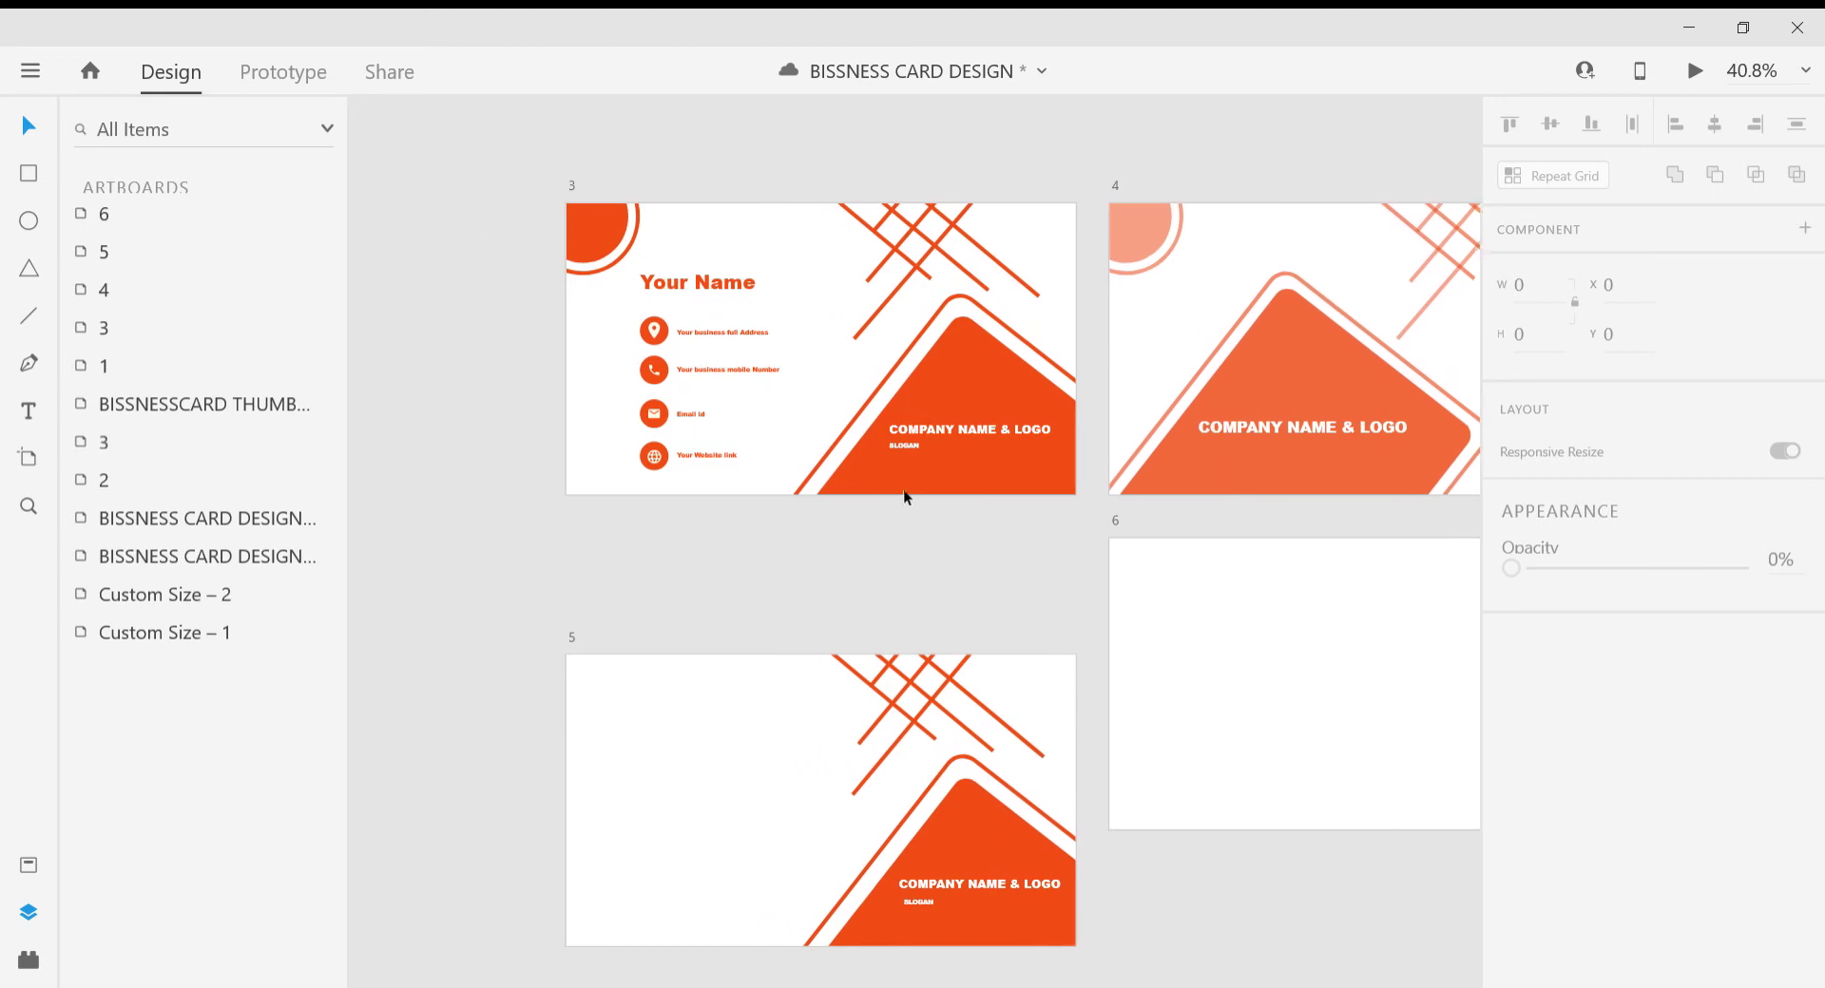
left_click(778, 286)
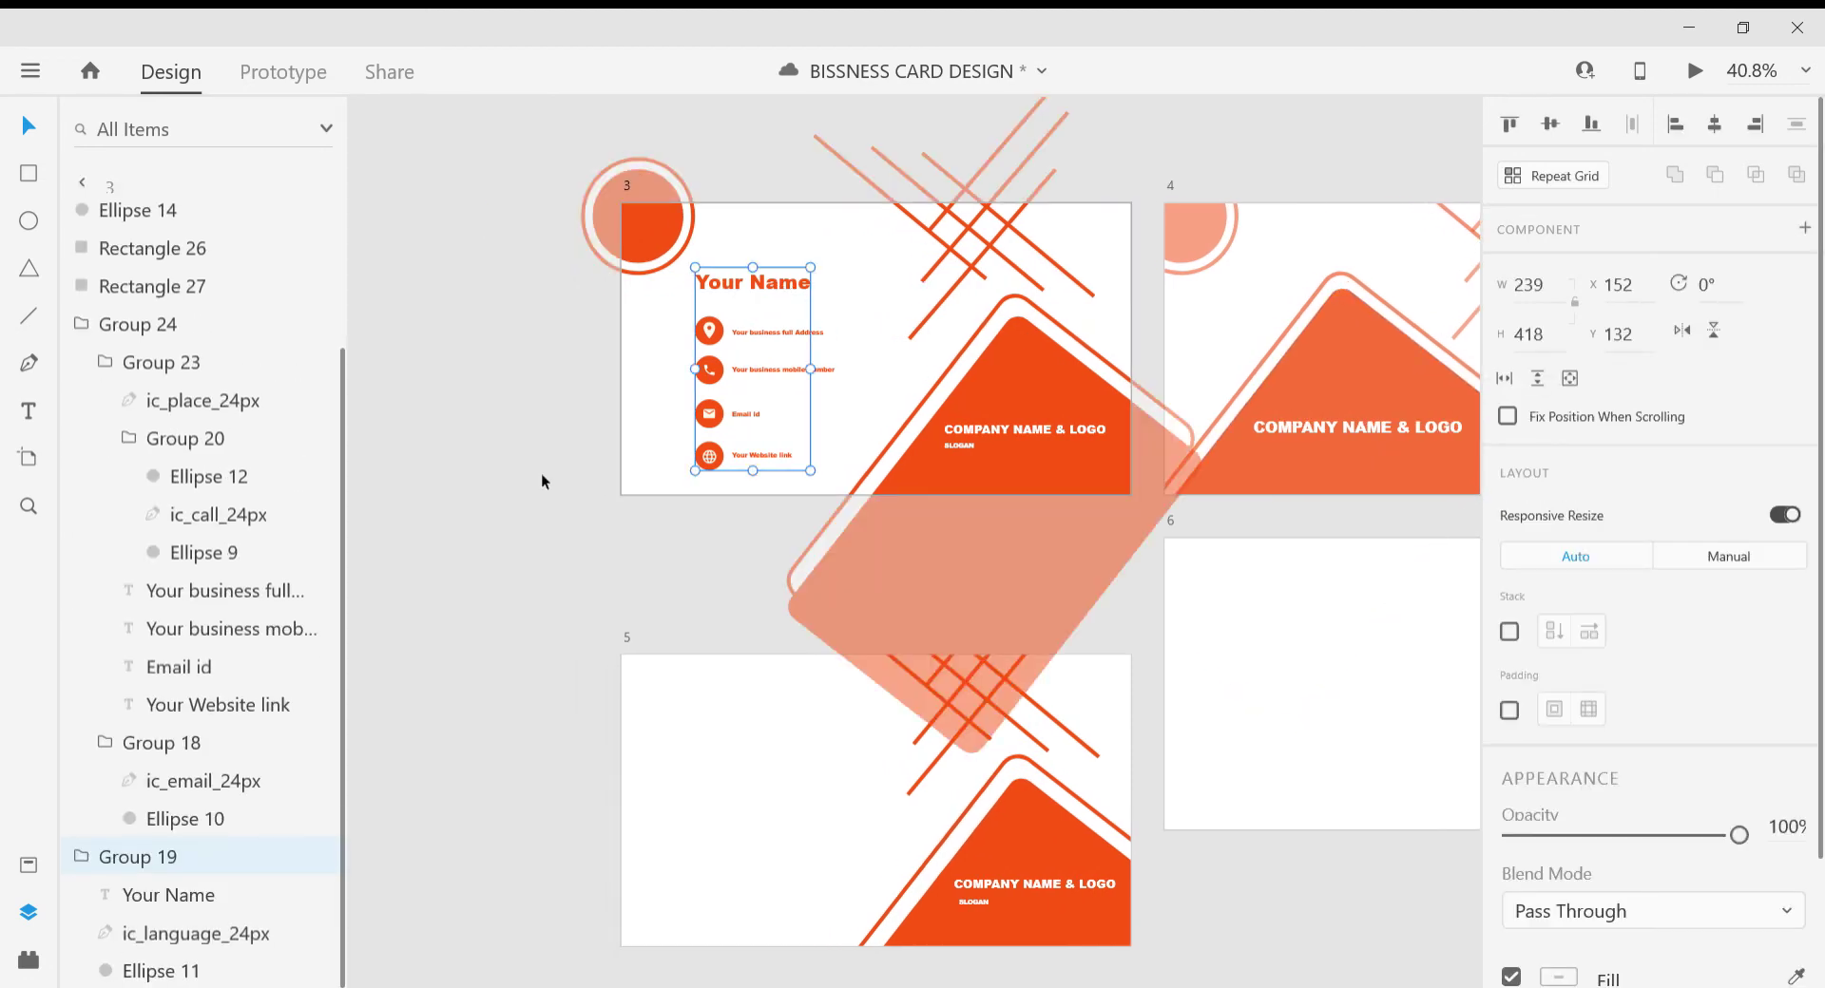
left_click(658, 262)
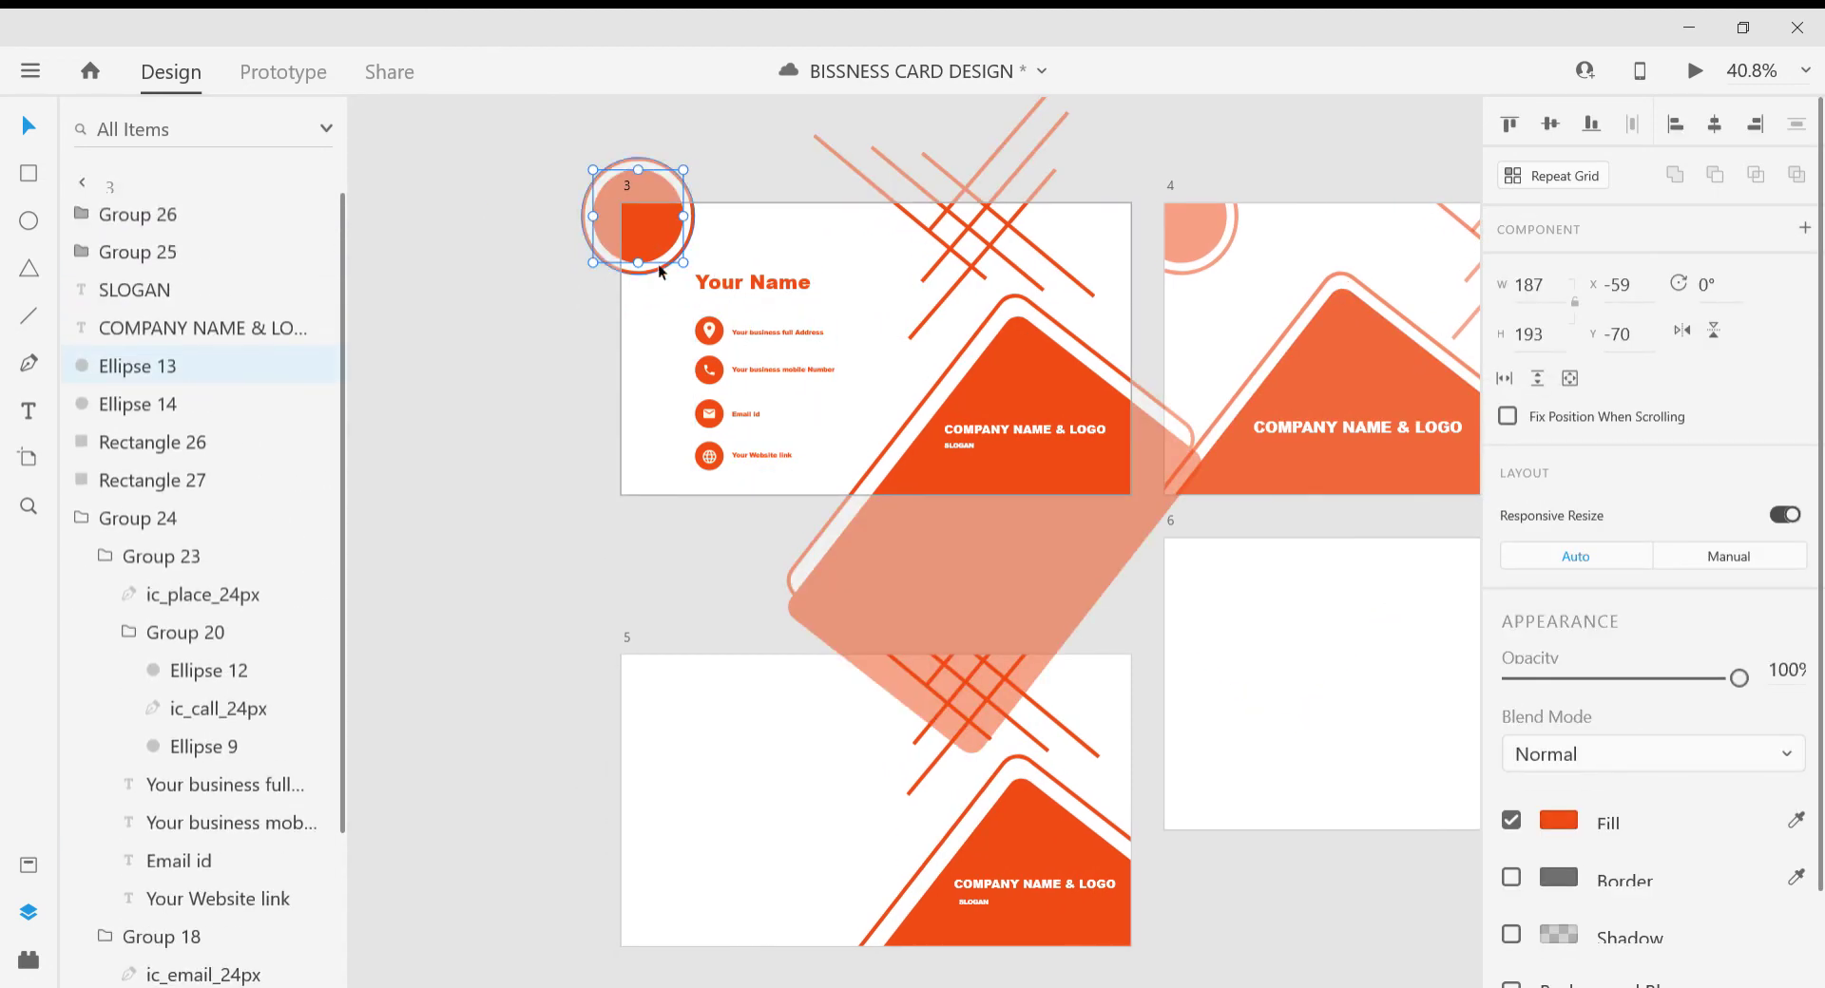
left_click(658, 265, "shift")
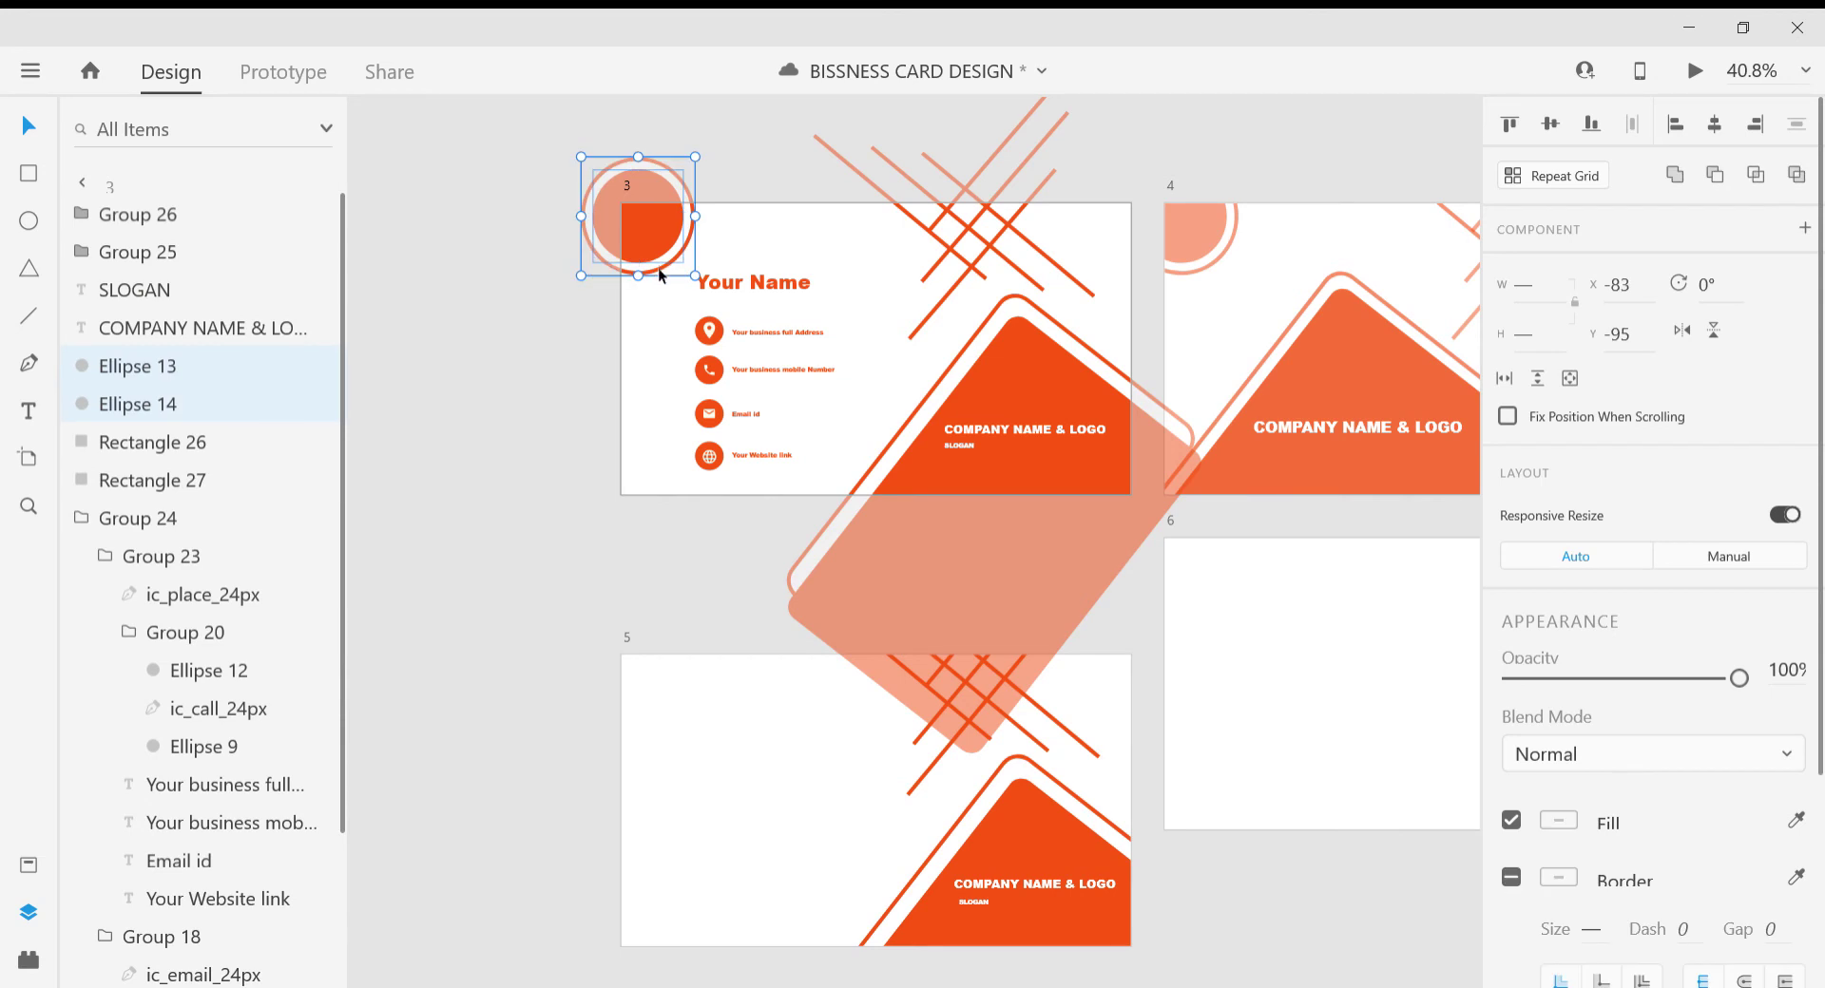
key("ctrl+d")
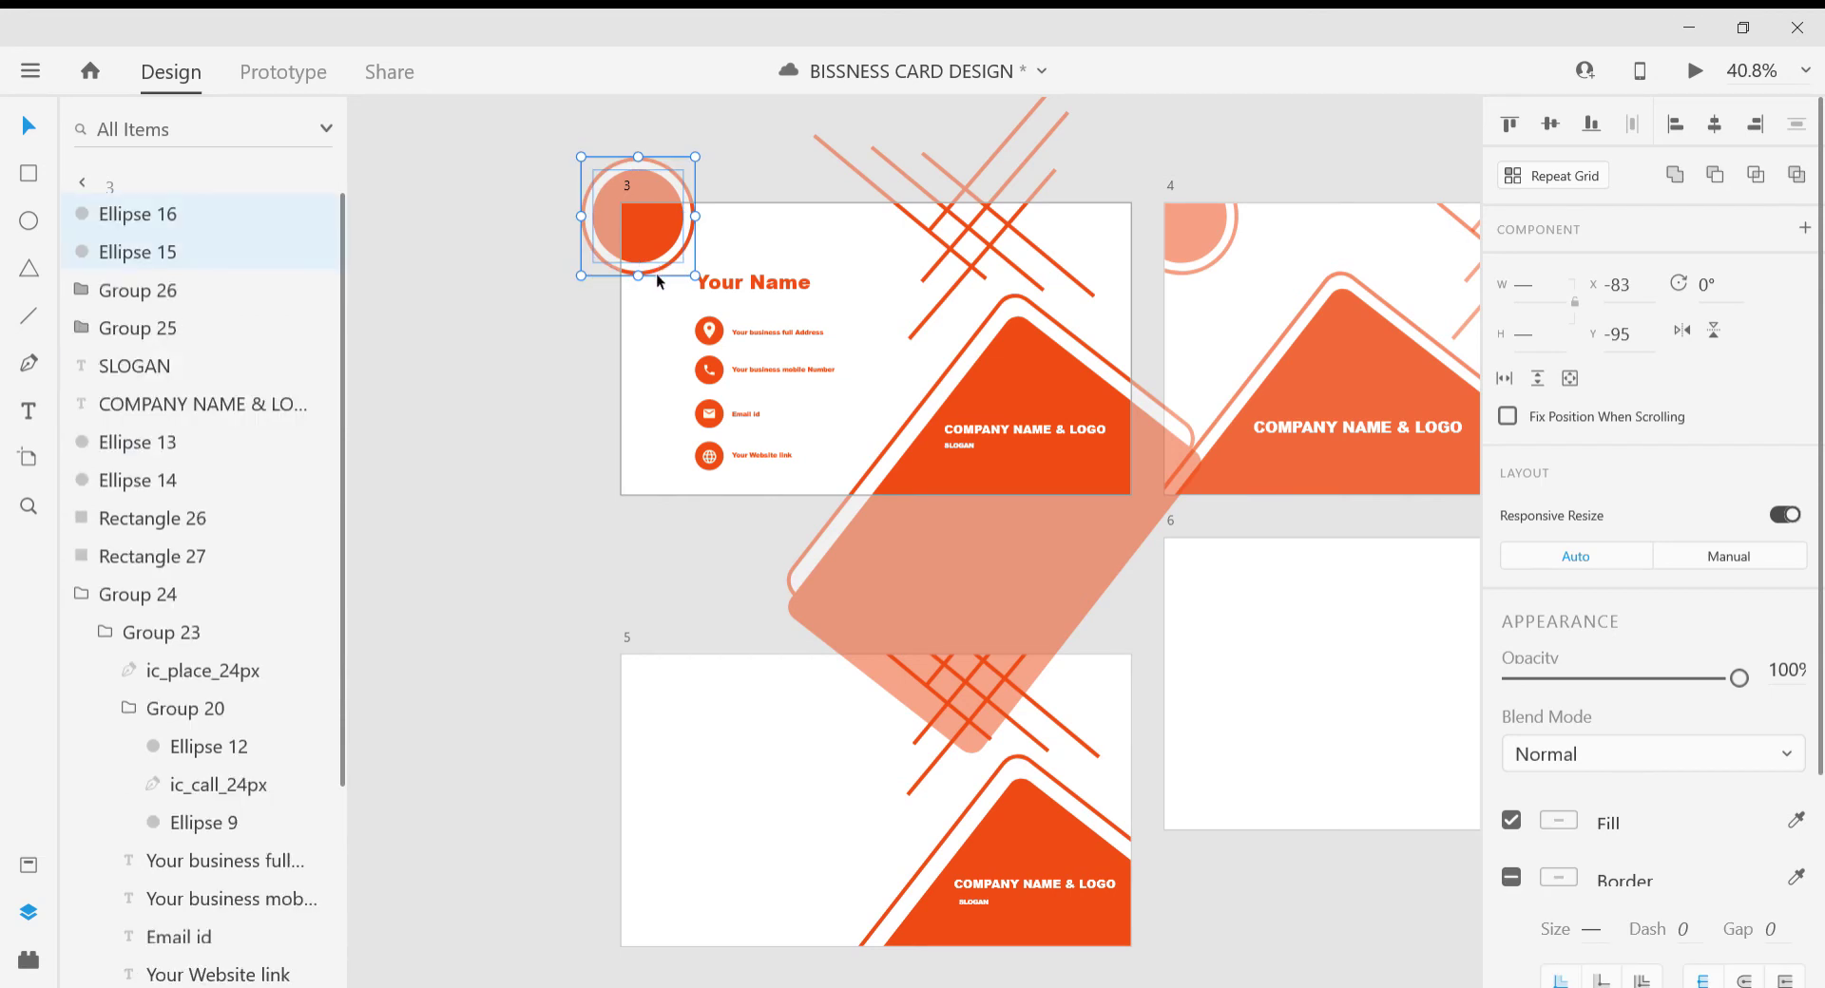
Move the duplicated circles straight down to the upper corner of artboard 5, at X -83, Y -85.
key("shift+Down")
key("shift+Down")
key("shift+Down")
key("shift+Down")
key("shift+Down")
key("shift+Down")
key("shift+Down")
key("shift+Down")
key("shift+Down")
key("shift+Down")
key("shift+Down")
key("shift+Down")
key("shift+Down")
key("shift+Down")
key("shift+Down")
key("shift+Down")
key("shift+Down")
key("shift+Down")
key("shift+Down")
key("shift+Down")
key("shift+Down")
key("shift+Down")
key("shift+Down")
key("shift+Down")
key("shift+Down")
key("shift+Down")
key("shift+Down")
key("shift+Down")
key("shift+Down")
key("shift+Down")
key("shift+Down")
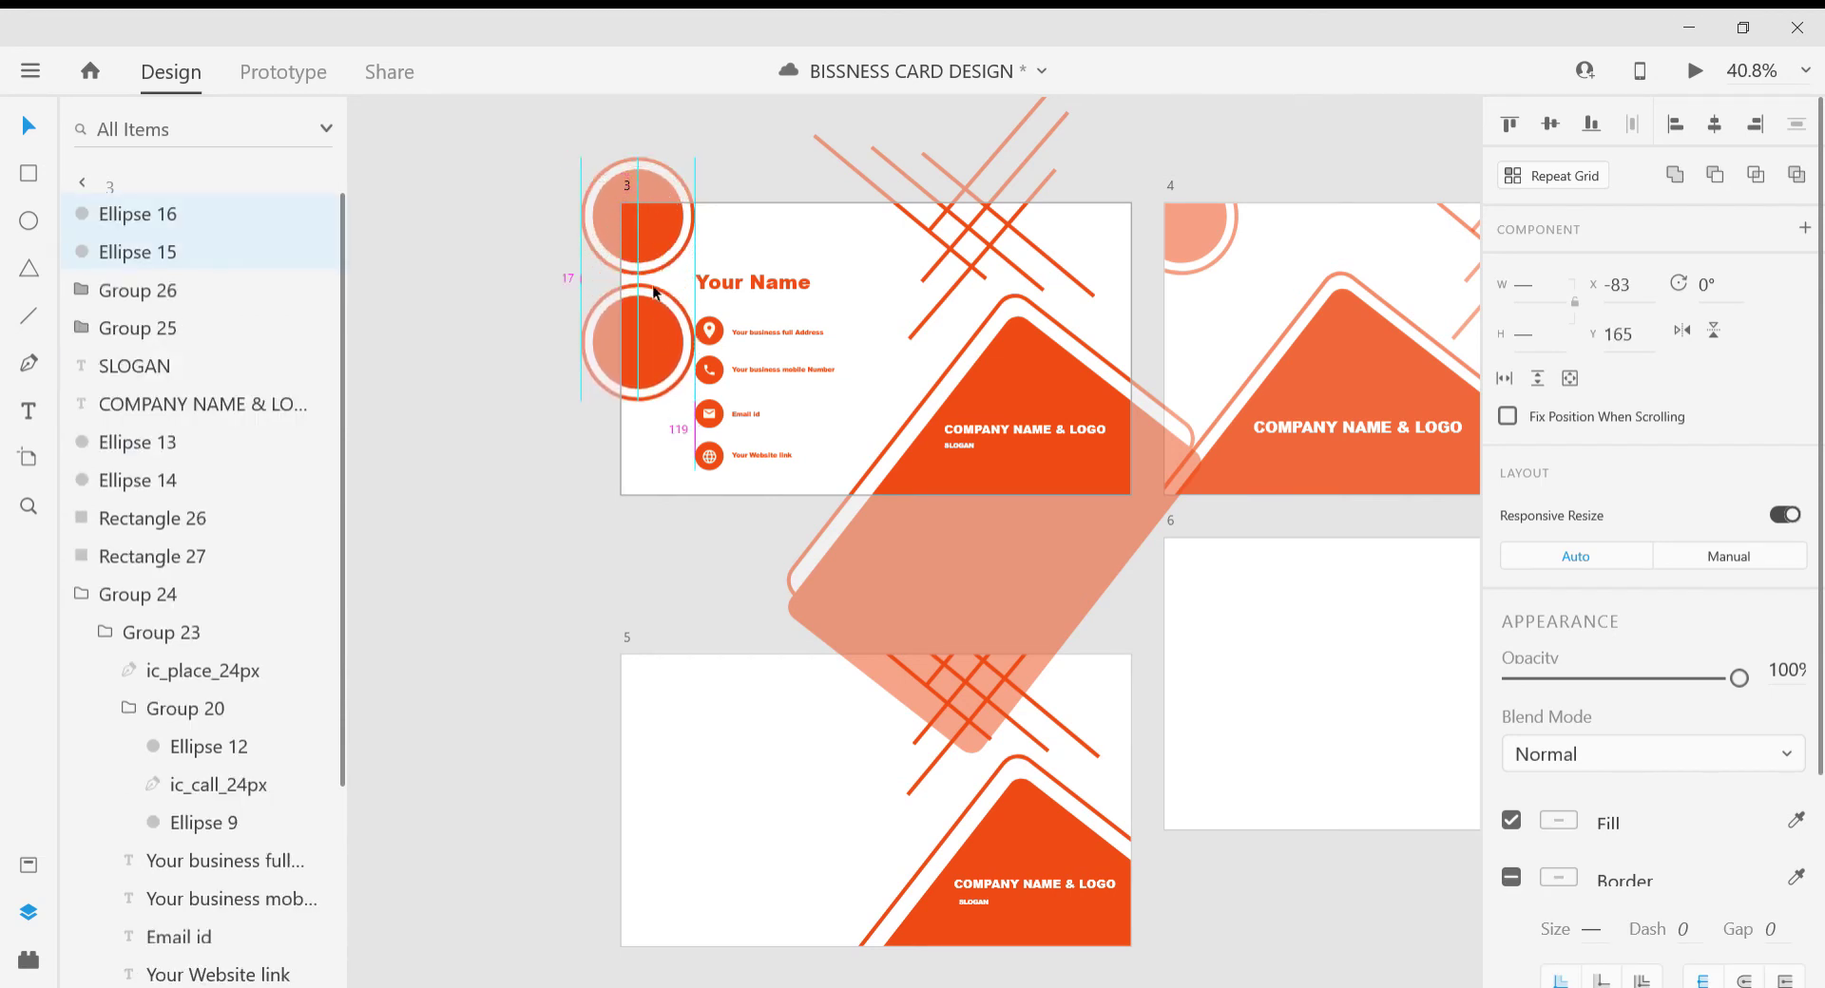
key("shift+Down")
key("shift+Down")
key("shift+Down")
key("shift+Down")
key("shift+Down")
key("shift+Down")
key("shift+Down")
key("shift+Down")
key("shift+Down")
key("shift+Down")
key("shift+Down")
key("shift+Down")
key("shift+Down")
key("shift+Down")
key("shift+Down")
key("shift+Down")
key("shift+Down")
key("shift+Down")
key("shift+Down")
key("shift+Down")
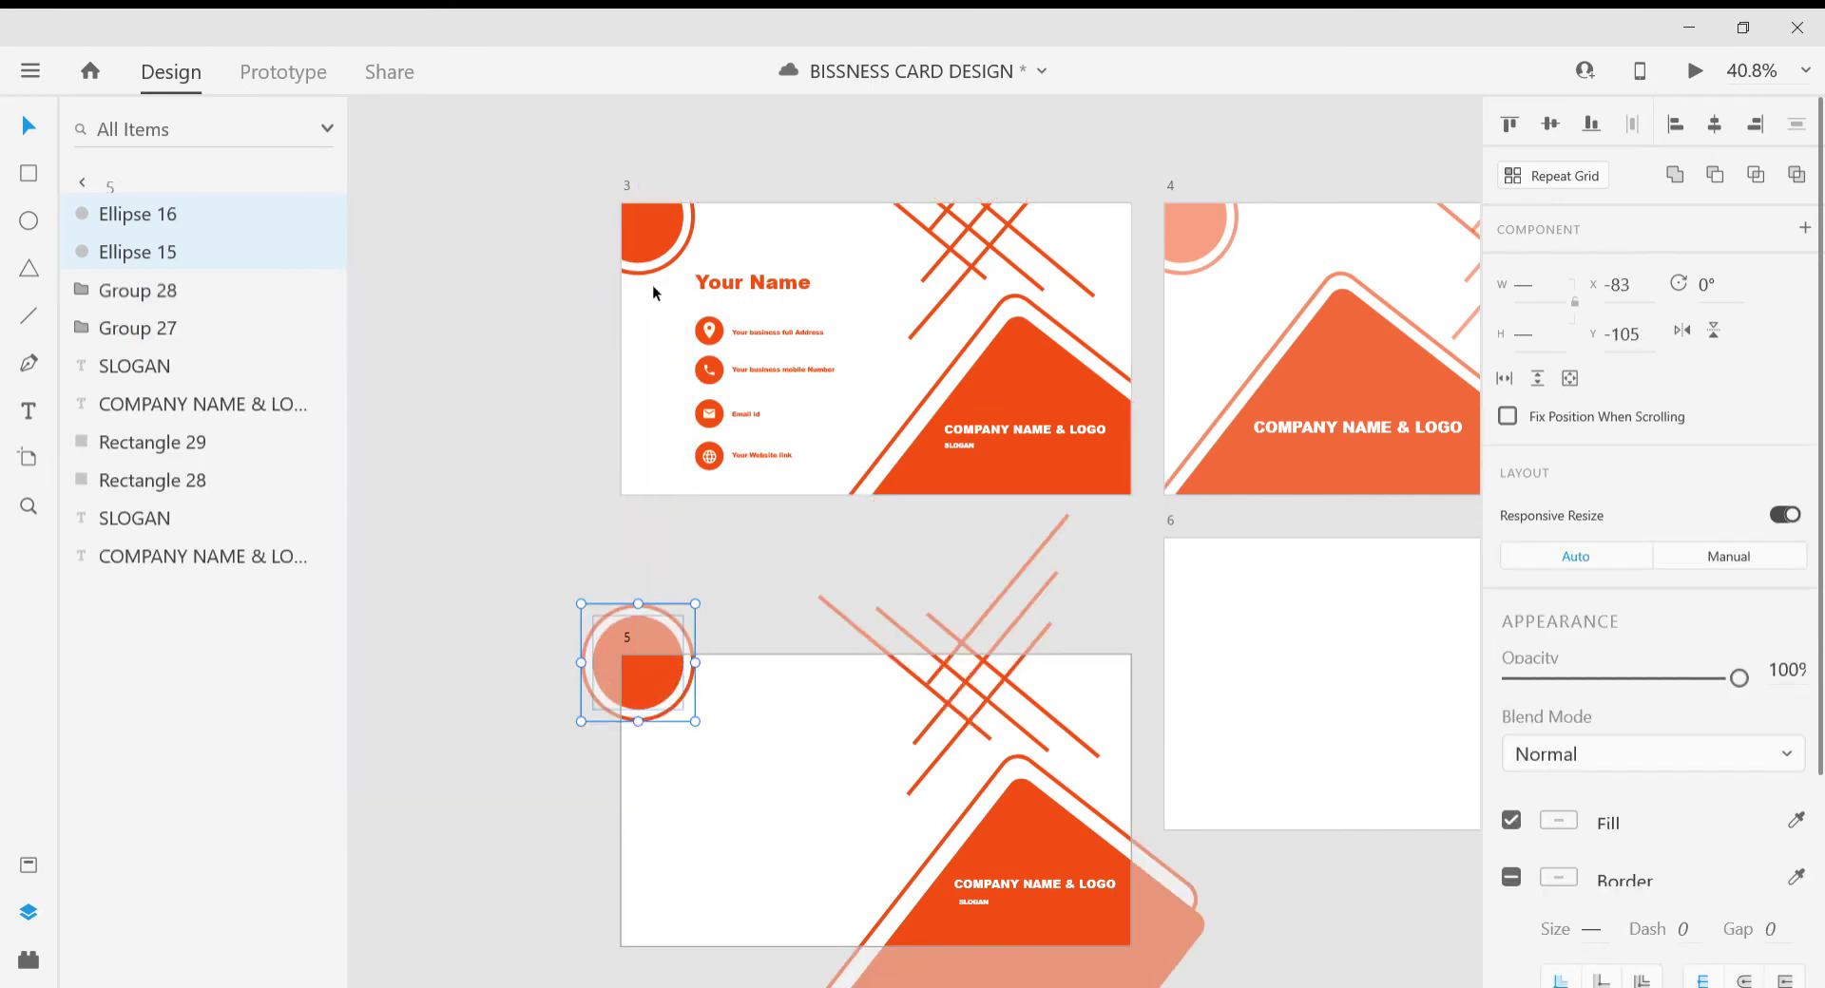
key("shift+Down")
key("shift+Down")
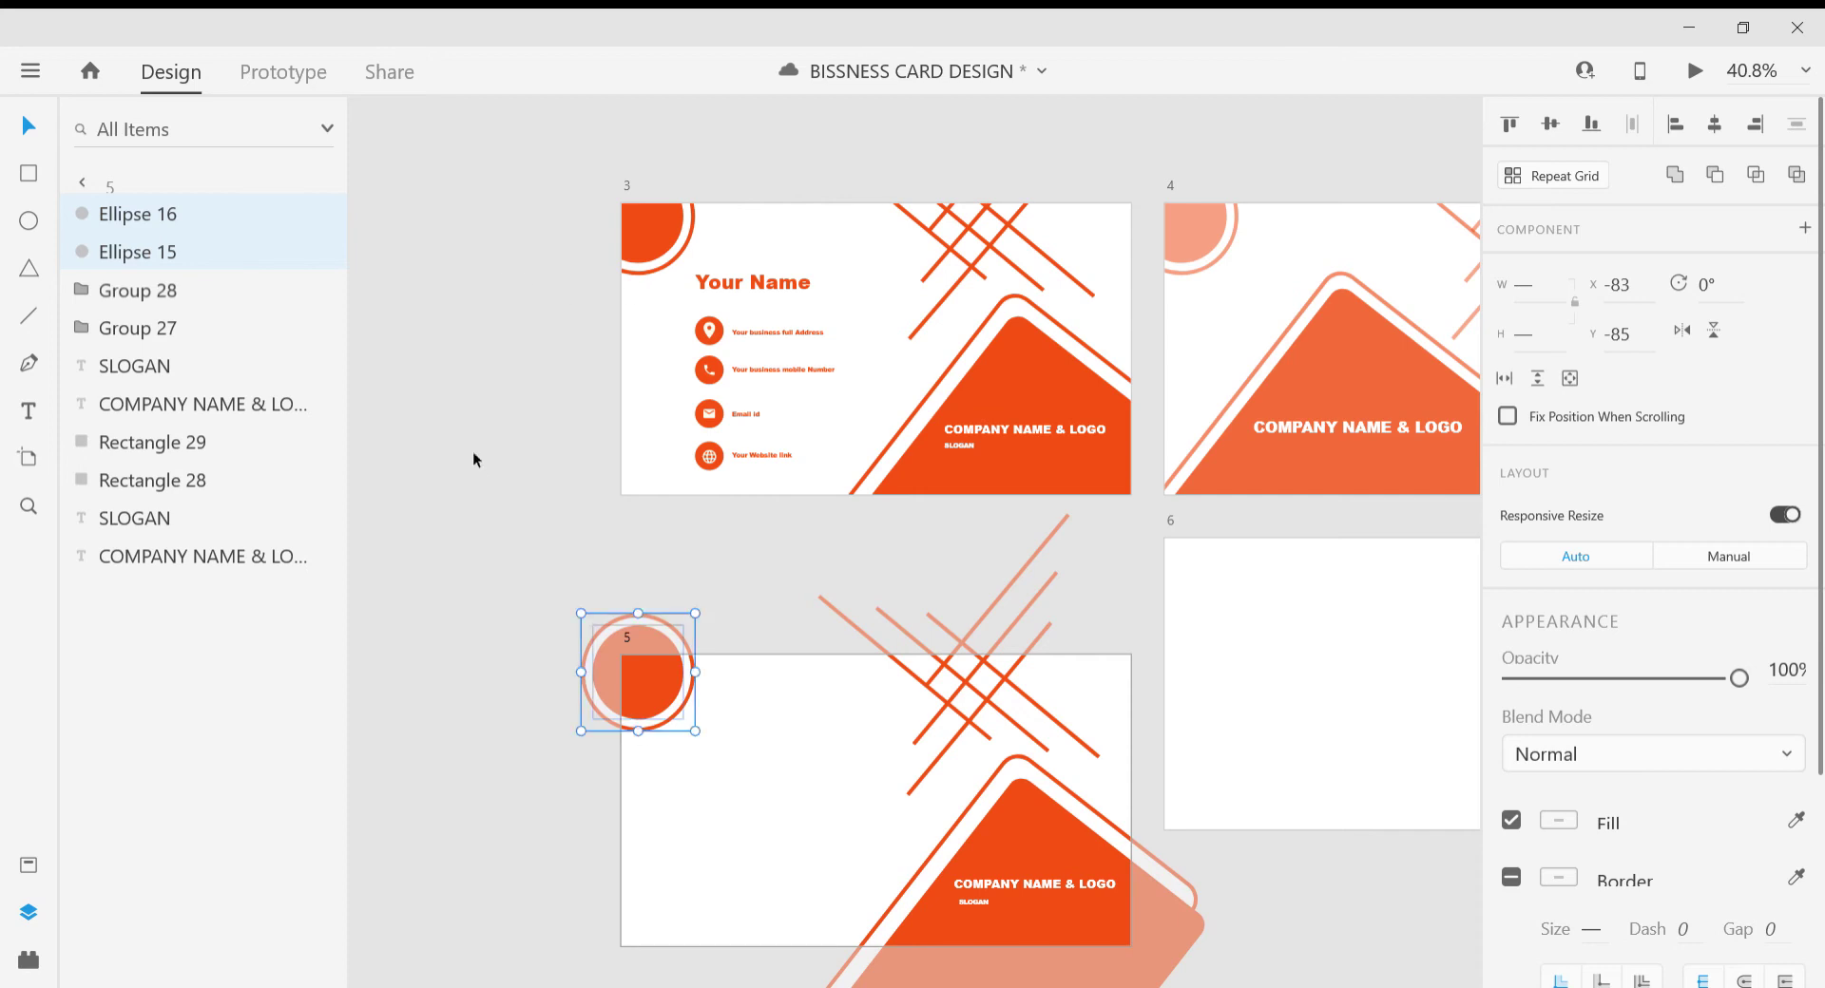
left_click(473, 460)
Duplicate the two groups holding the Your Name heading and the contact details with their icons on artboard 3.
left_click(777, 334)
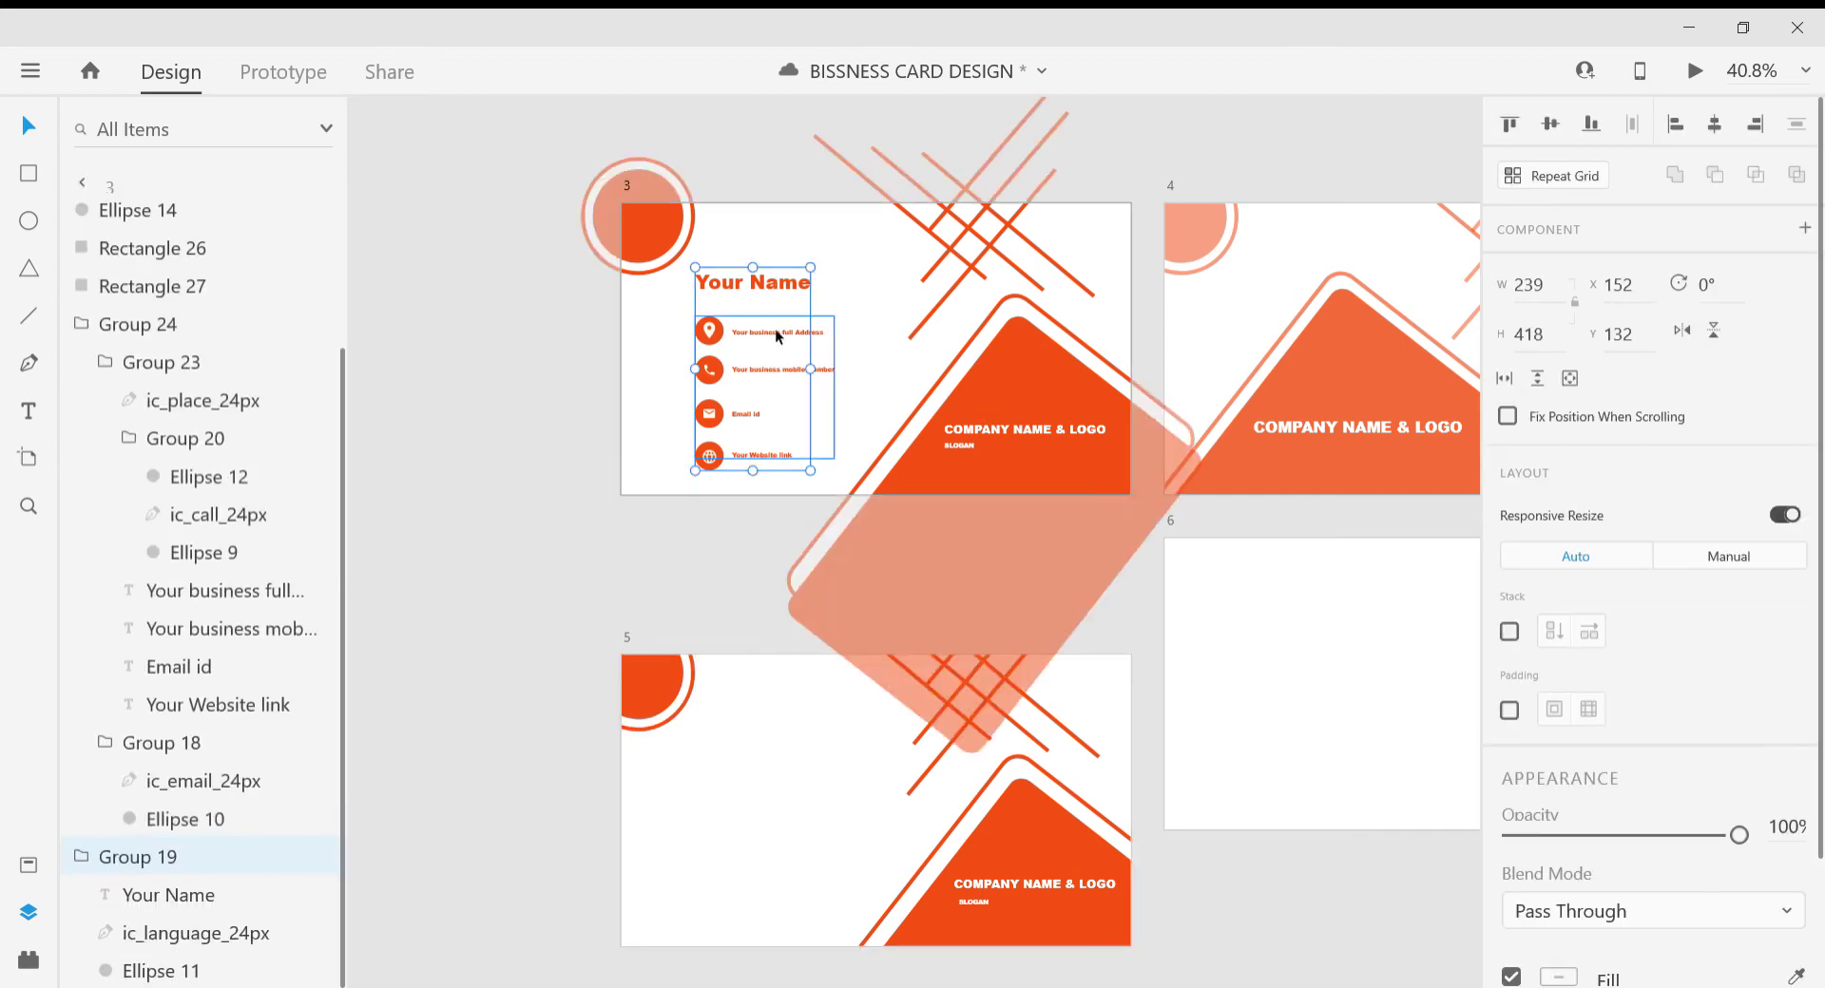
left_click(776, 335, "shift")
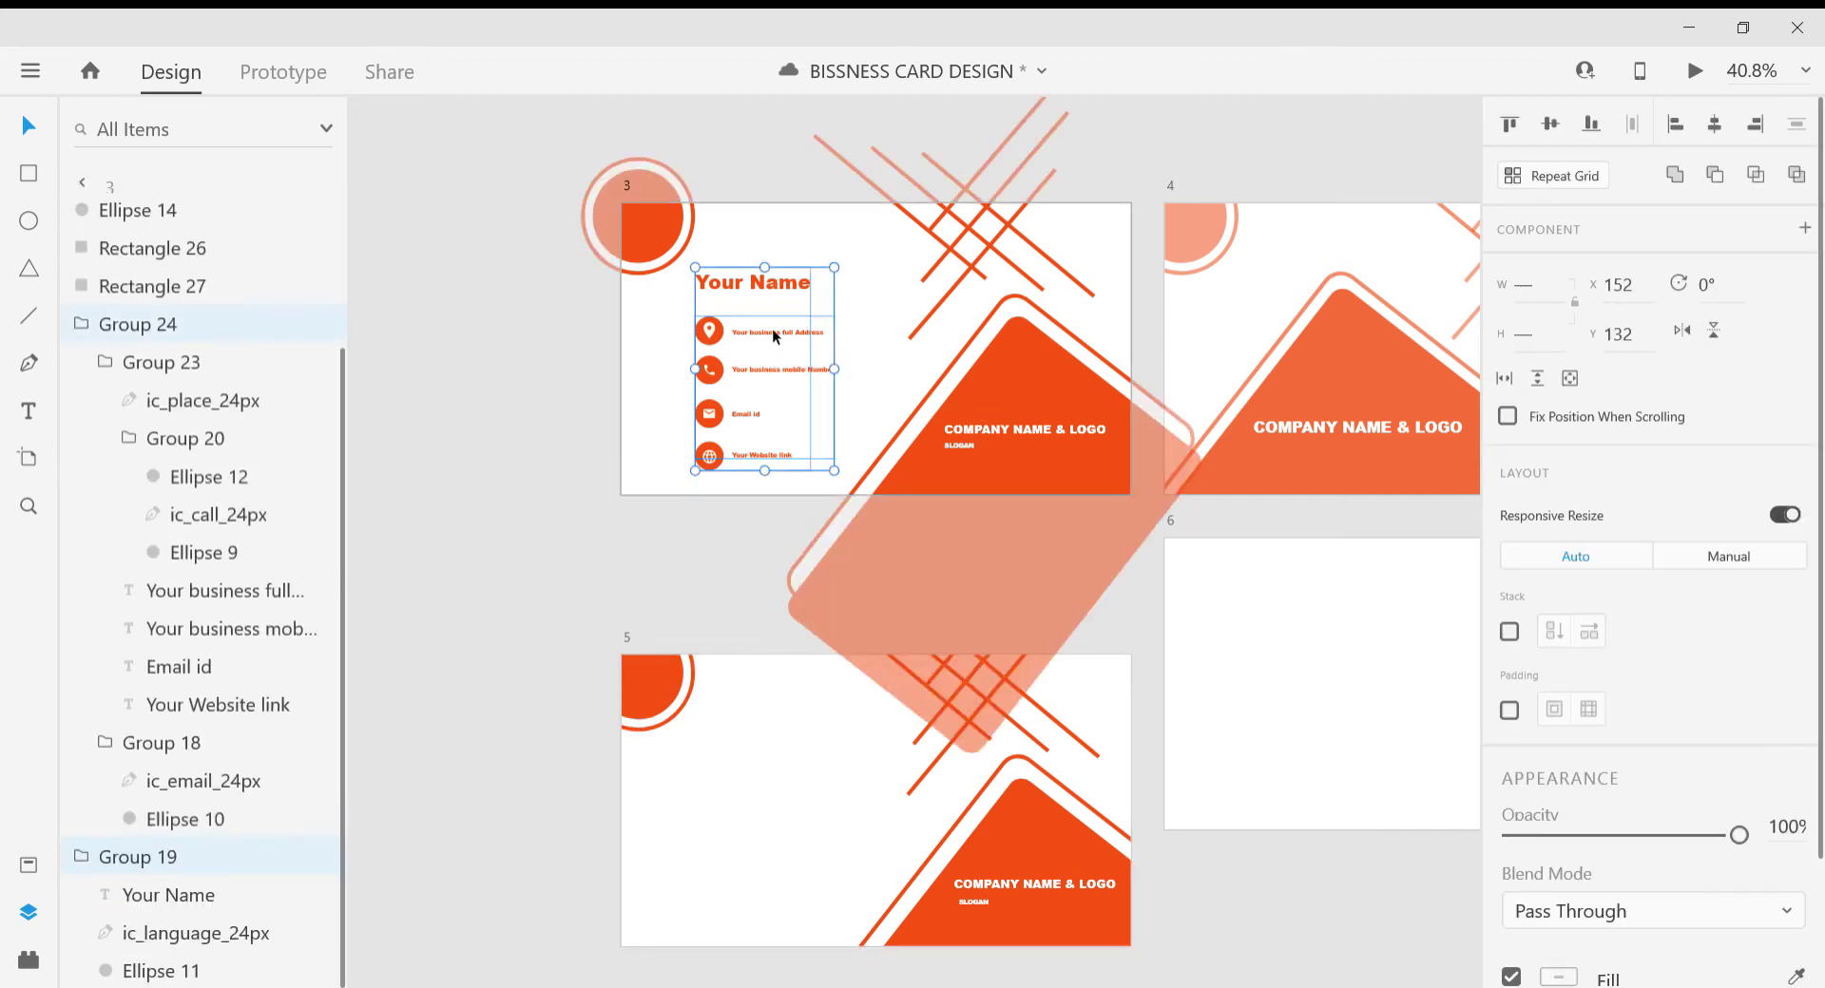
left_click(715, 464, "shift")
left_click(715, 466, "shift")
key("ctrl+d")
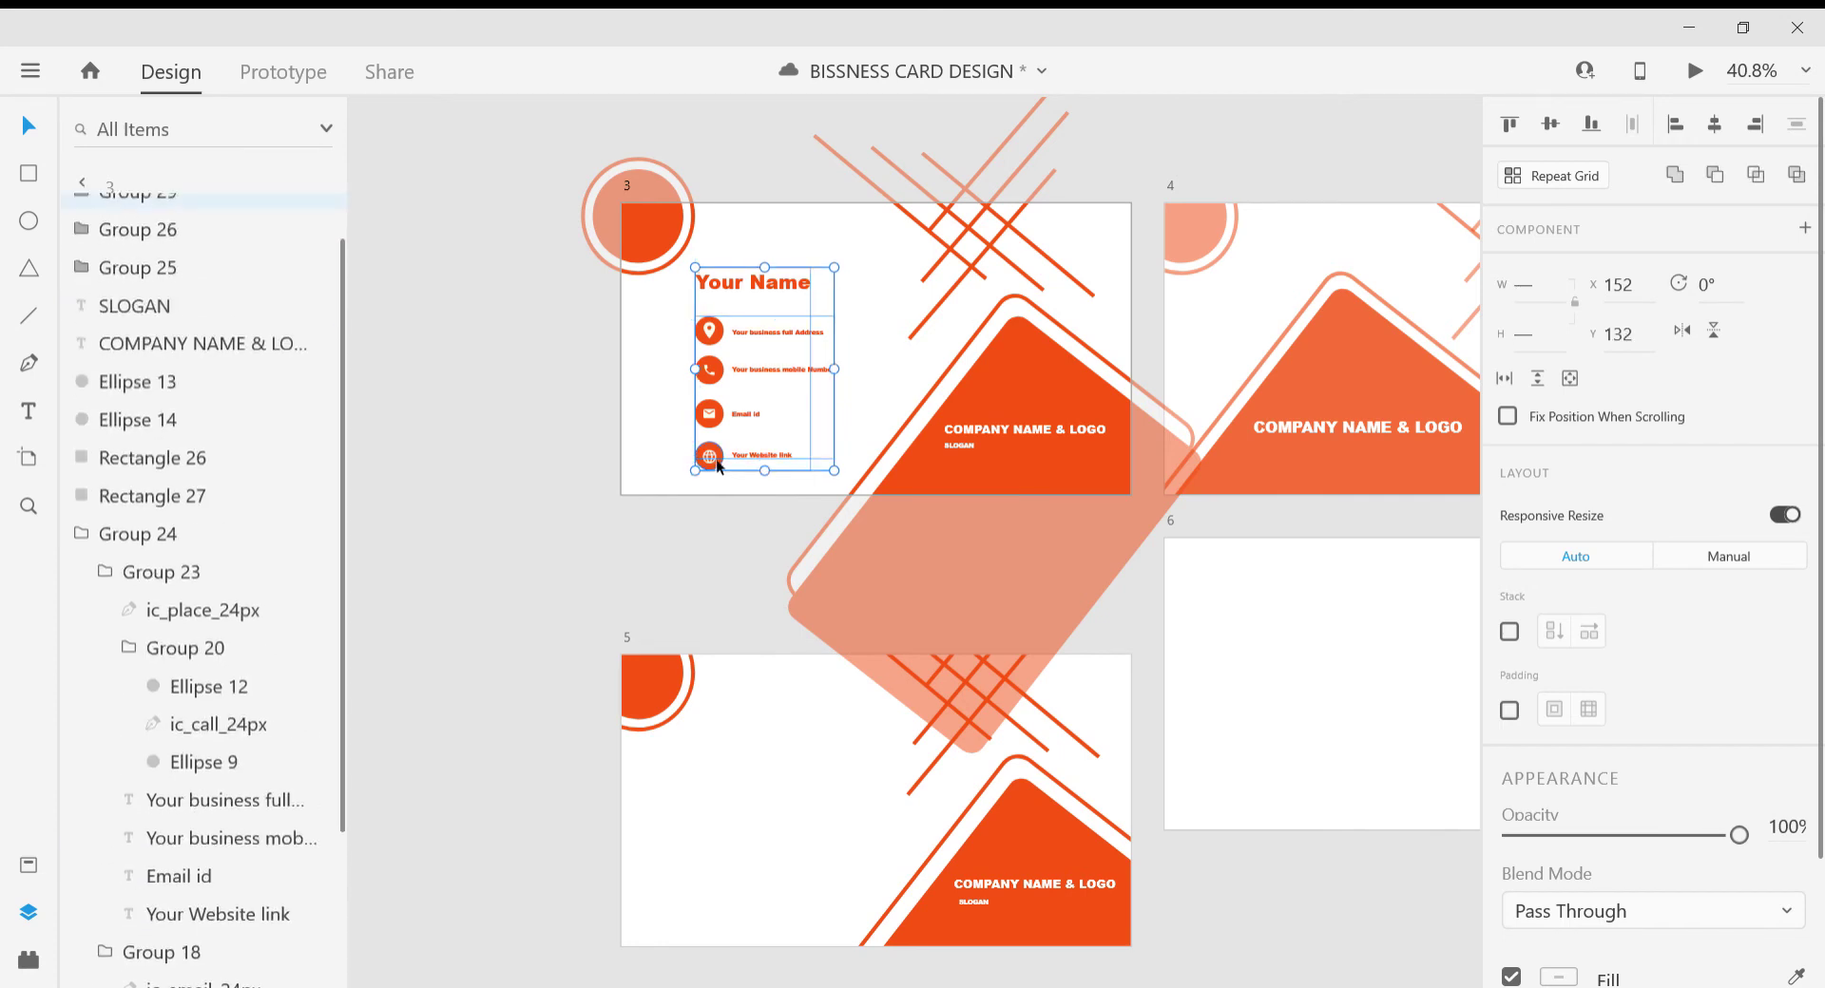
Move the duplicated name and contact groups onto the blank area of artboard 5, at X 182, Y 122.
left_click_drag(716, 470, 710, 578)
key("shift+Right")
key("shift+Right")
key("shift+Right")
key("shift+Up")
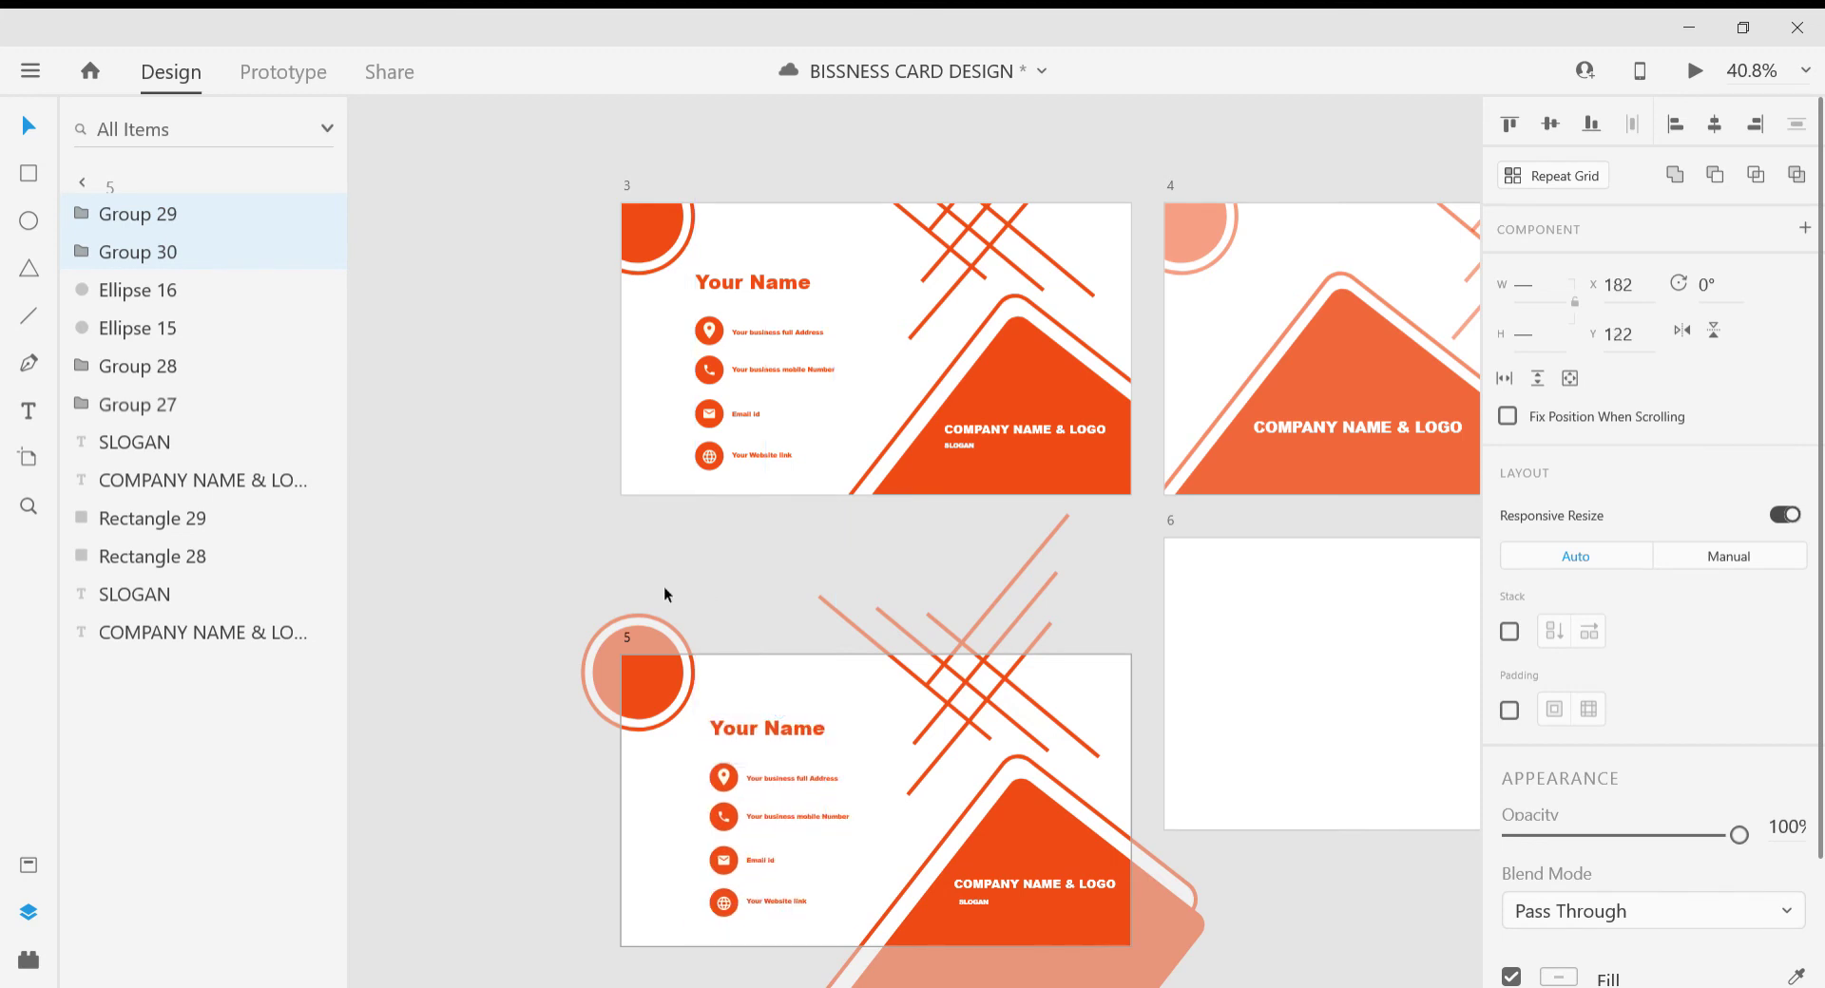
left_click(489, 700)
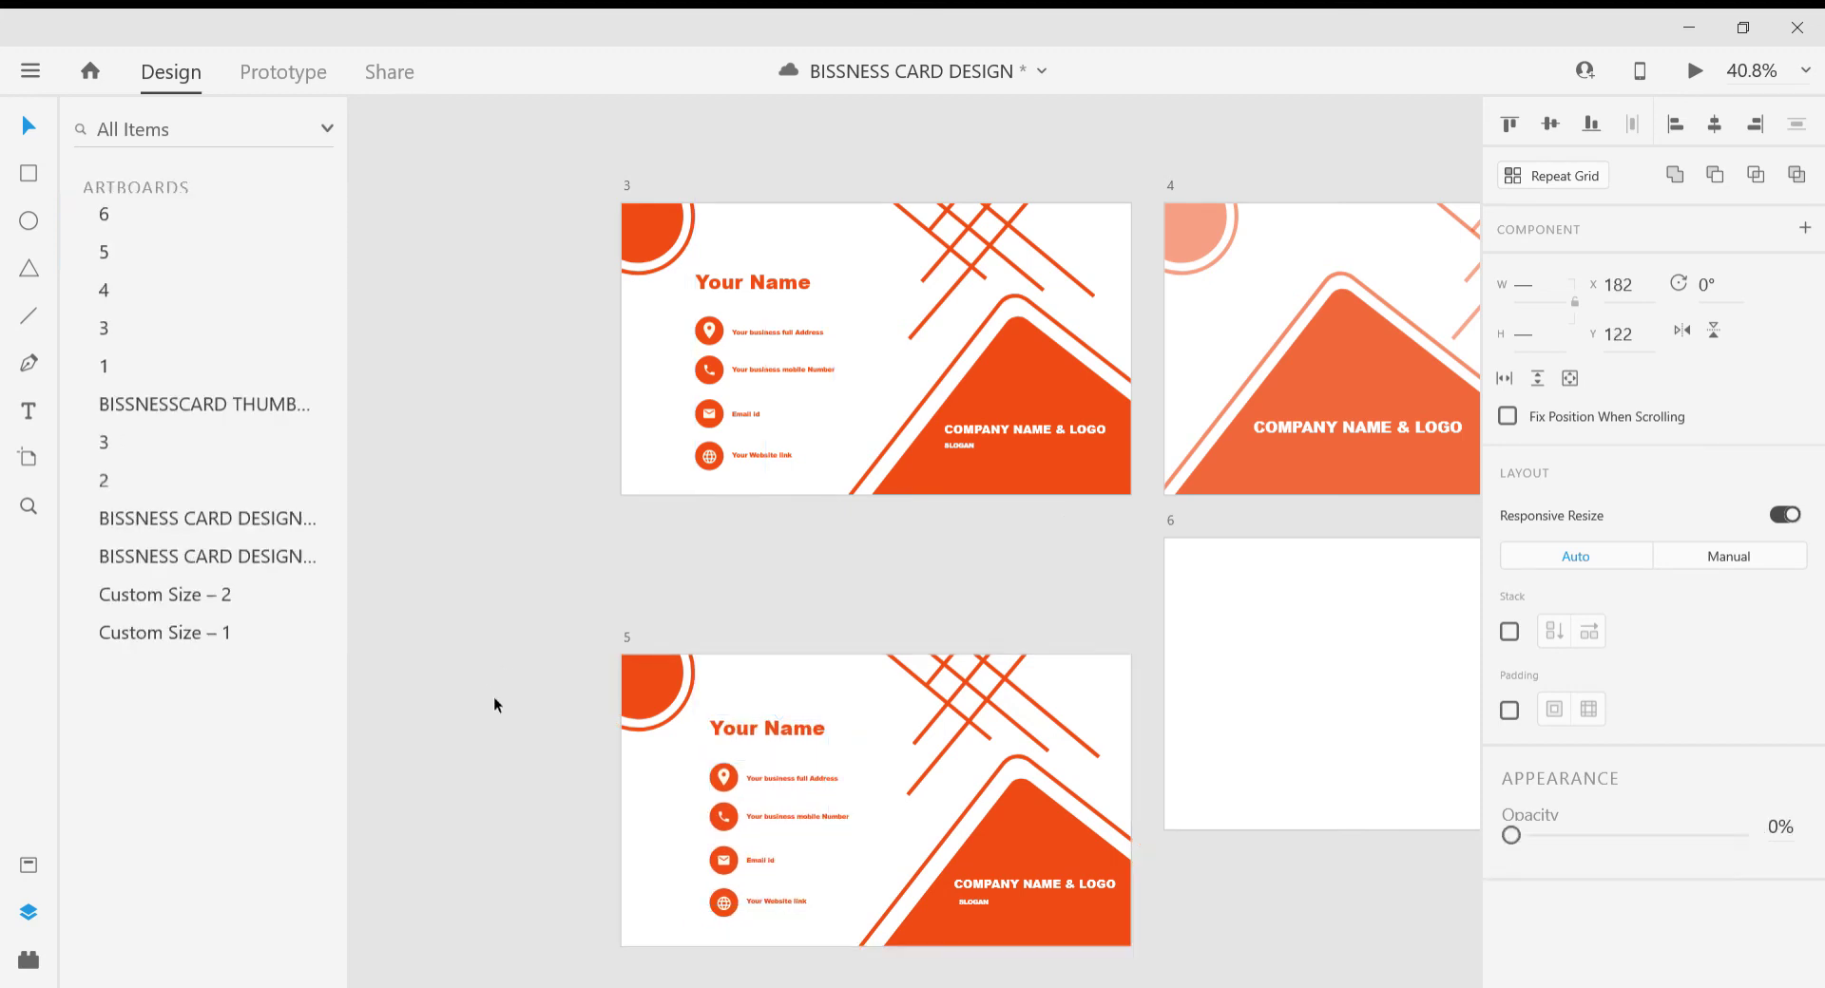
Move the blank artboard 6 straight down until its upper edge is level with artboard 5.
scroll(498, 699, "right", 8)
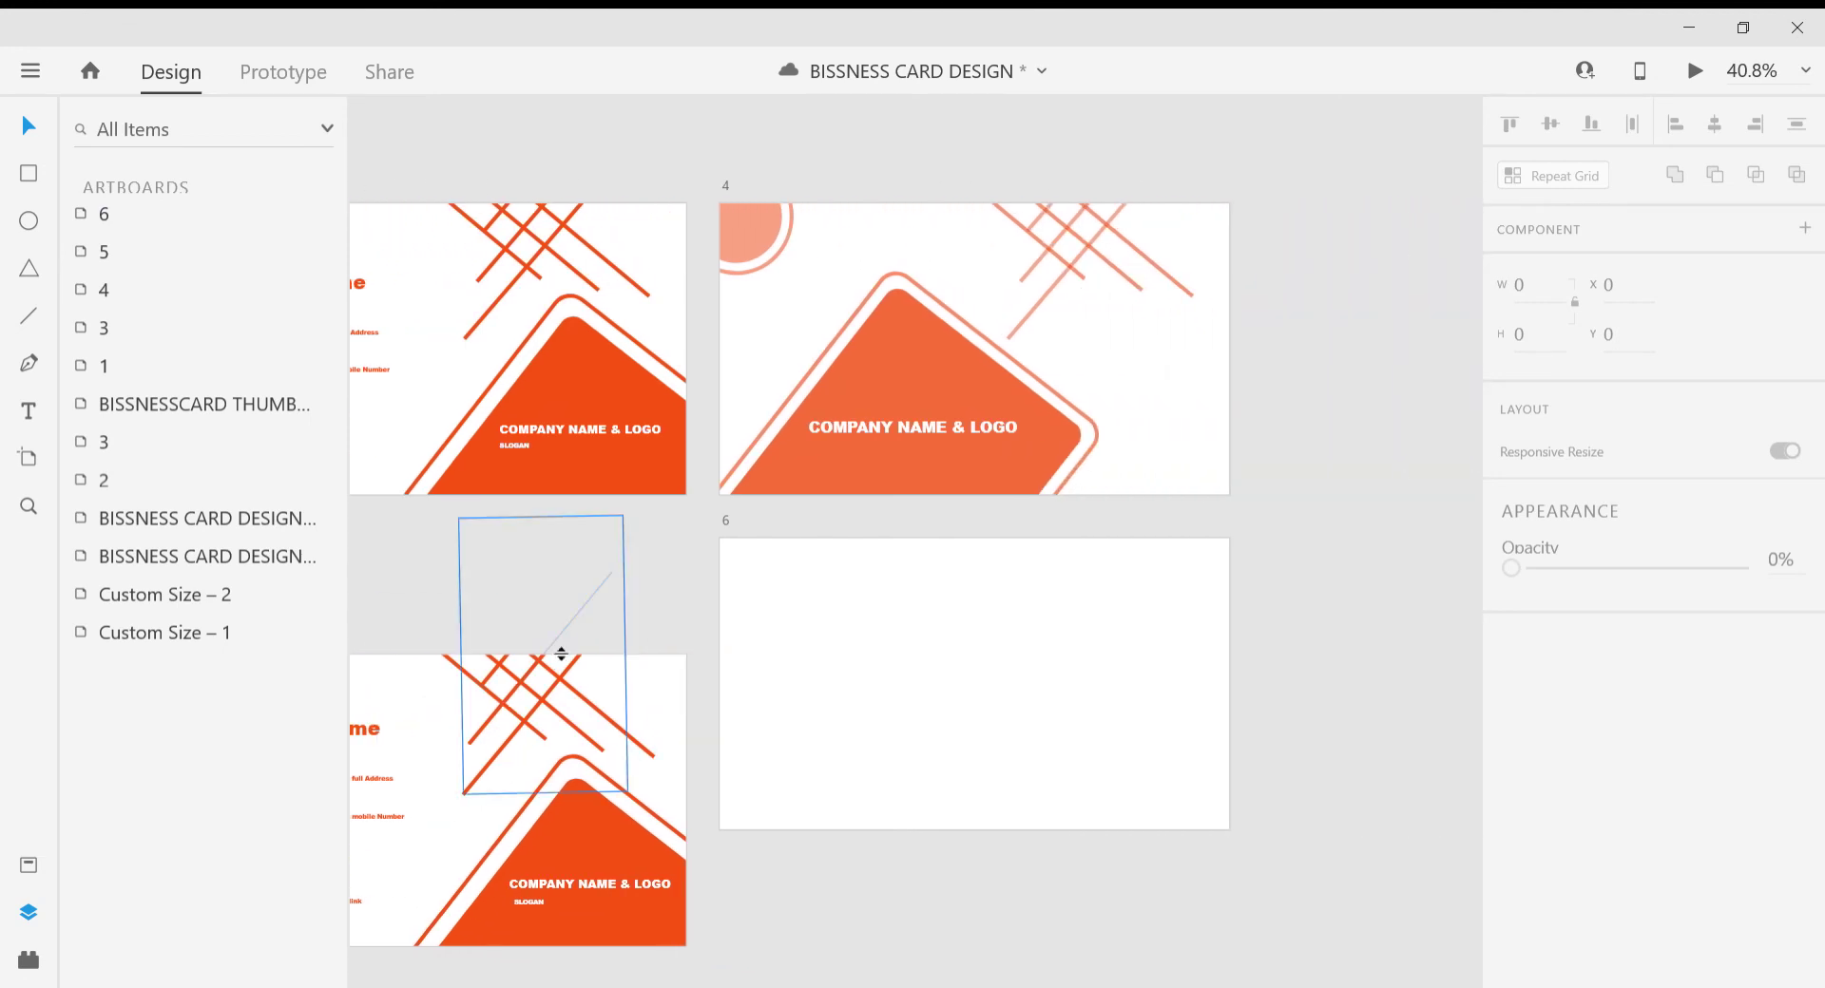
scroll(532, 617, "right", 2)
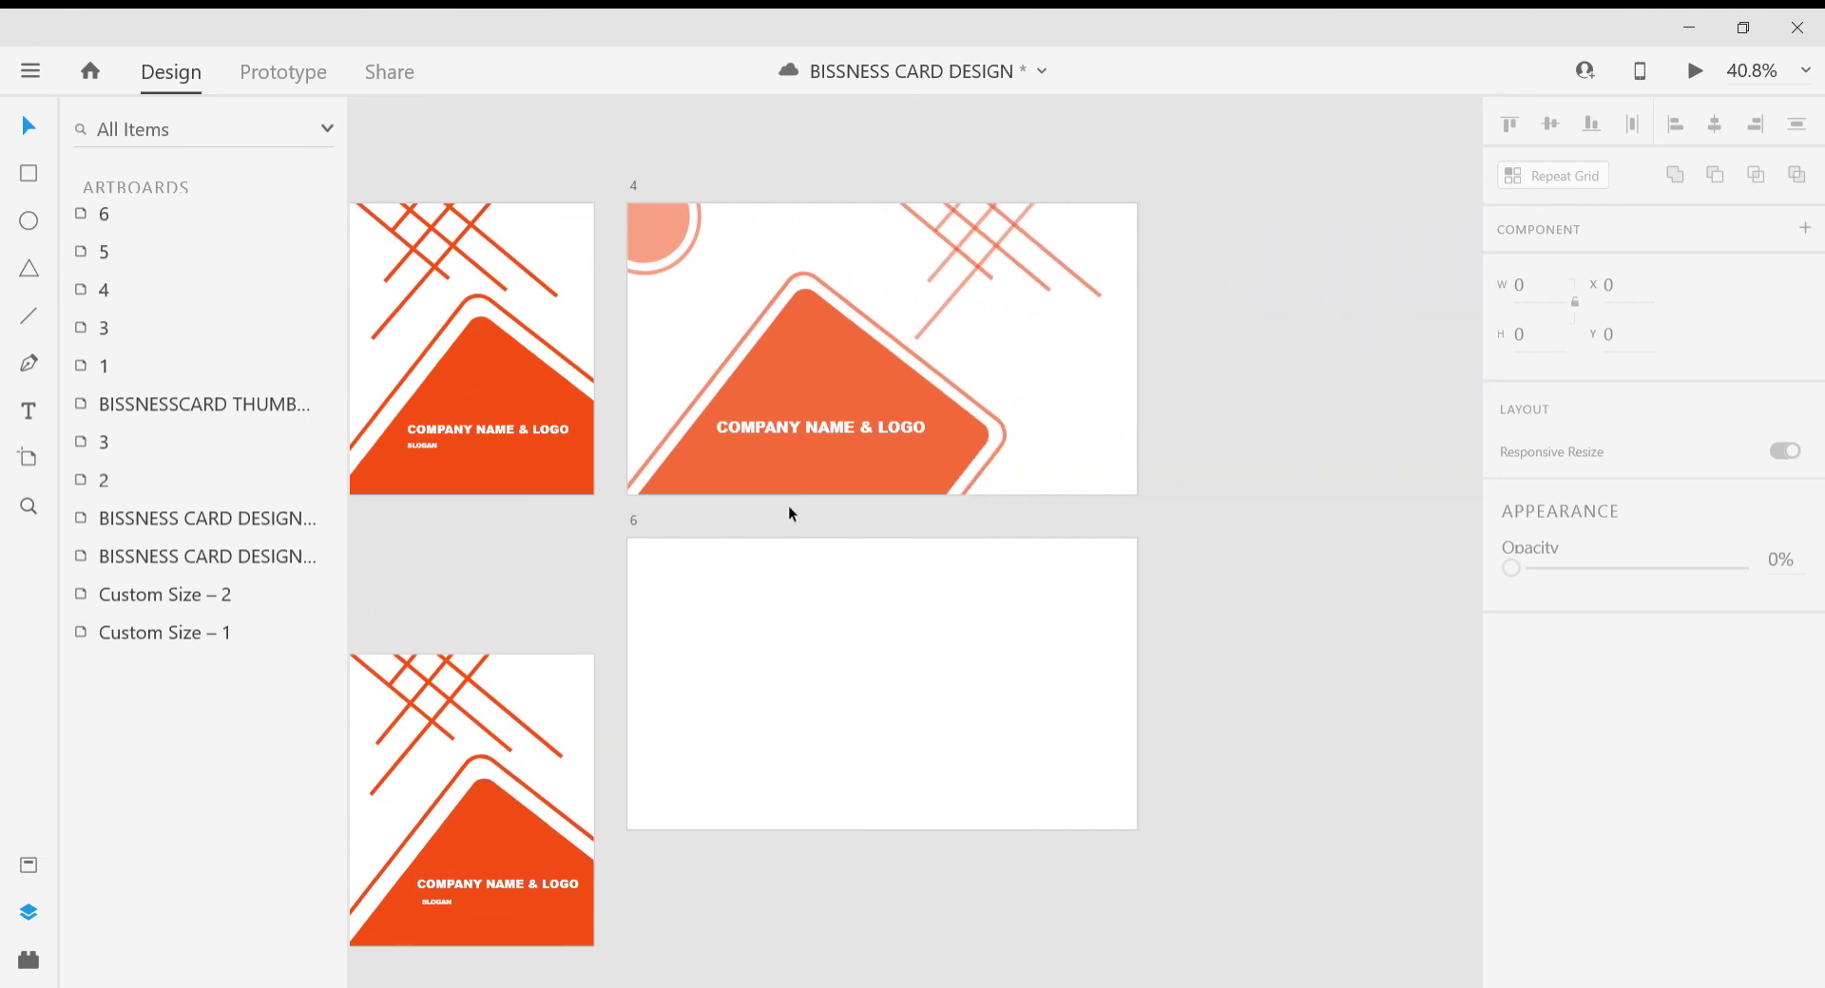
left_click(873, 610)
left_click(870, 614)
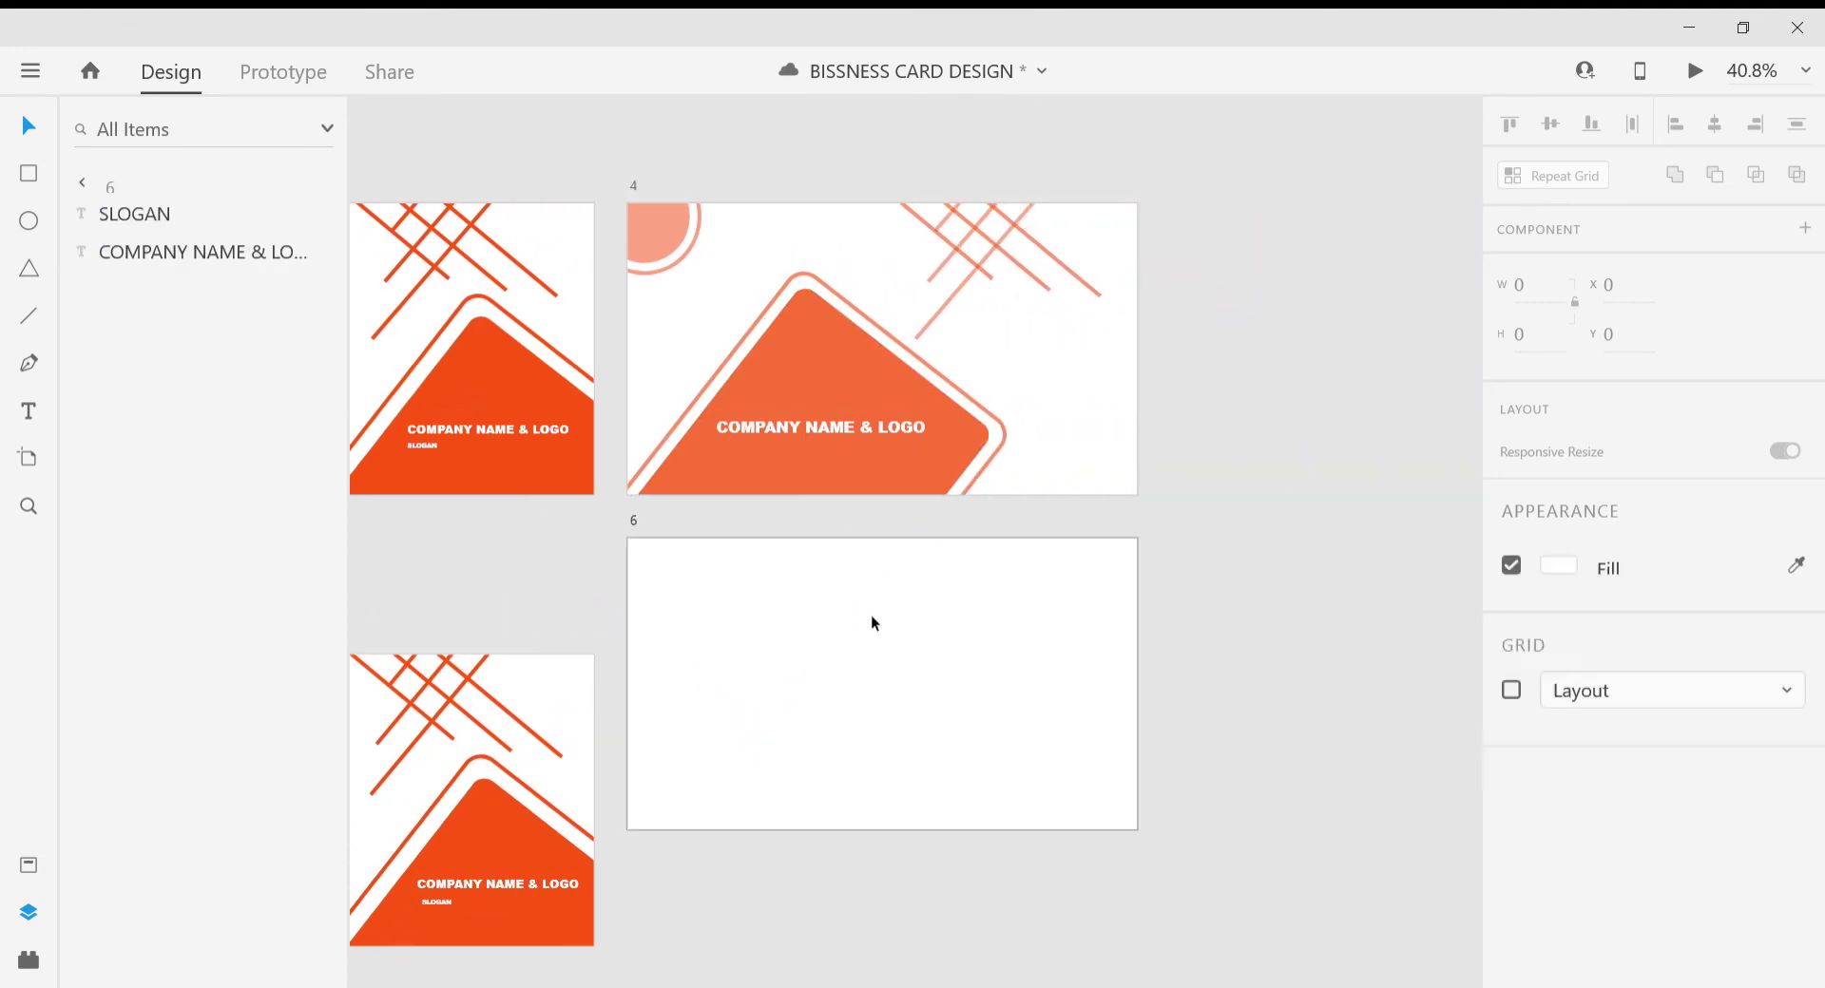
key("shift+Down")
key("shift+Down")
key("shift+Down")
key("shift+Down")
key("shift+Down")
key("shift+Down")
key("shift+Down")
key("shift+Down")
key("shift+Down")
key("shift+Down")
key("shift+Down")
key("shift+Down")
key("shift+Down")
key("shift+Down")
key("shift+Down")
key("shift+Down")
key("shift+Down")
key("shift+Down")
key("shift+Down")
key("shift+Down")
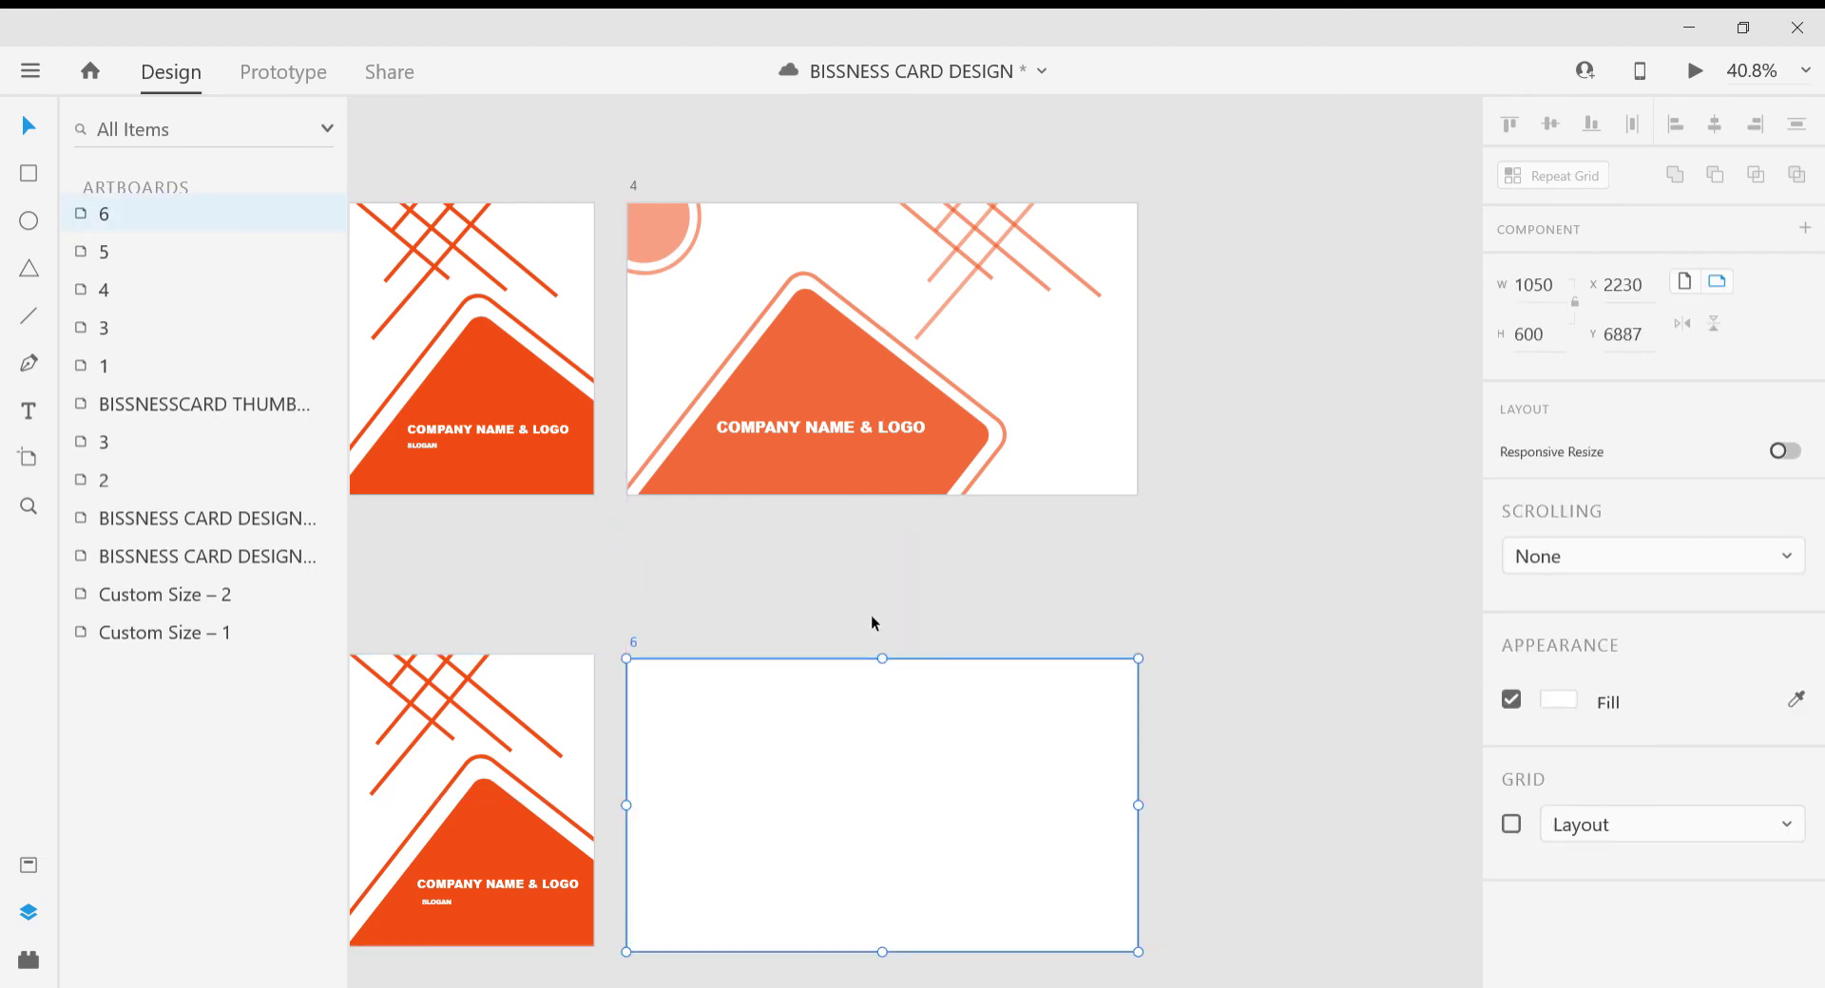
Duplicate the outlined rotated rectangle of artboard 4 and place the copy over the lower part of artboard 6.
left_click(705, 317)
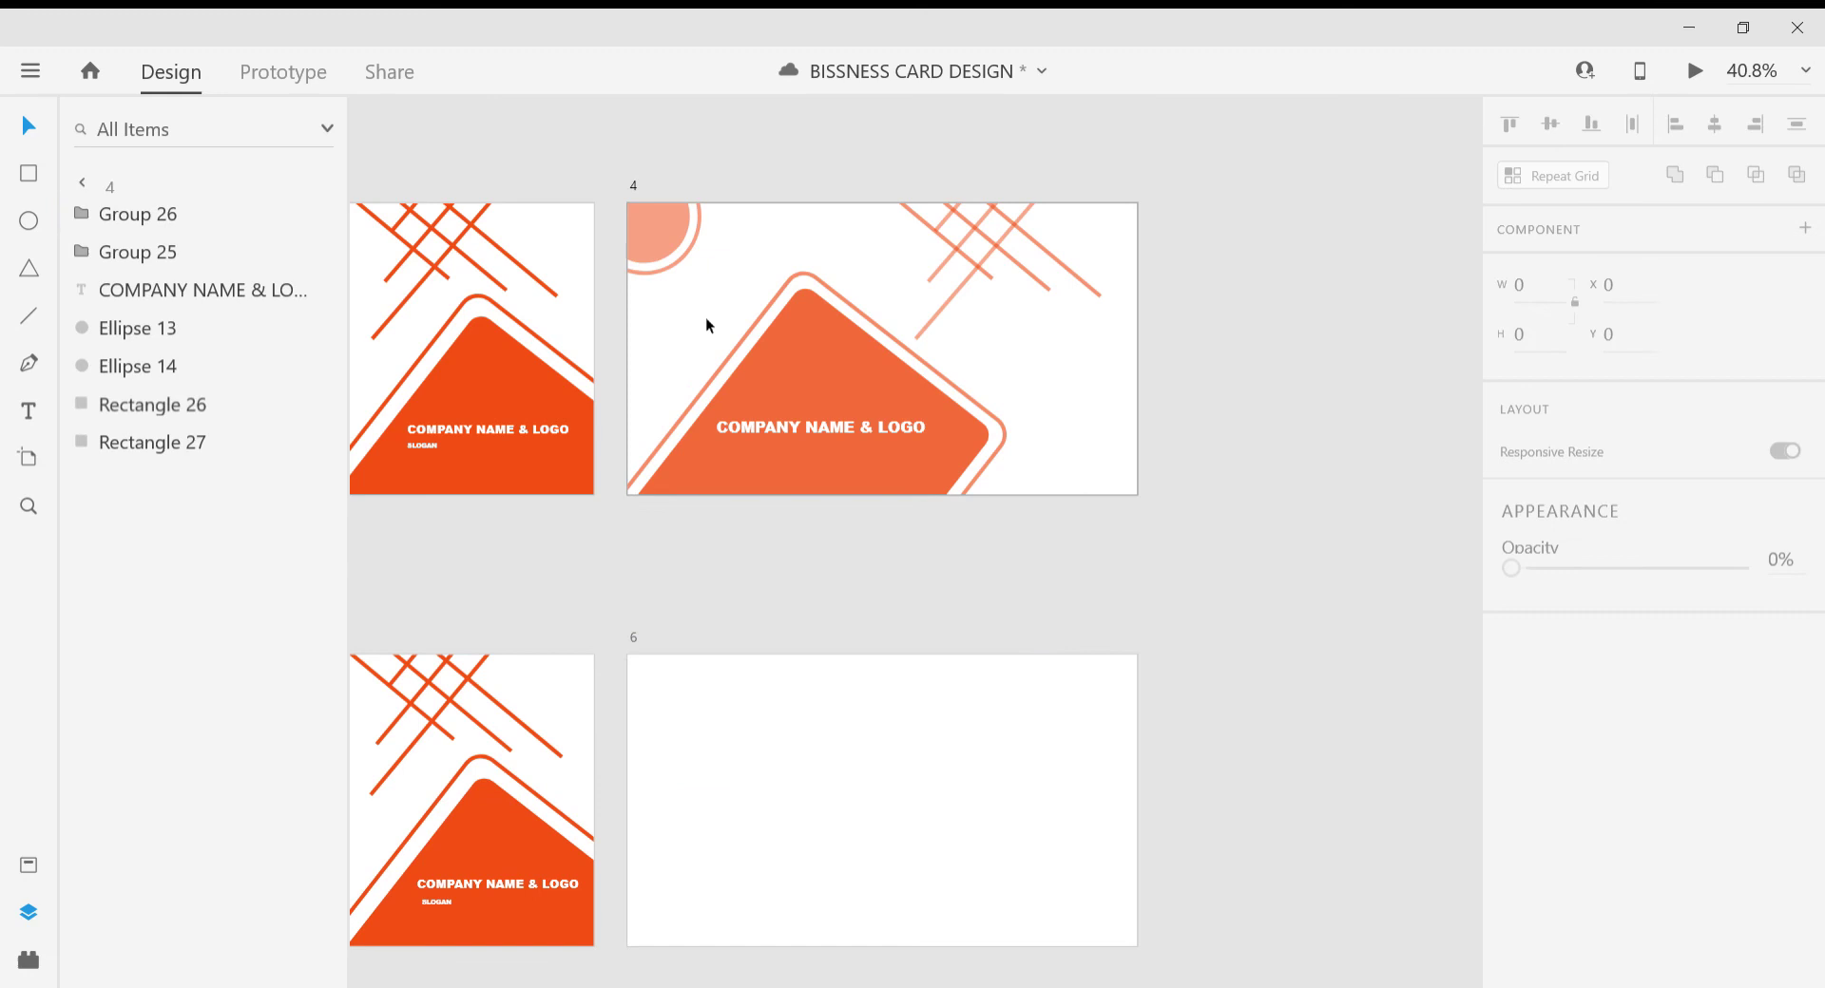
left_click(787, 388)
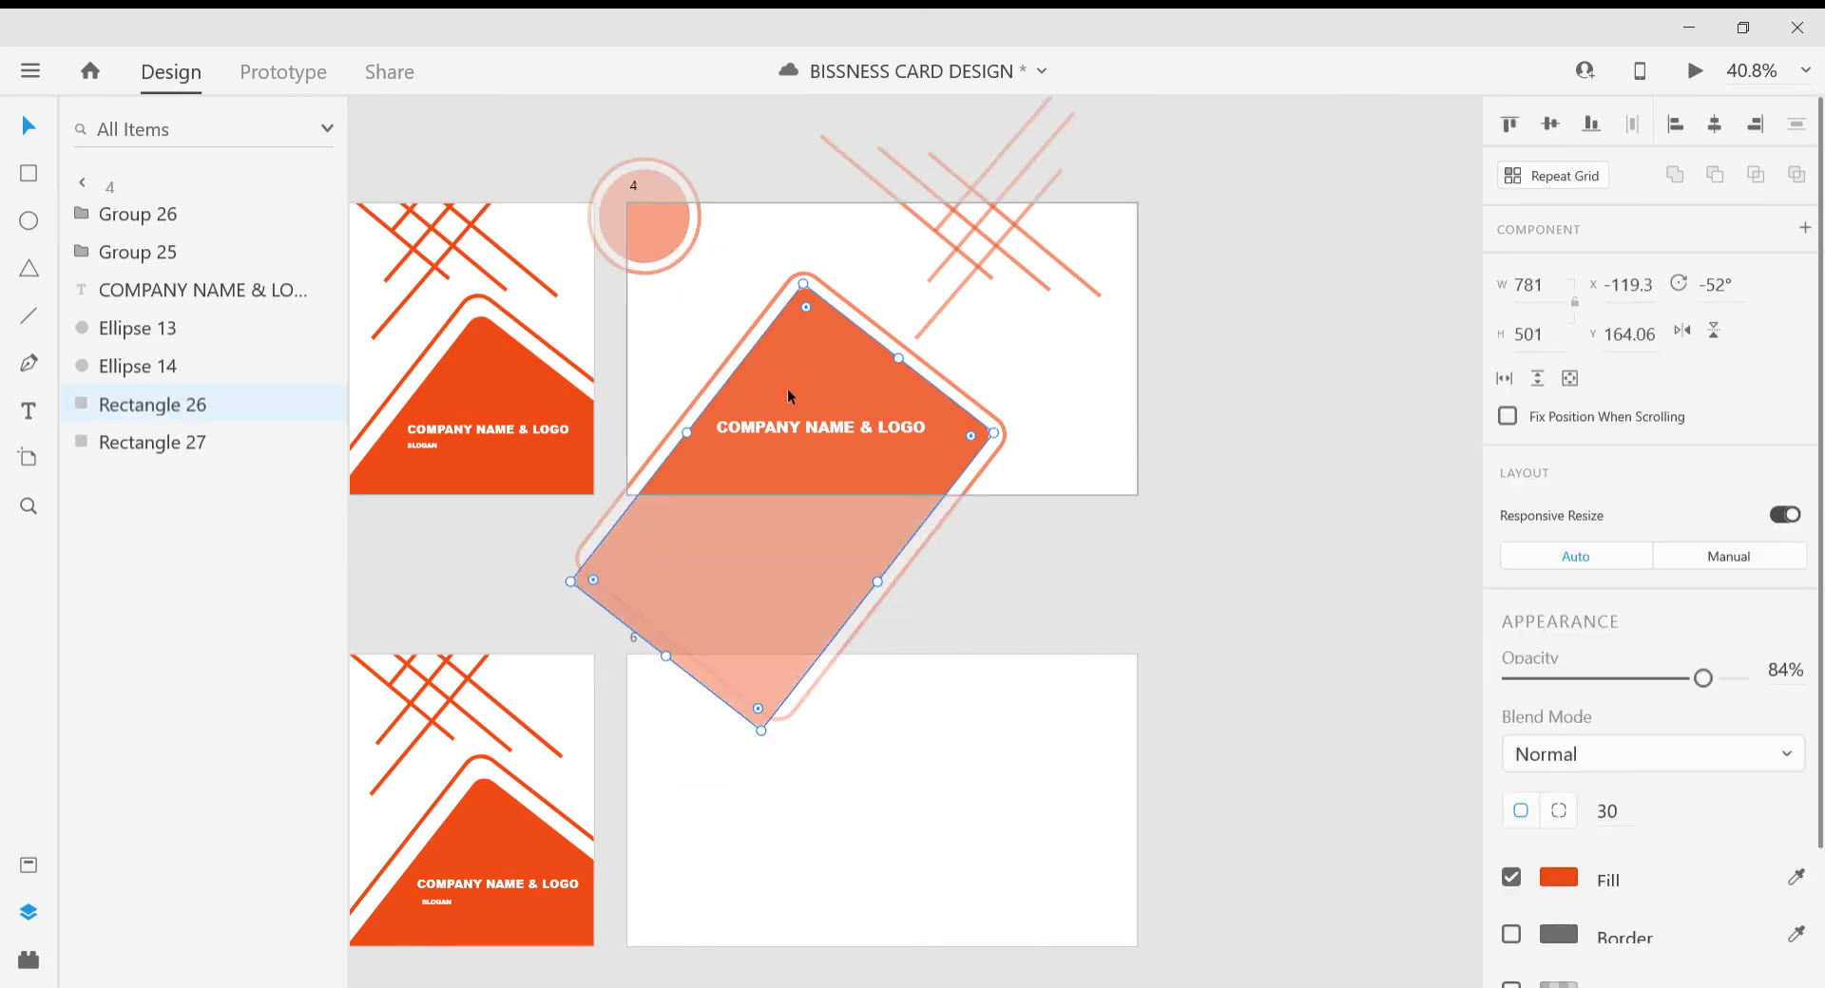
left_click(760, 329)
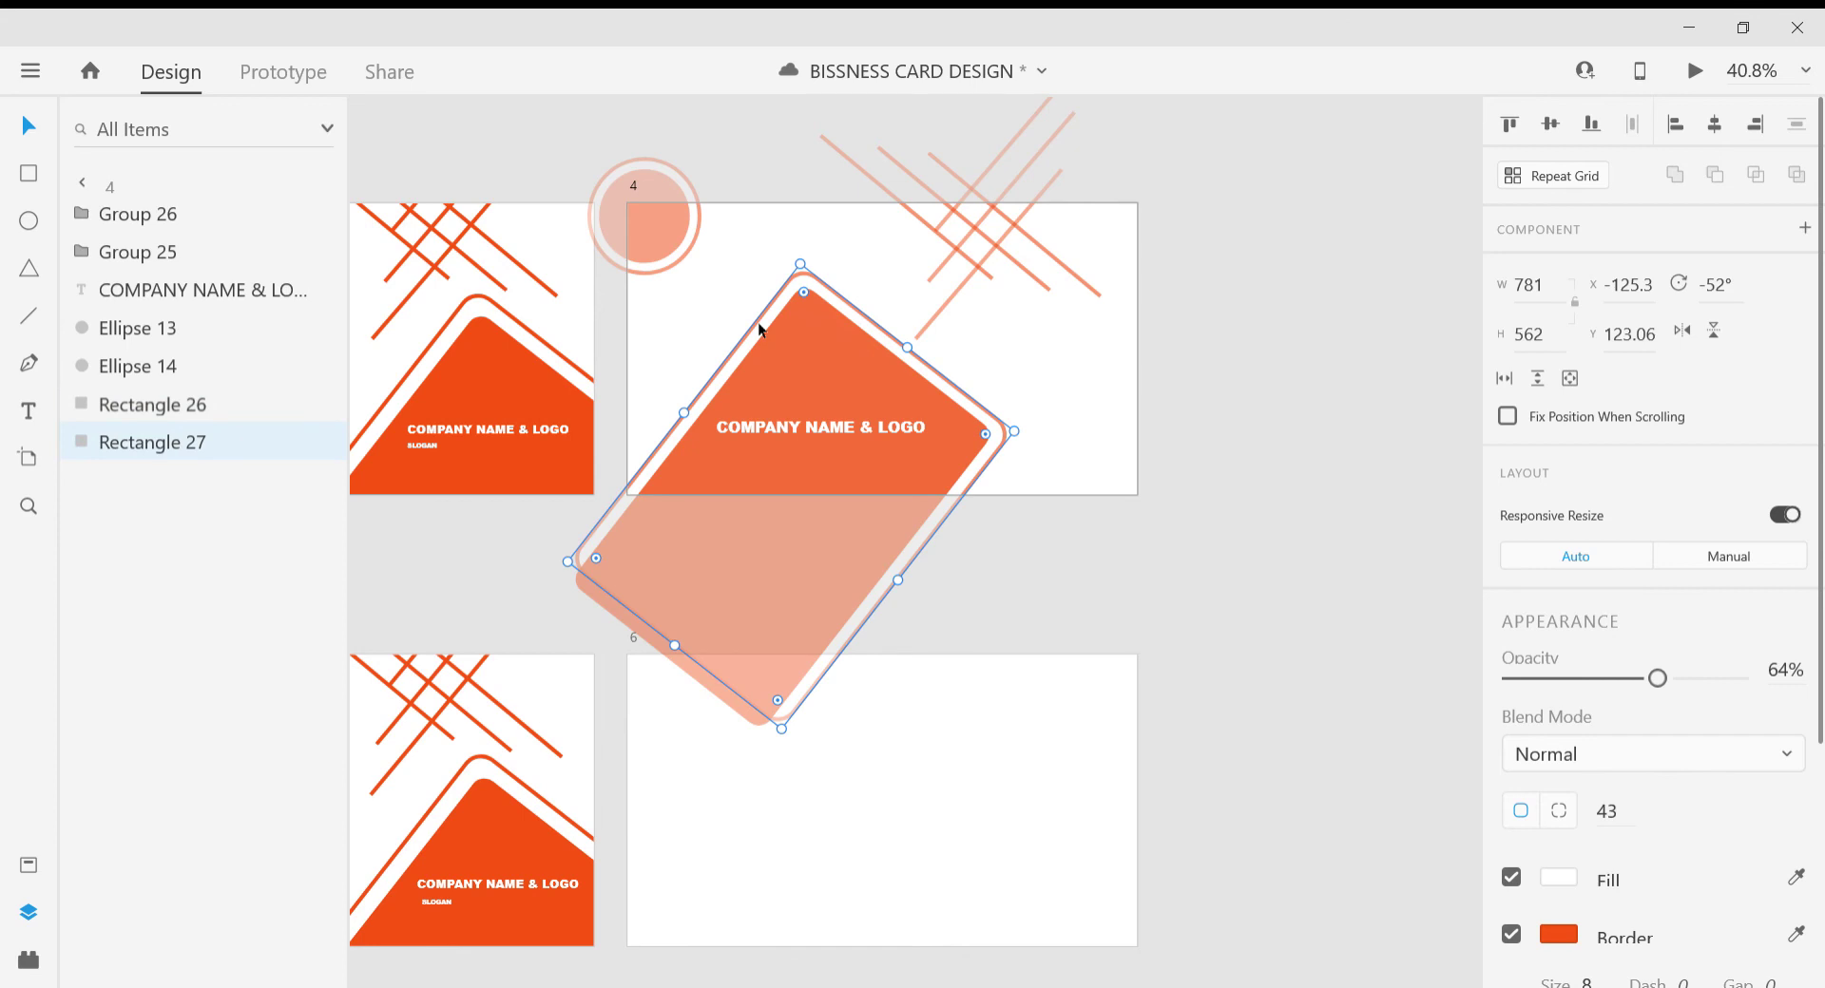
key("ctrl+v")
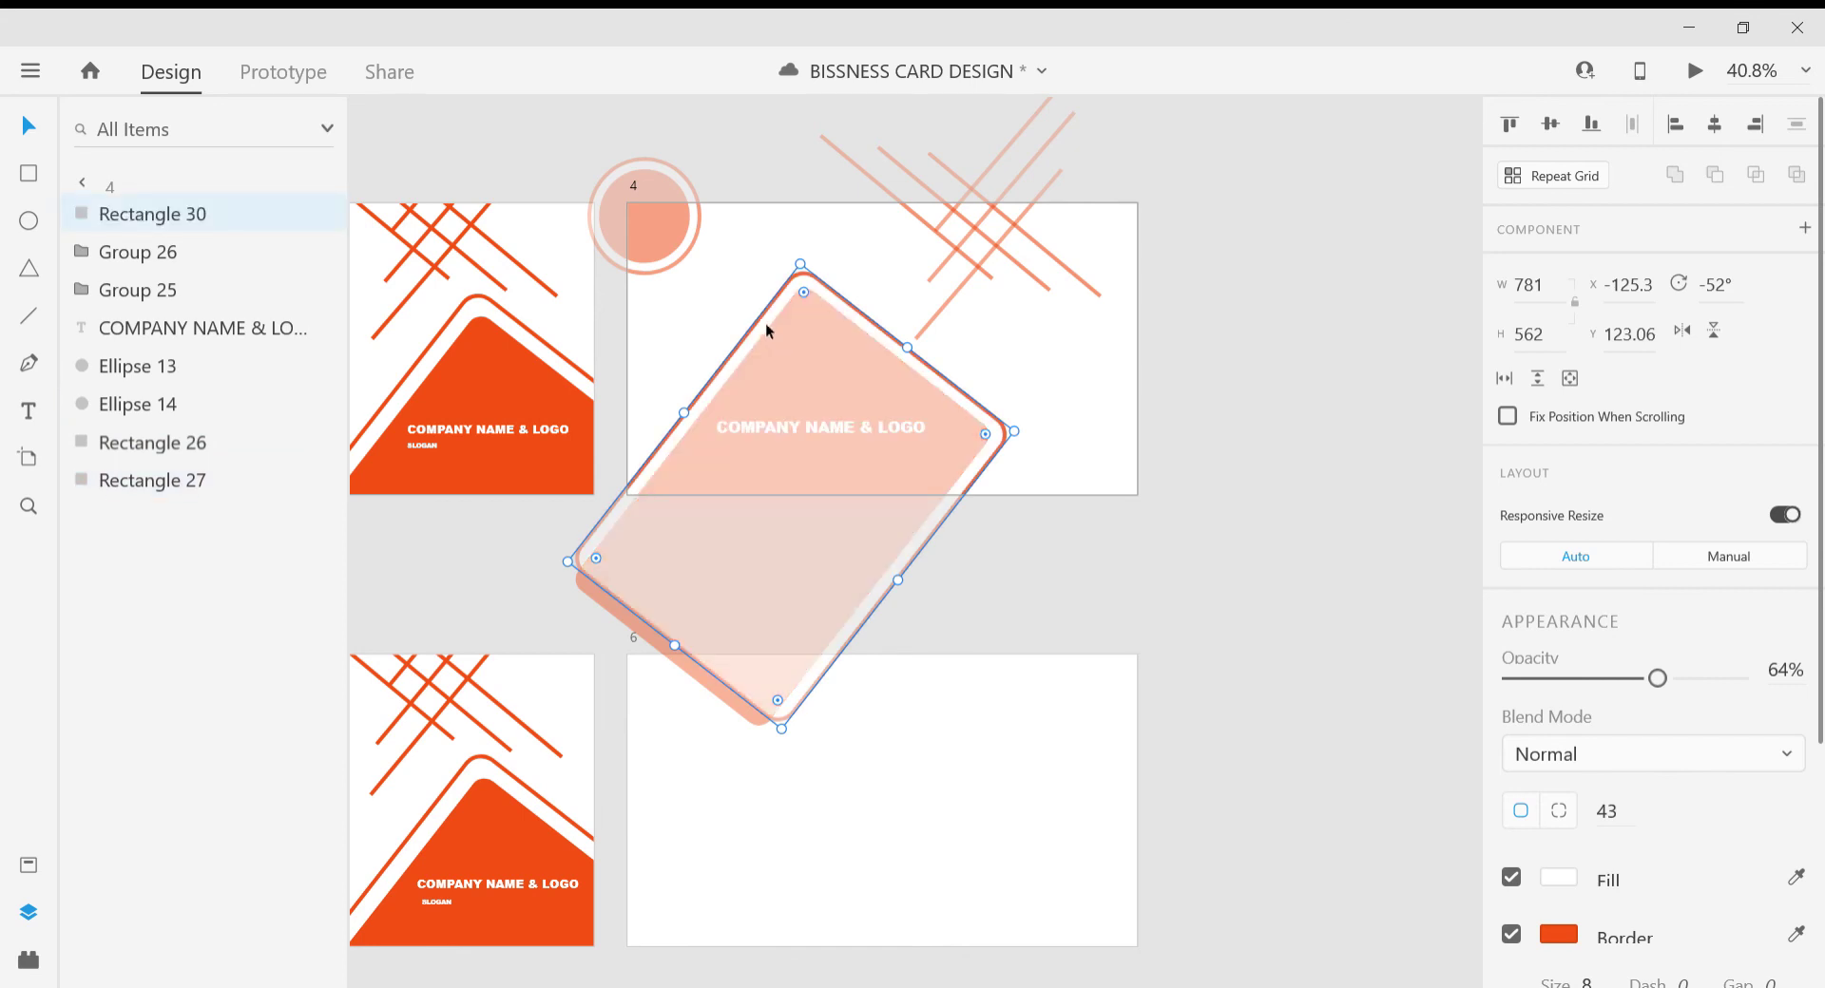
left_click_drag(766, 315, 737, 791)
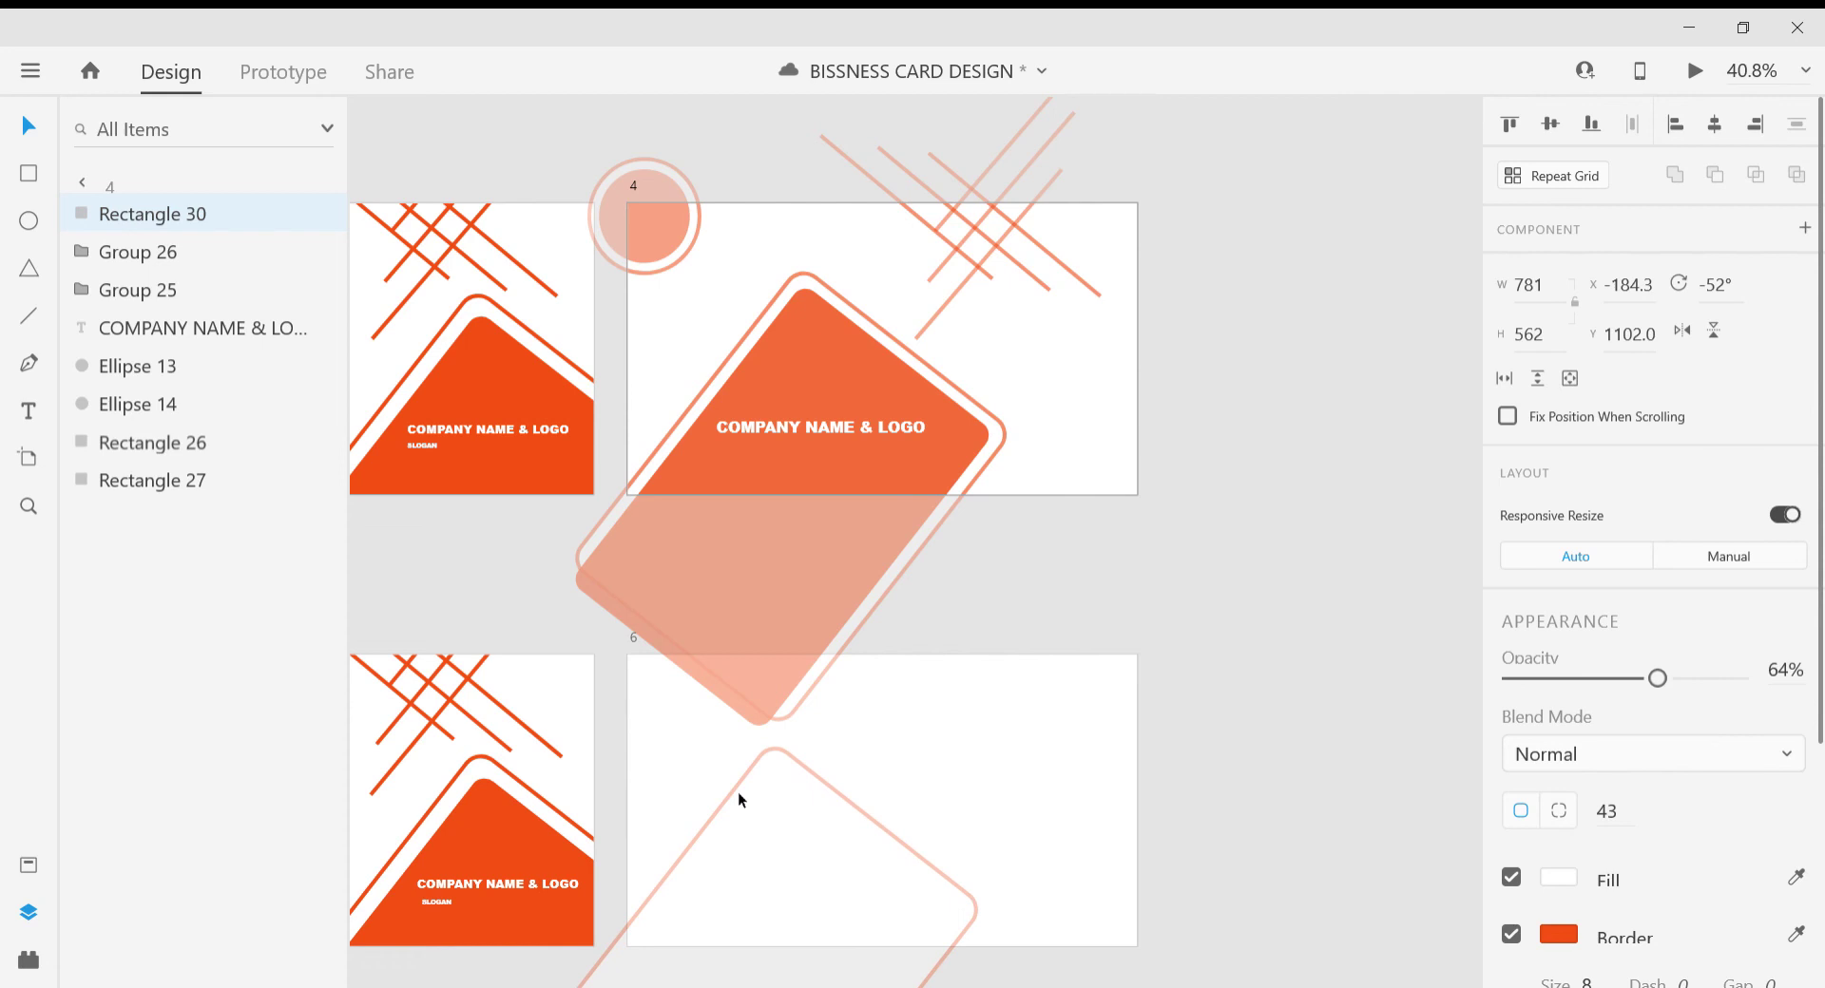
left_click_drag(737, 791, 739, 790)
Duplicate the solid orange rectangle of artboard 4 and place the copy inside the outline on artboard 6, at X -174.3, Y 212.06.
left_click(757, 485)
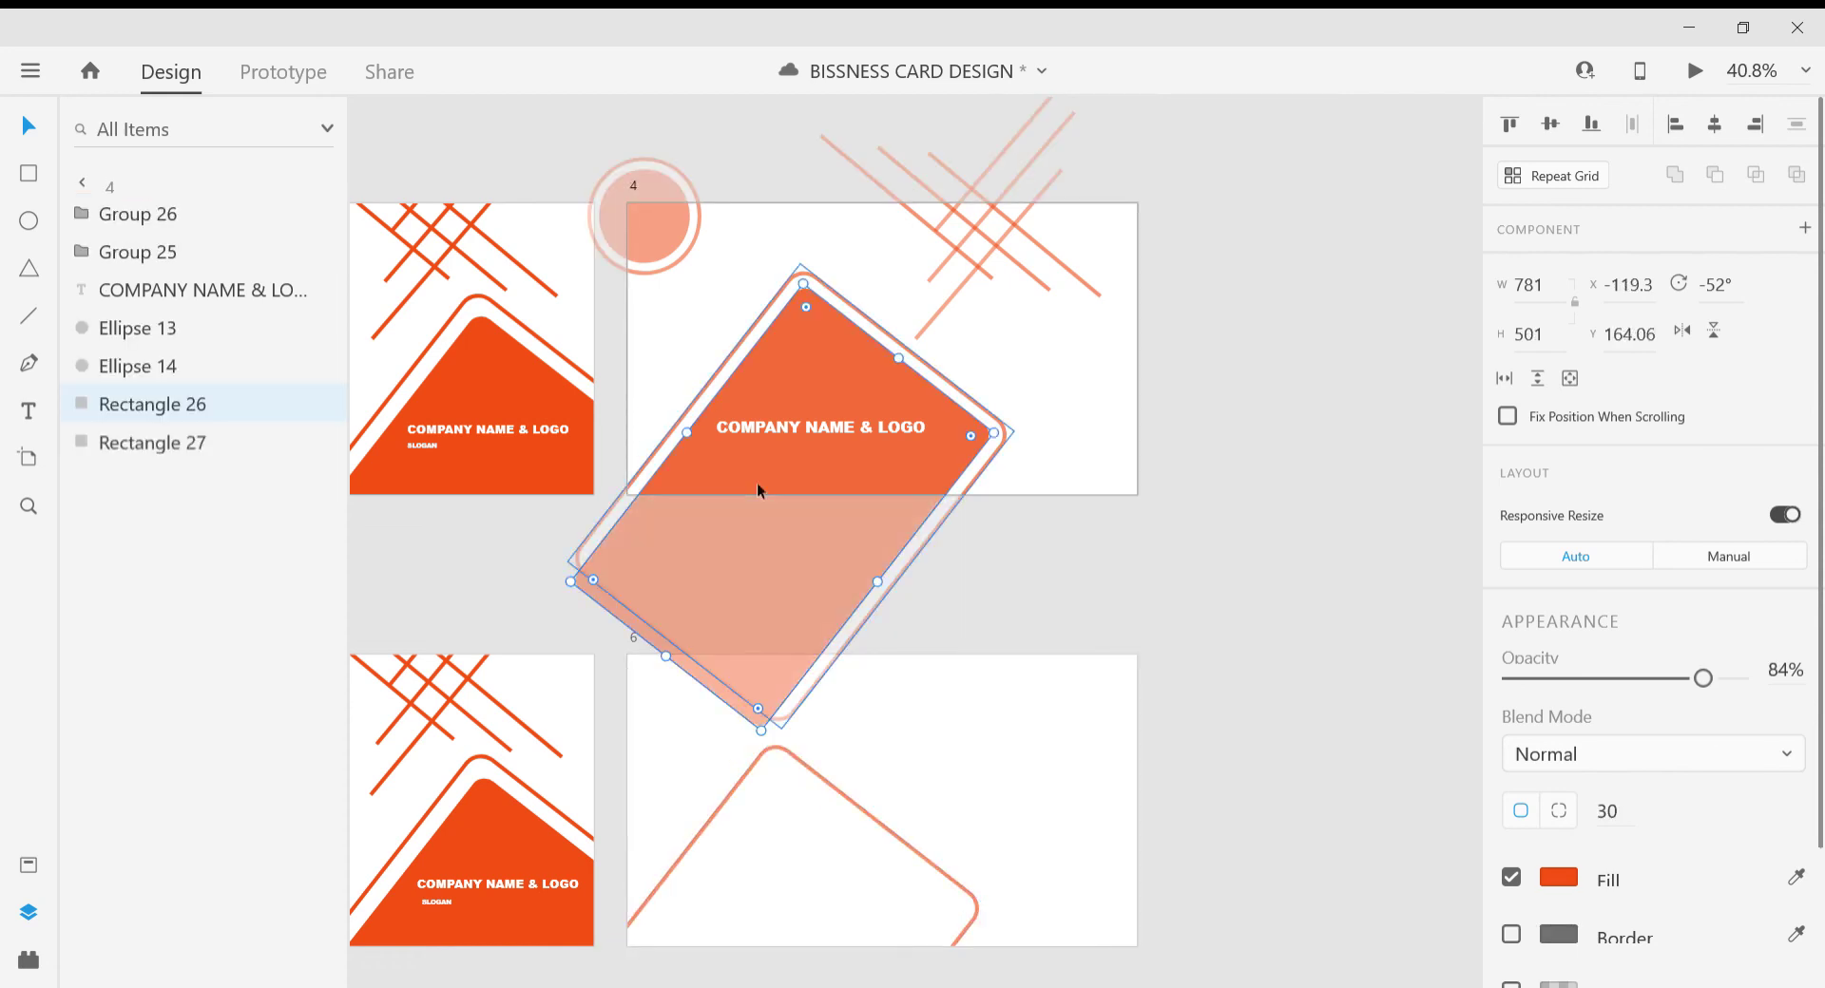
key("ctrl+c")
key("ctrl+v")
left_click_drag(754, 483, 731, 966)
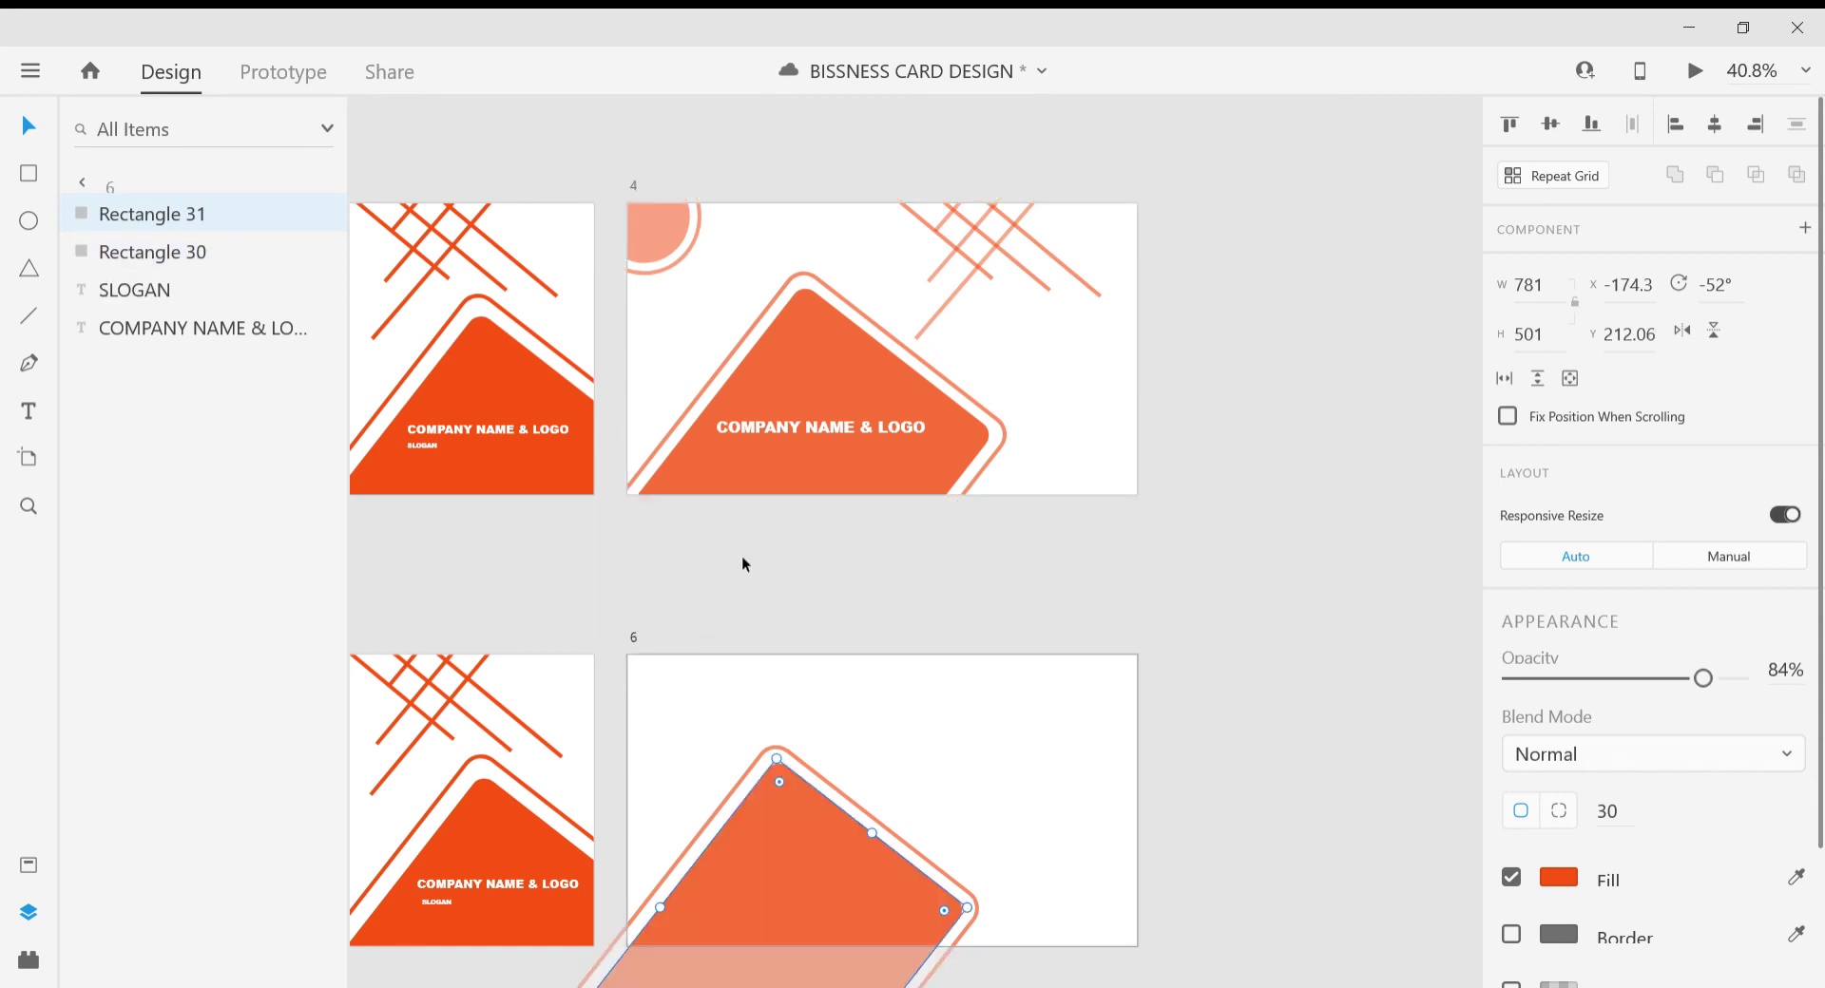
Duplicate the COMPANY NAME & LOGO text of artboard 4 and place the copy on the solid orange shape of artboard 6.
left_click(779, 431)
key("ctrl+d")
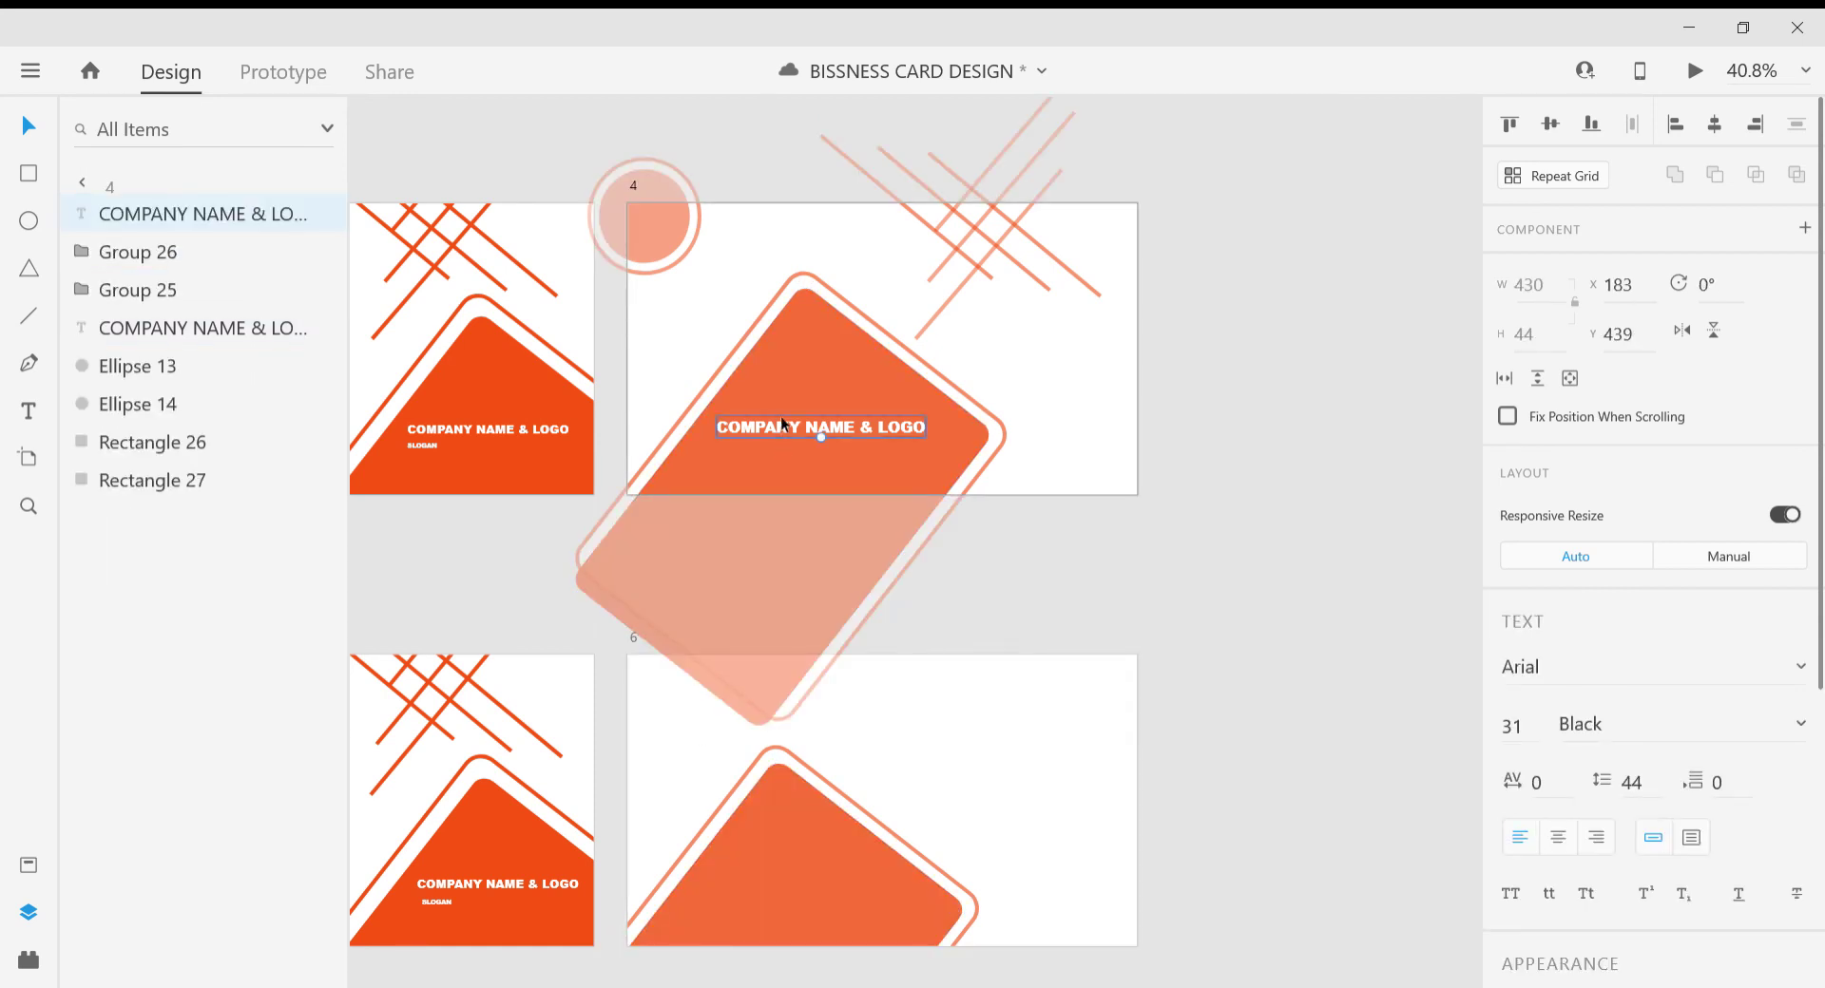
left_click_drag(779, 427, 763, 895)
Duplicate the solid and outlined corner circles of artboard 4 and move the copies to the upper corner of artboard 6, at X -83, Y -100.
left_click(654, 242)
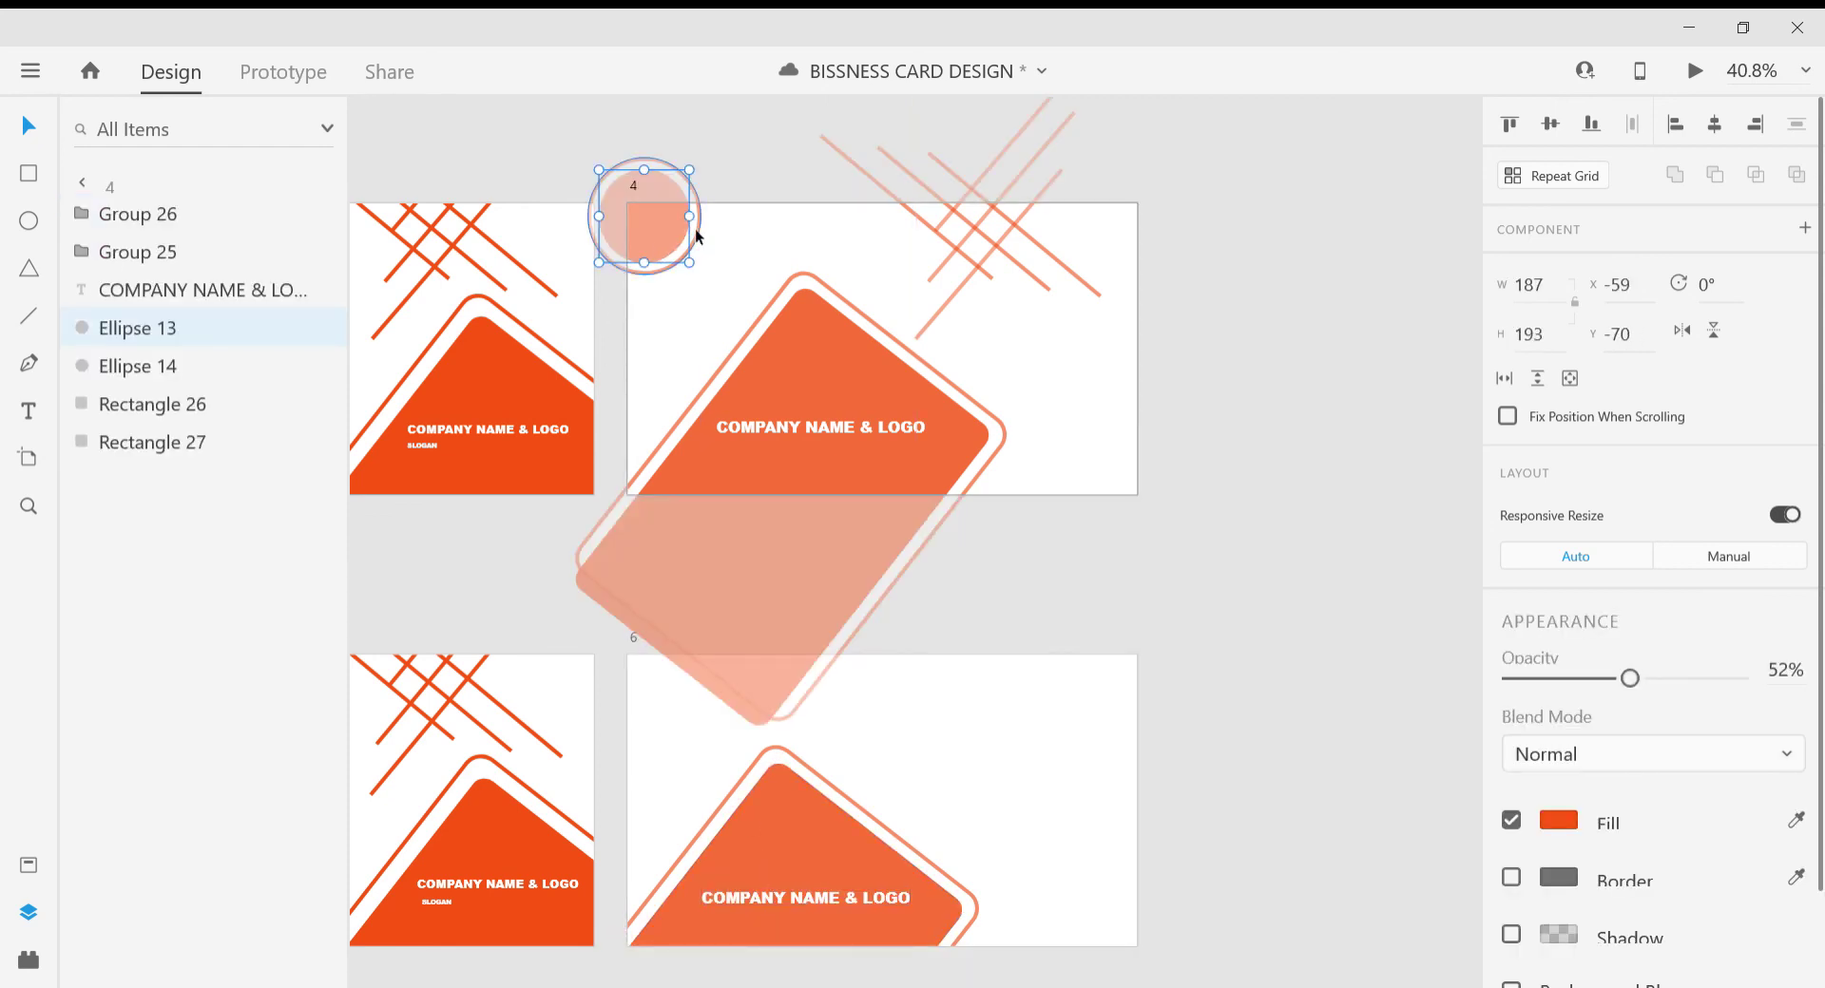
left_click(700, 235, "shift")
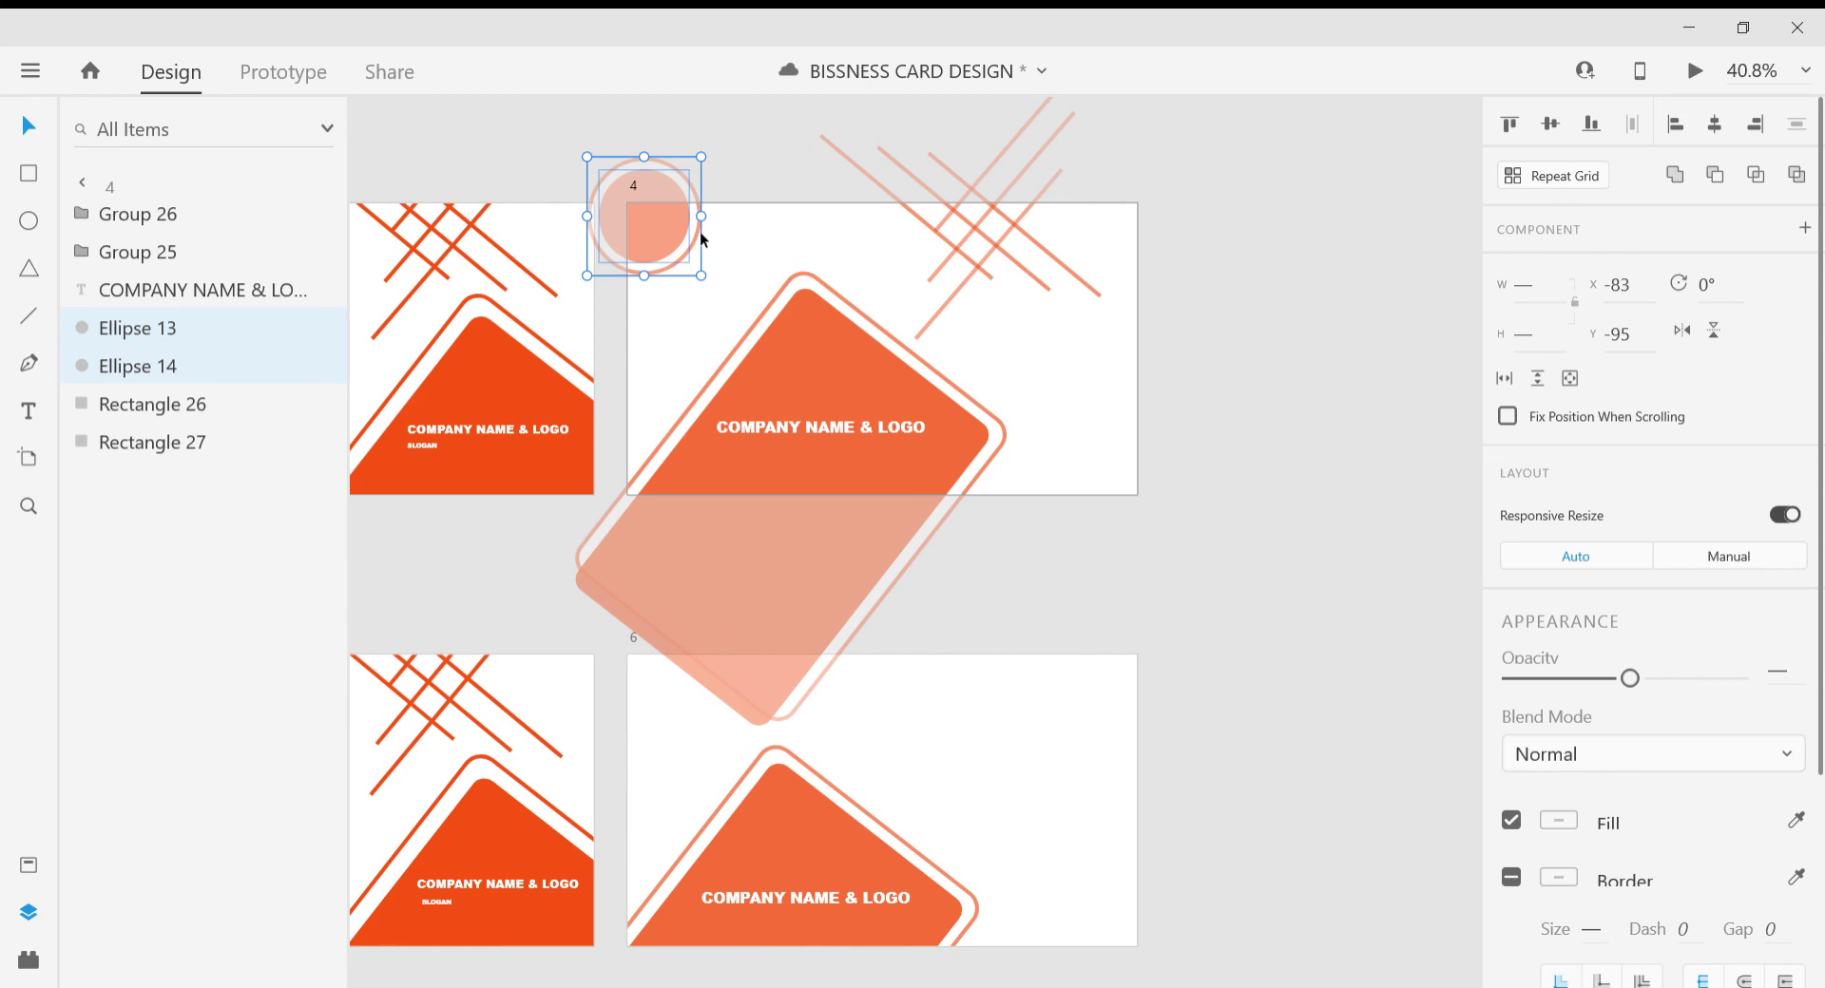
key("ctrl+d")
left_click_drag(662, 227, 663, 669)
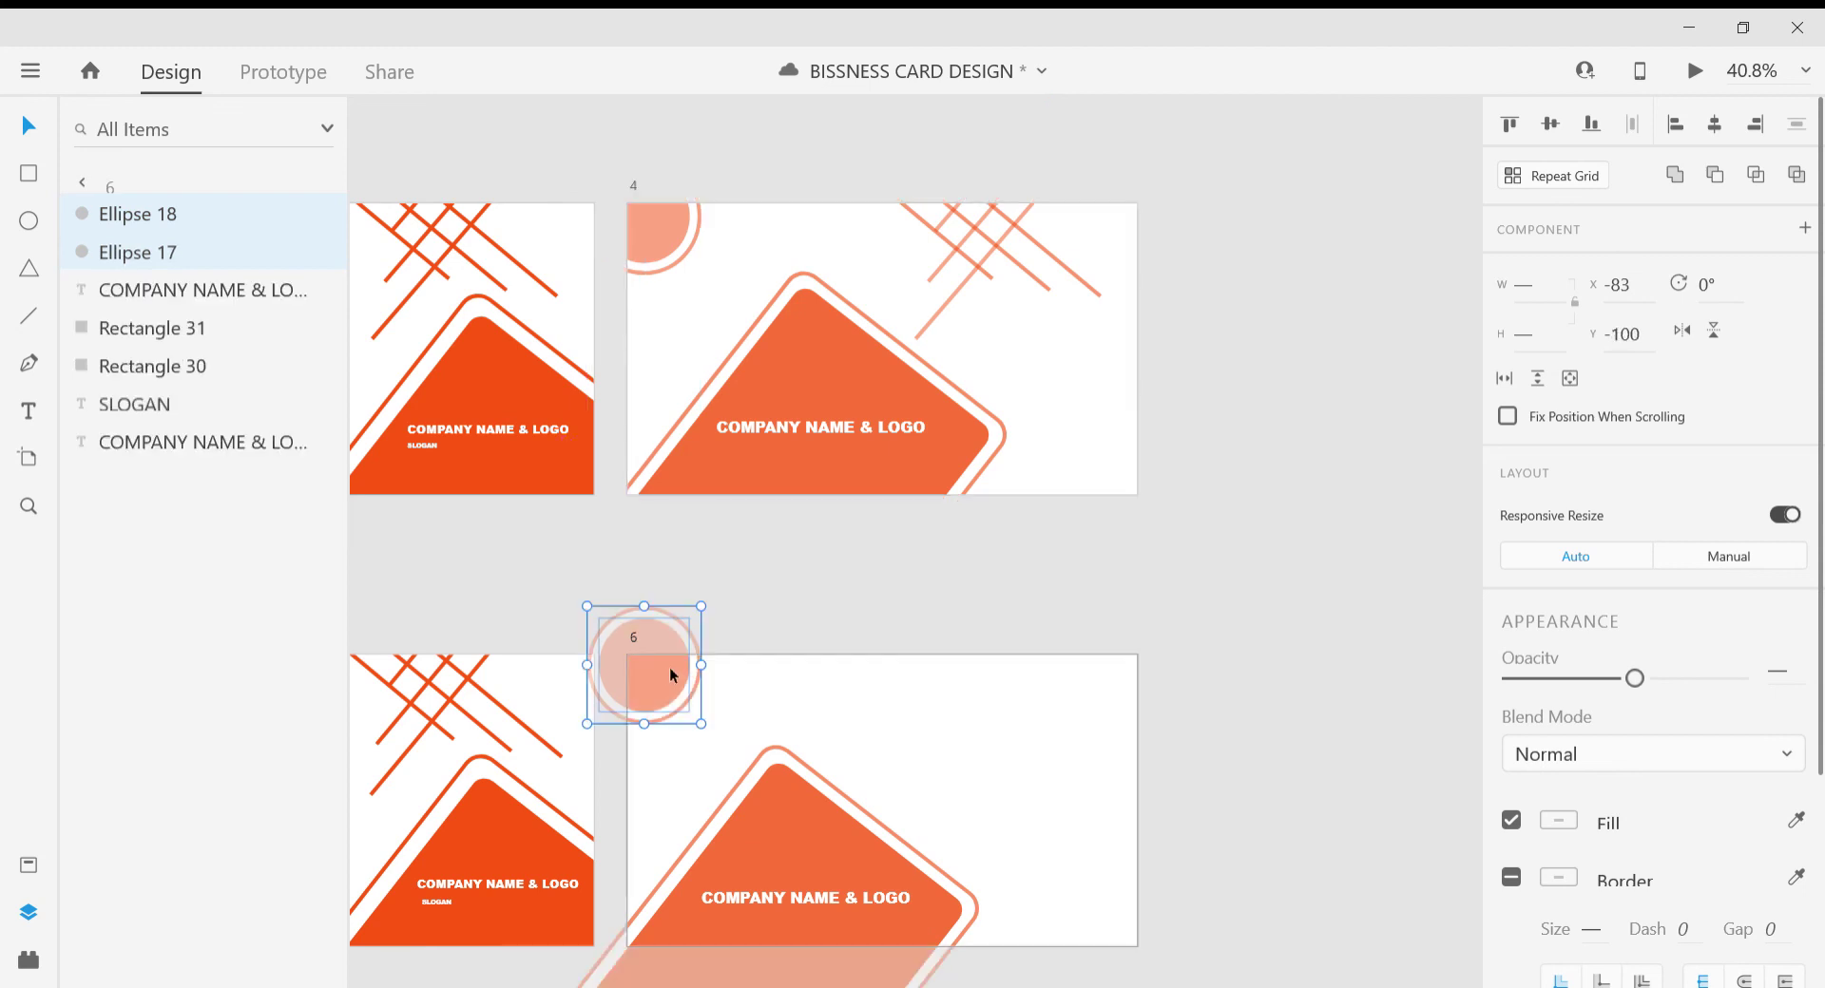
left_click(869, 575)
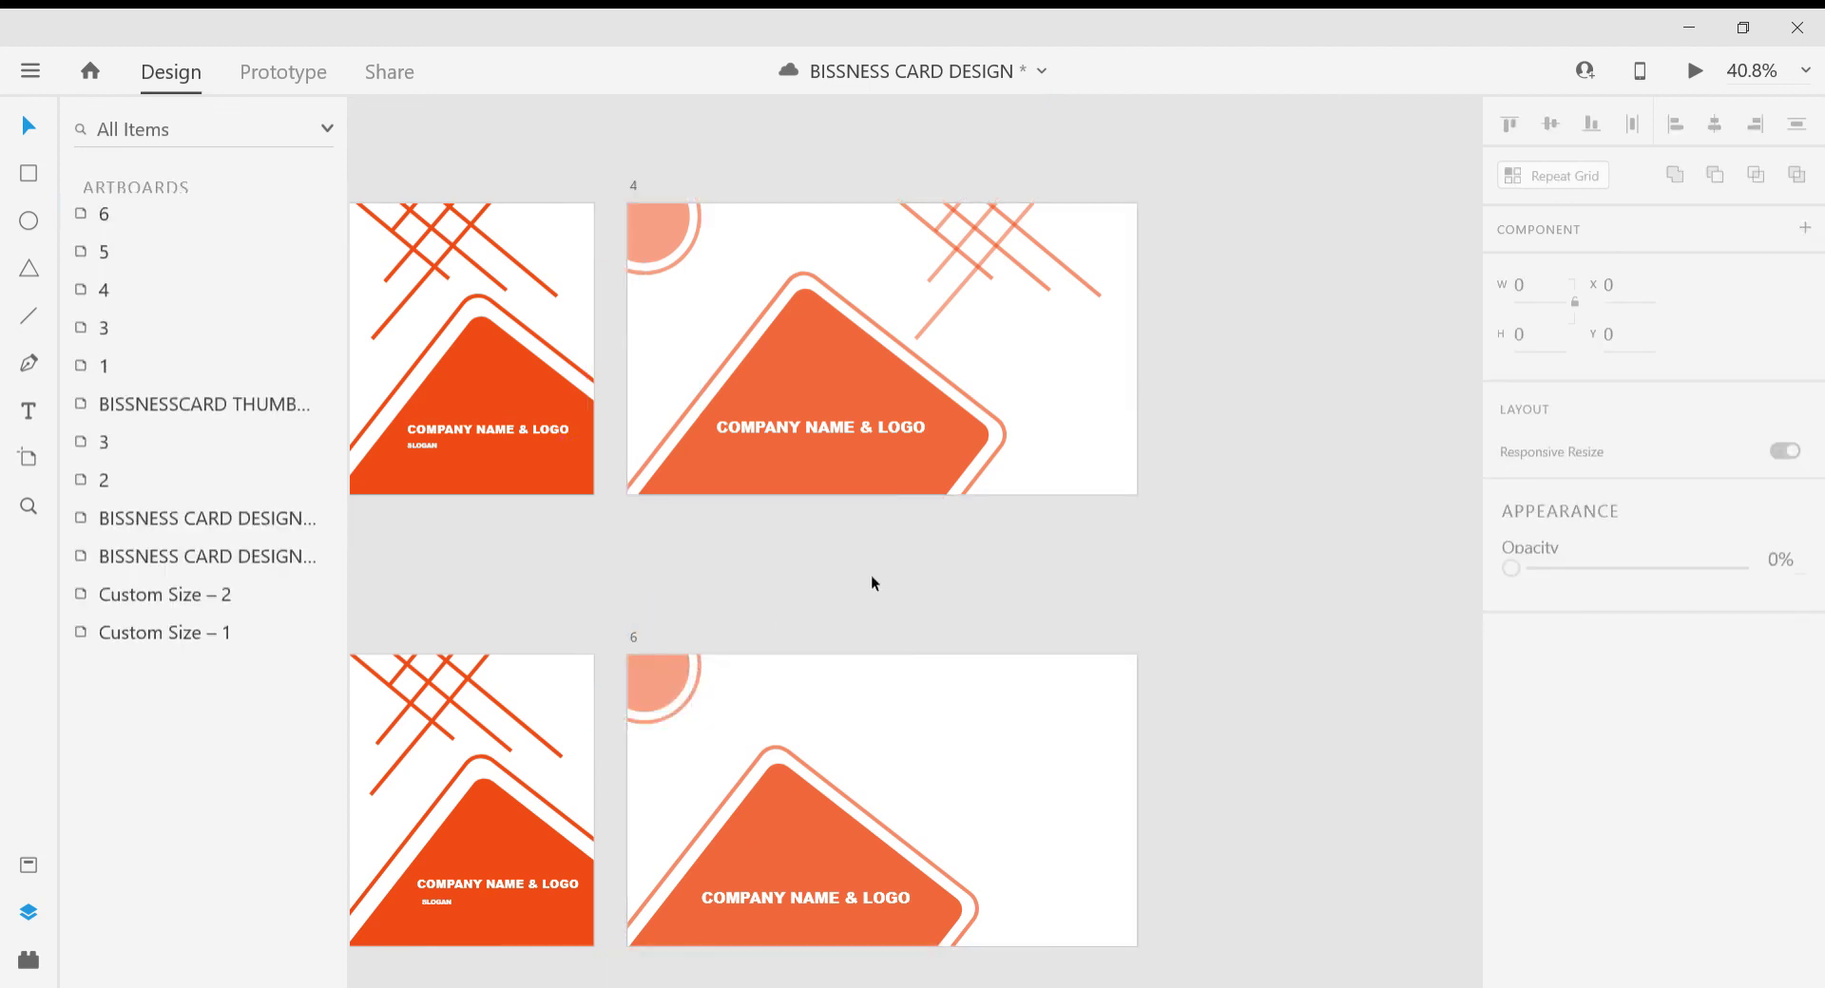
Duplicate both crossing line groups of artboard 4 and place the copies at the upper edge of artboard 6, at X 375.57, Y -287.5.
left_click(982, 271)
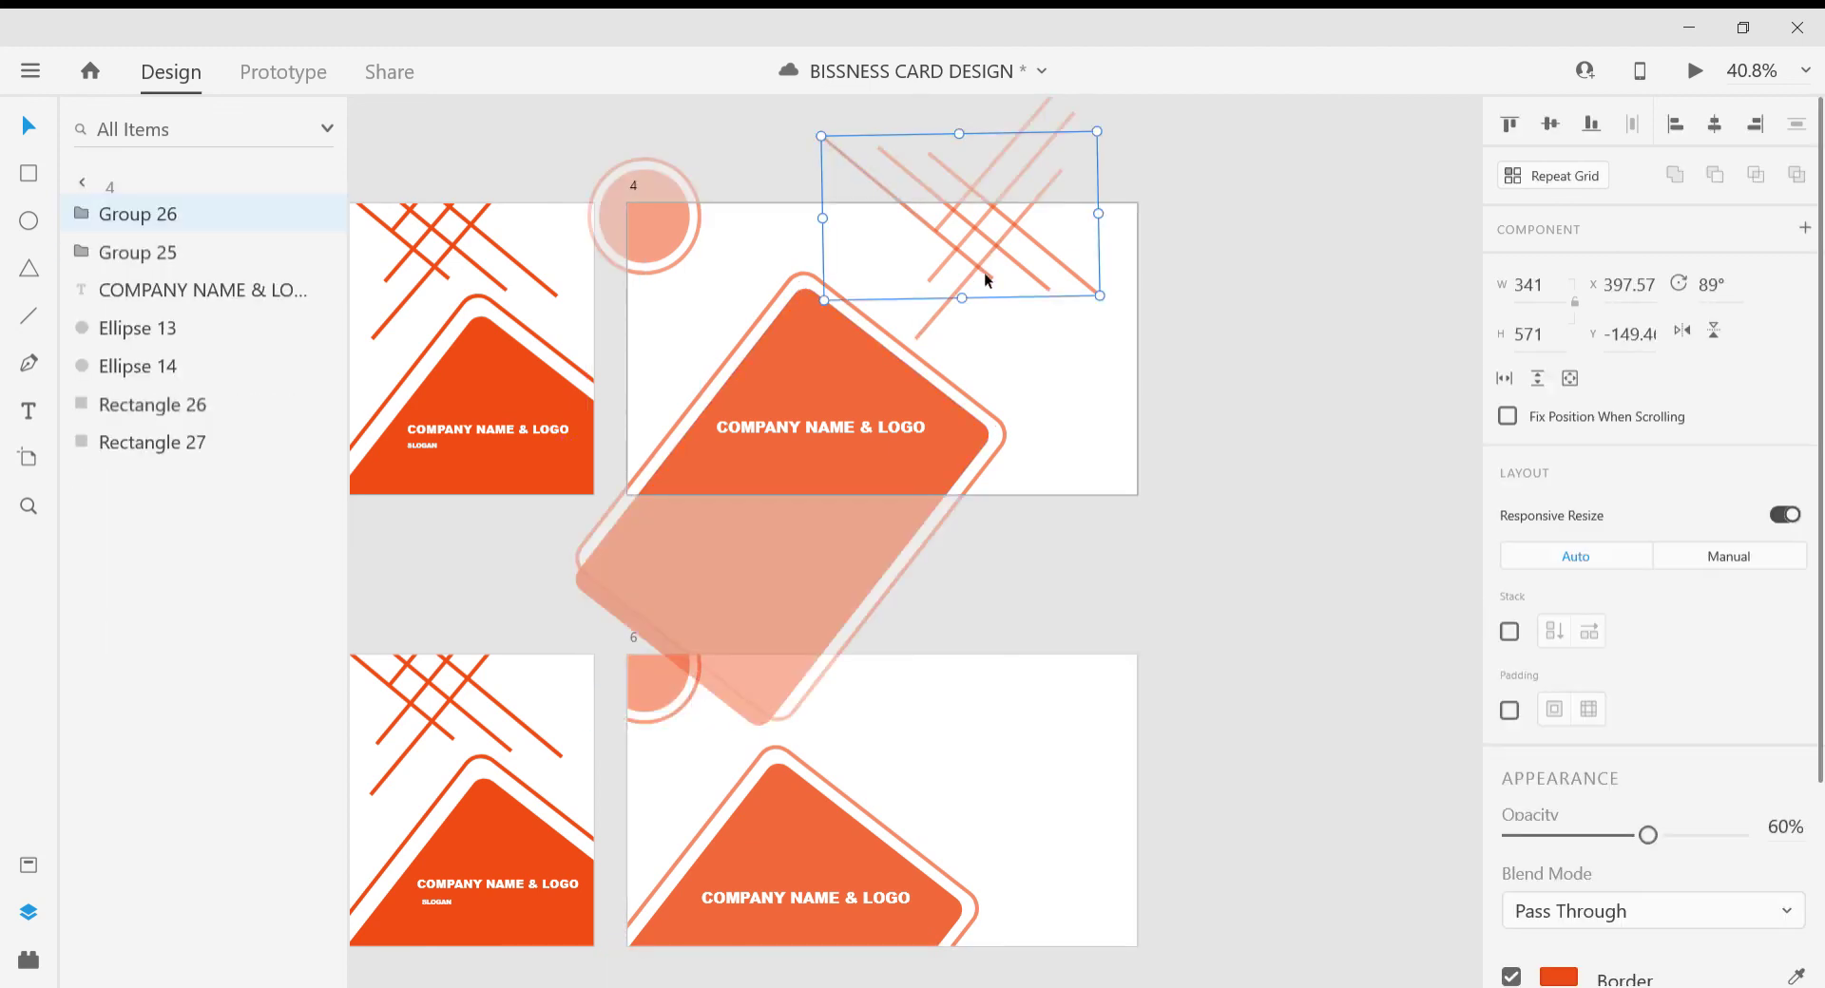
left_click(935, 325, "shift")
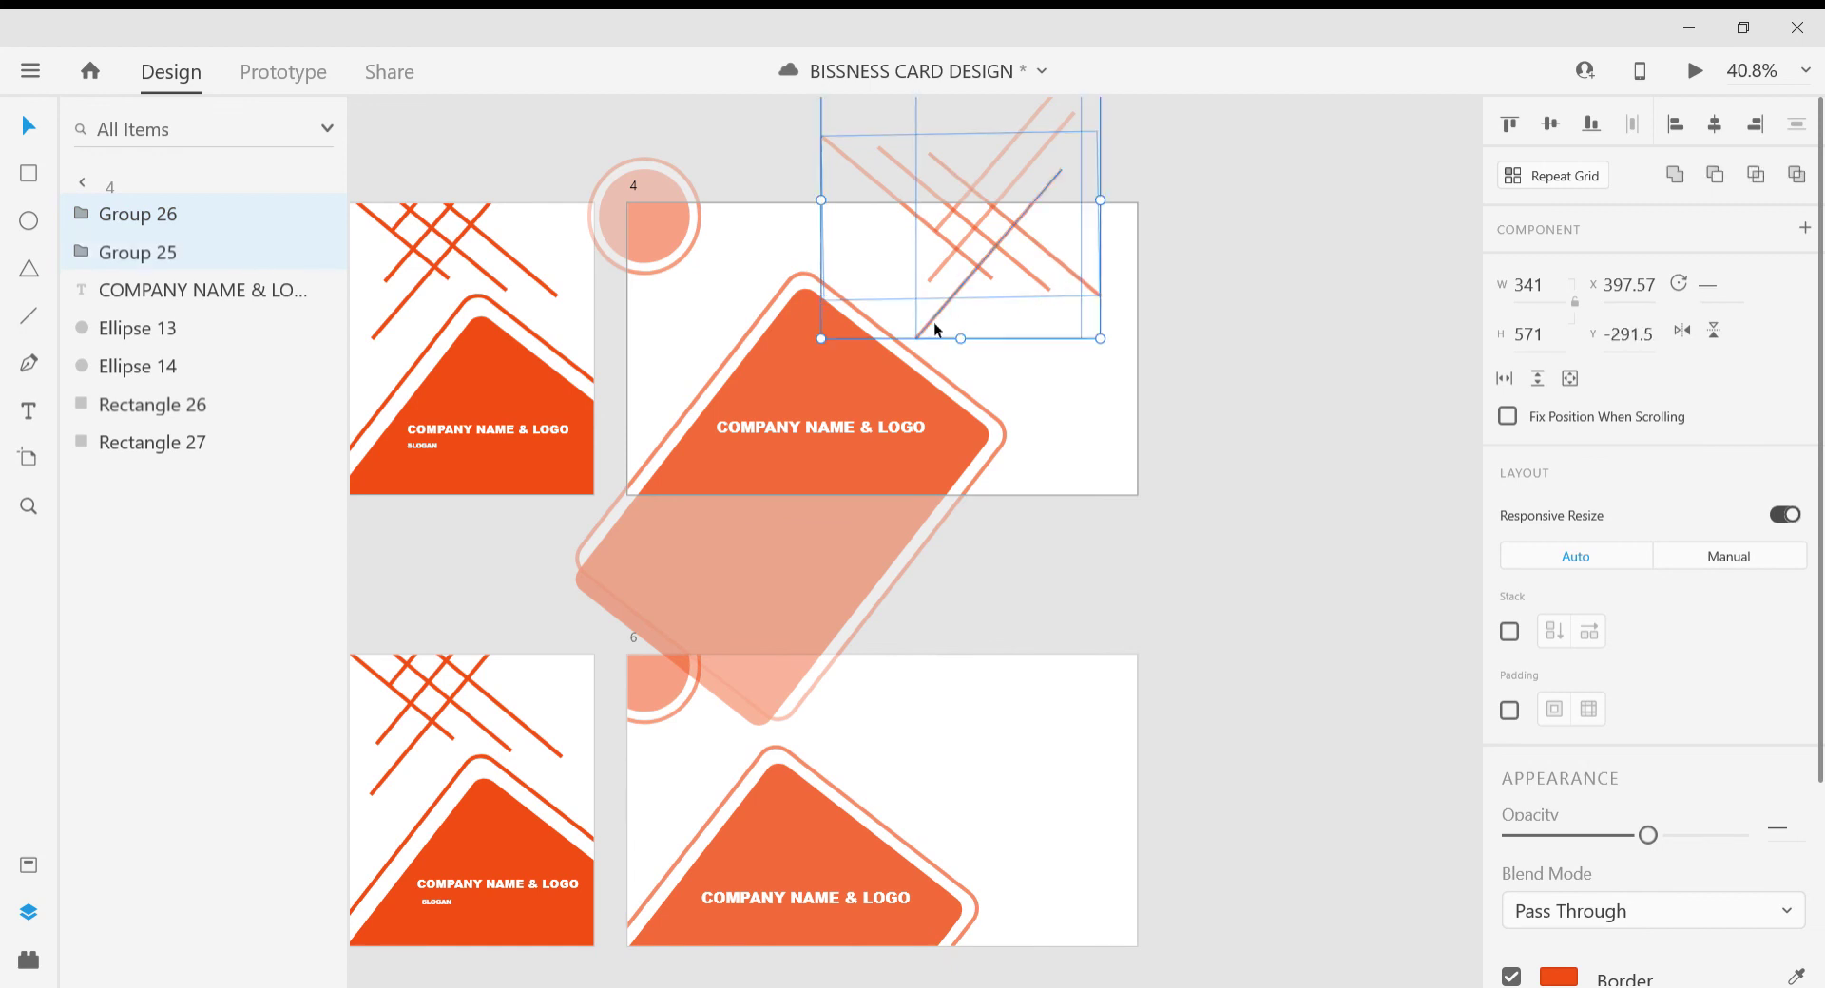
left_click_drag(933, 322, 960, 682)
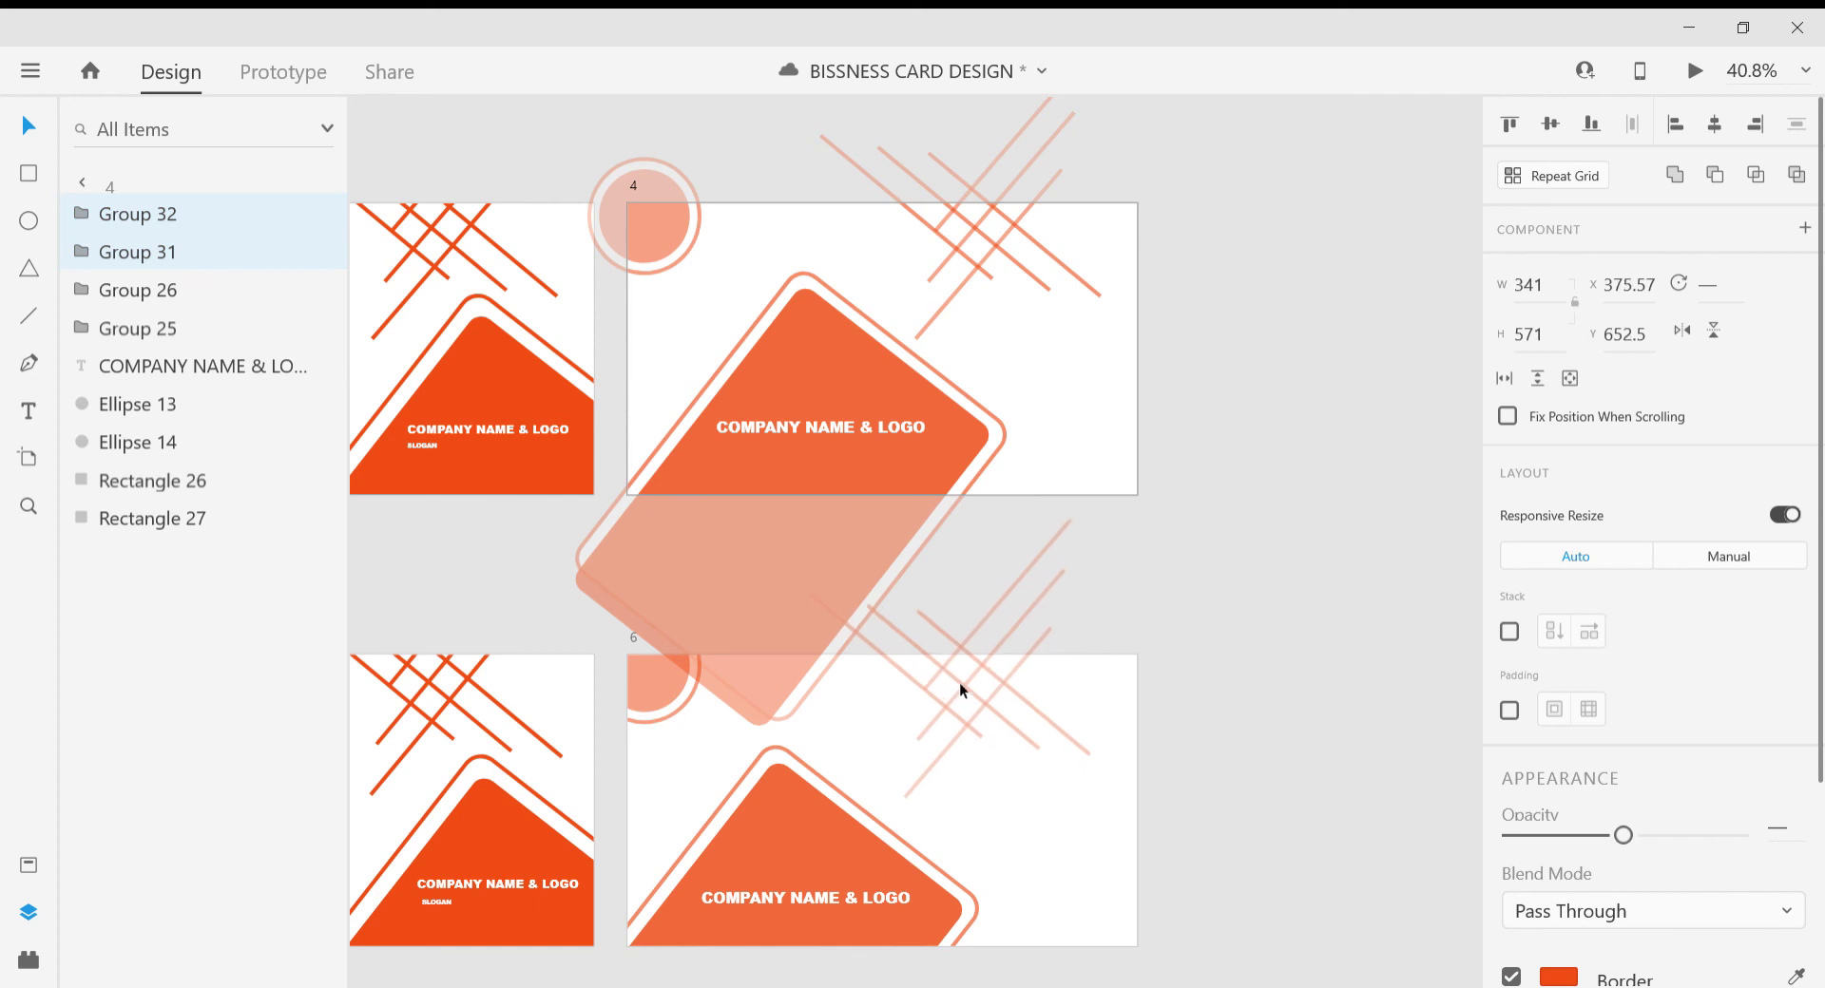
left_click_drag(971, 666, 971, 665)
left_click(1331, 633)
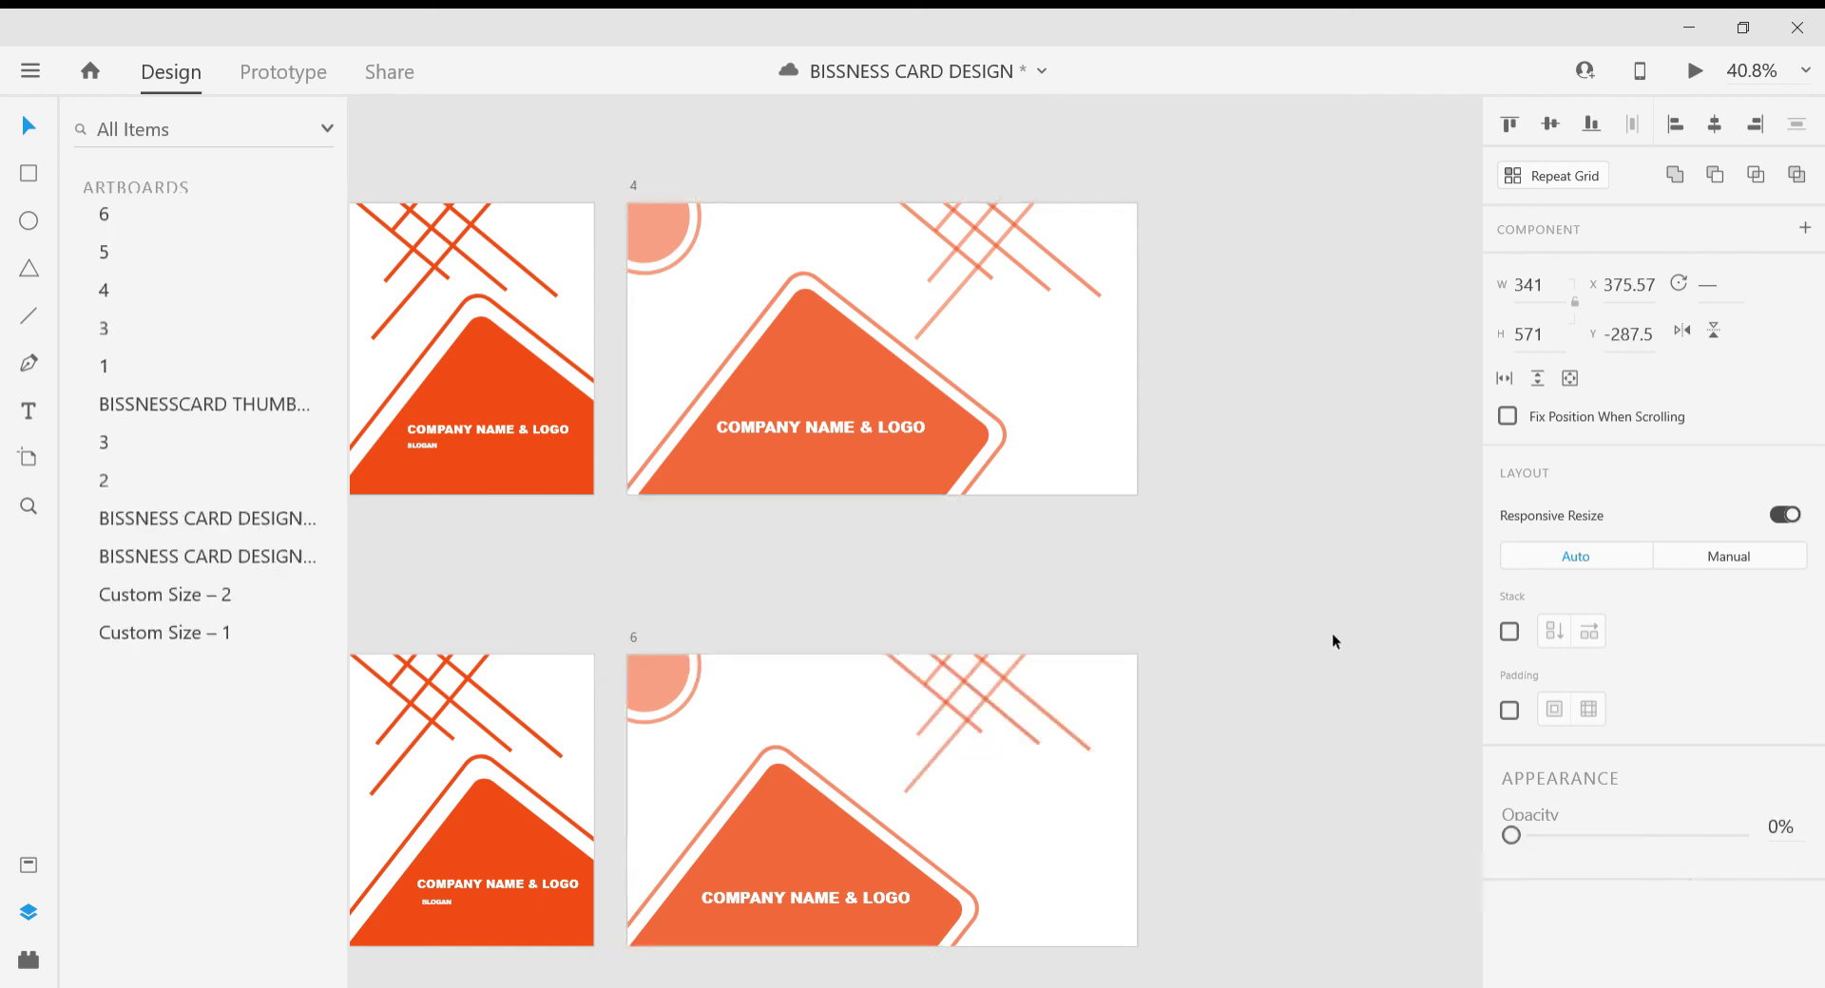
scroll(888, 759, "left", 5)
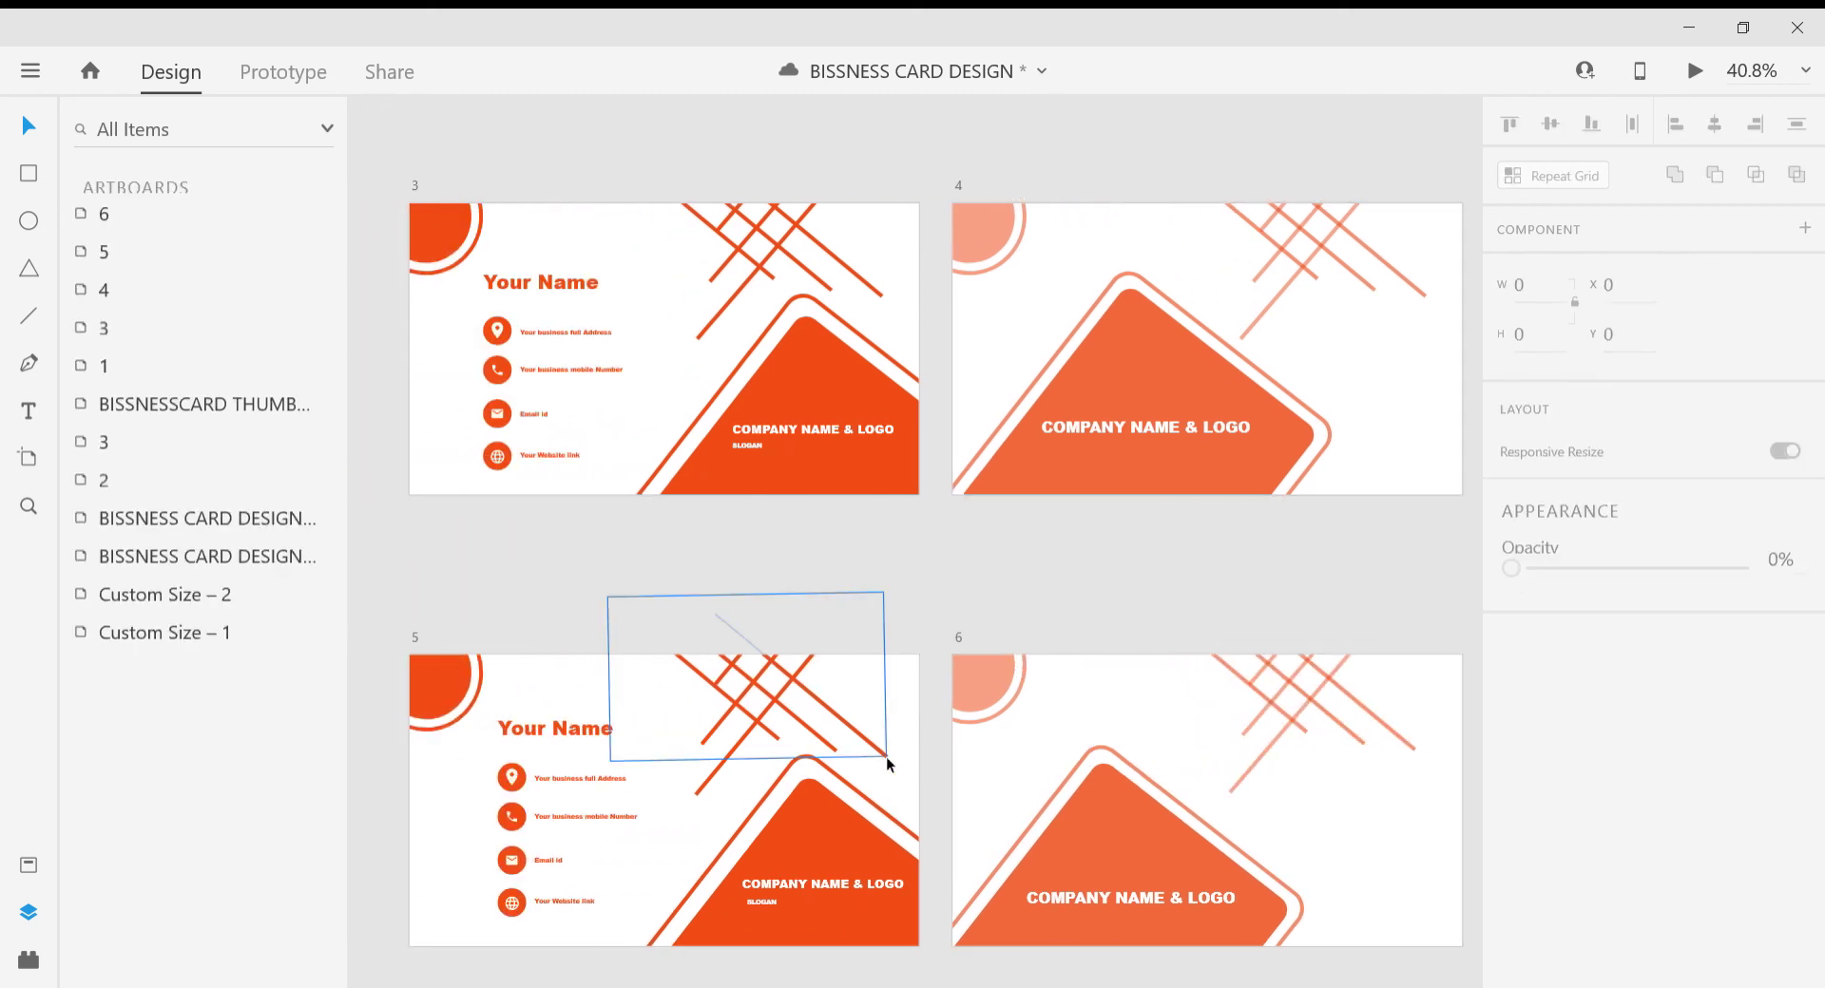
scroll(885, 759, "down", 2)
left_click(657, 722)
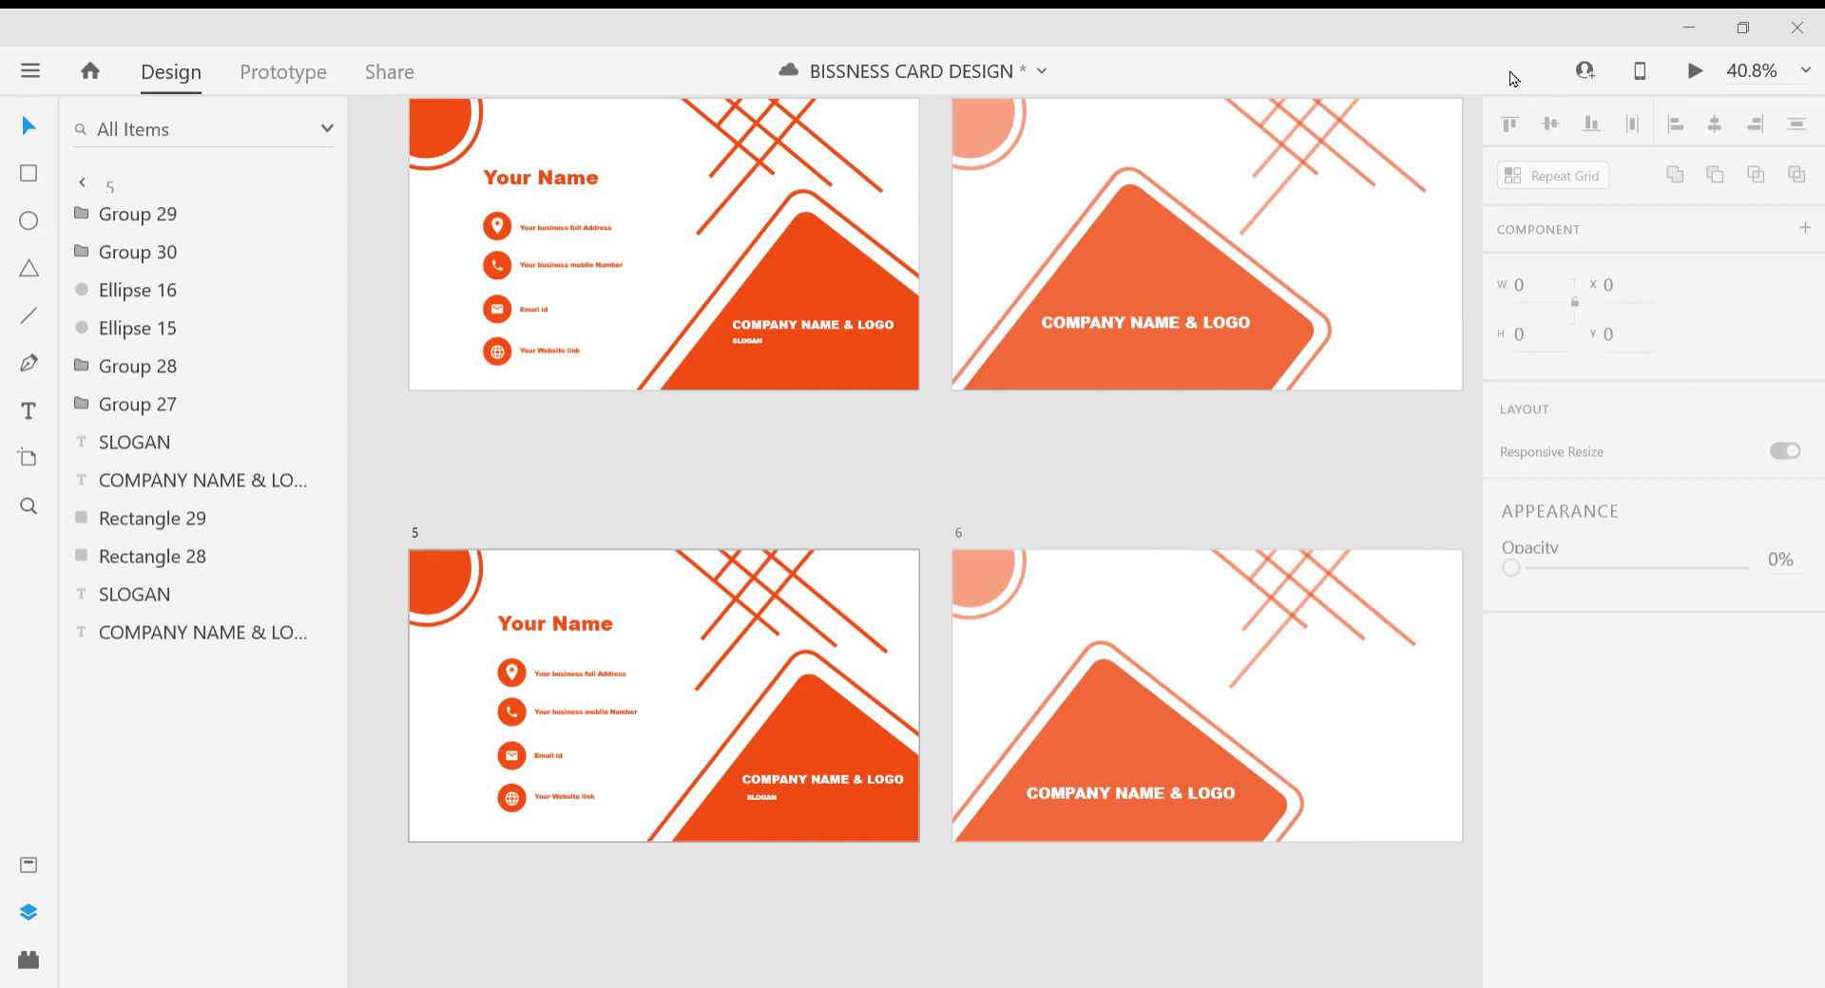
left_click(1172, 613)
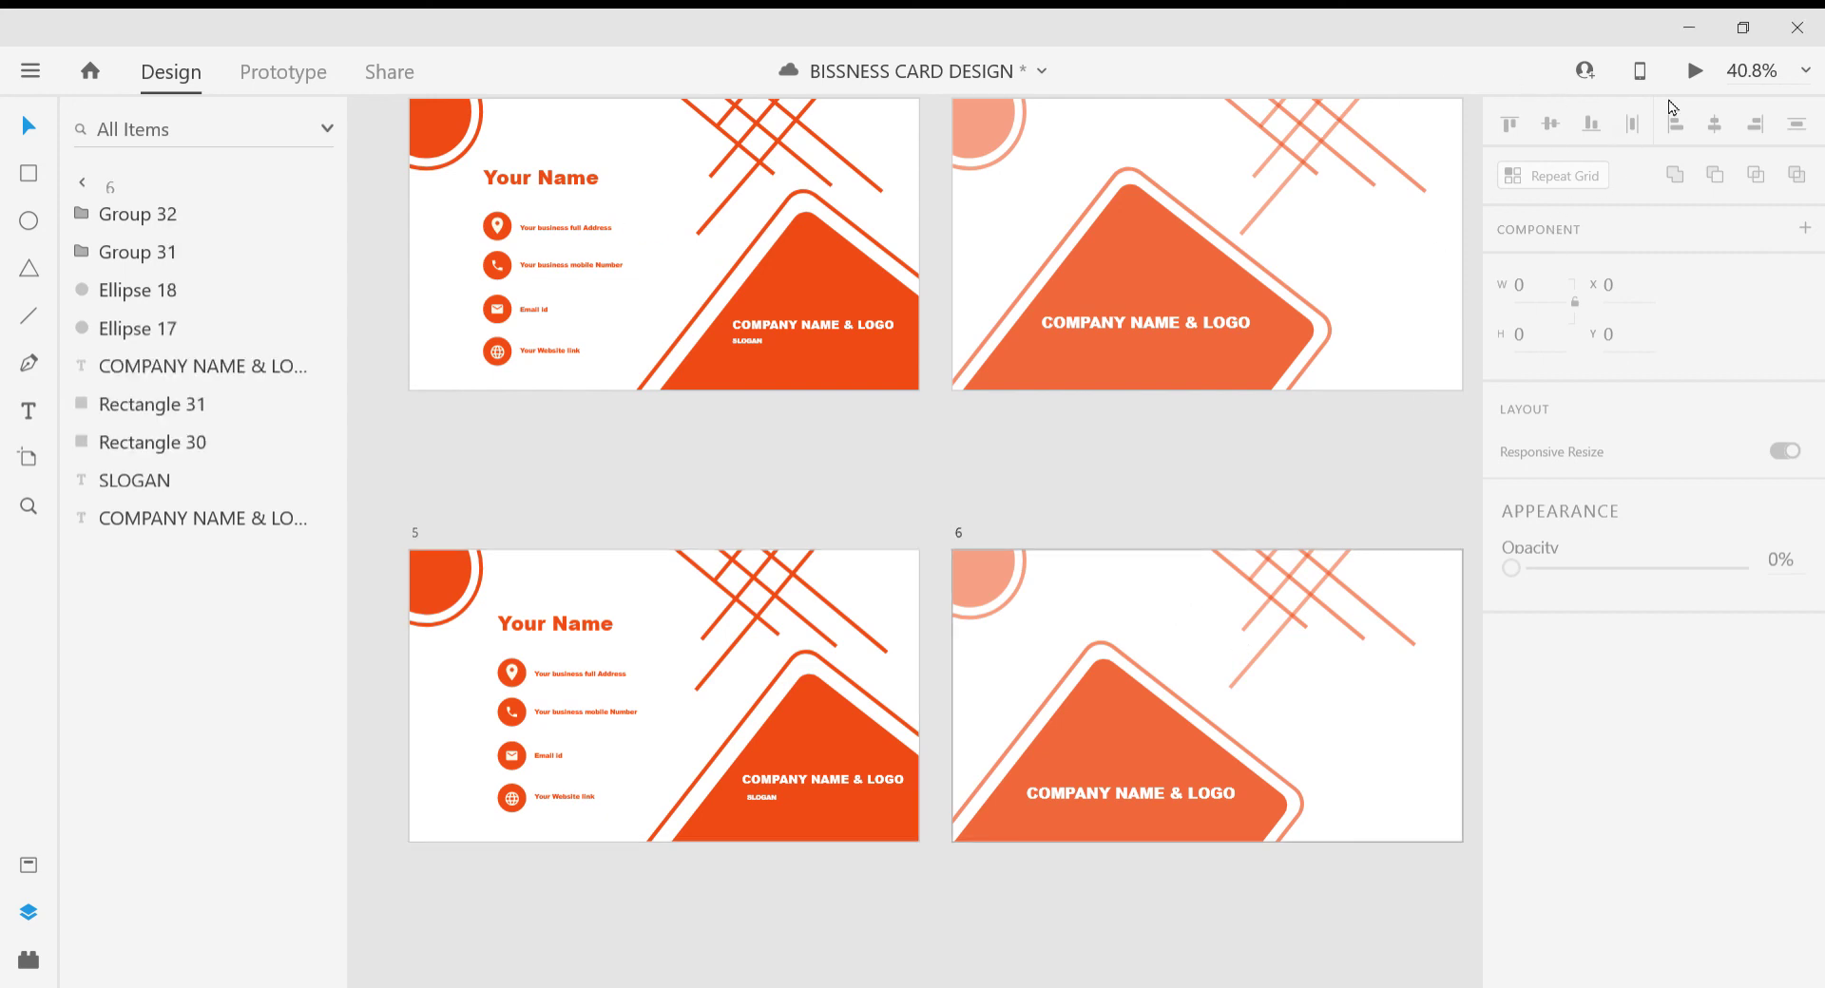